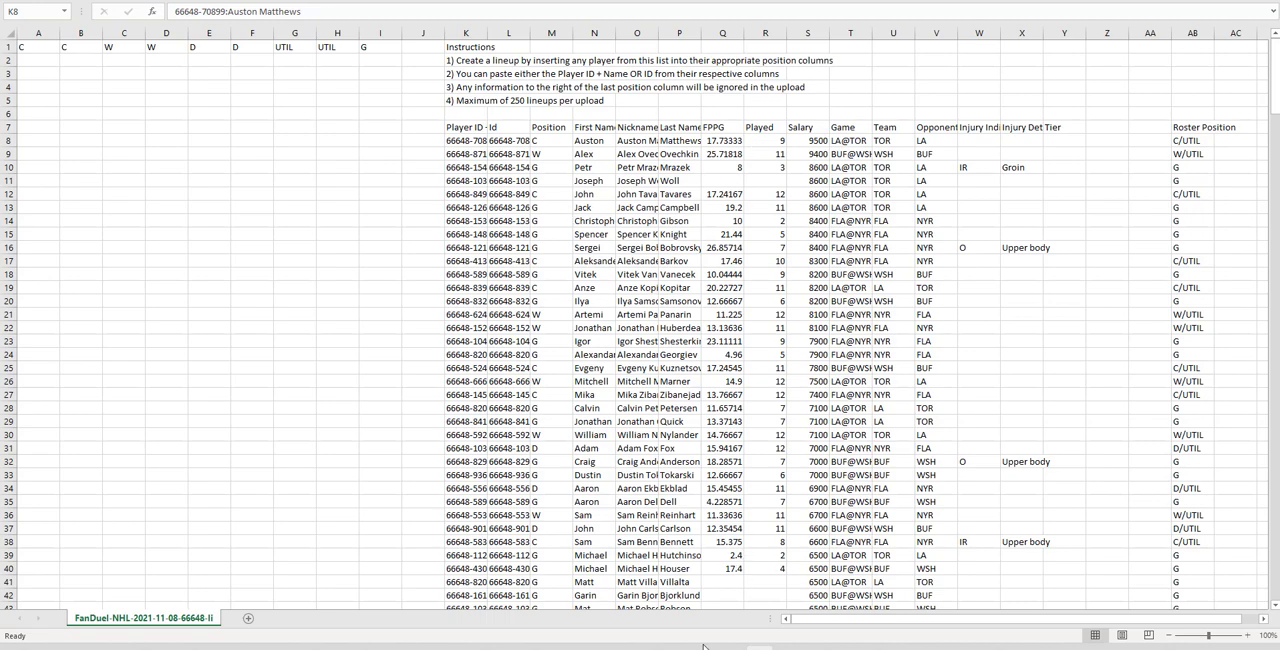
pyautogui.moveTo(700, 648)
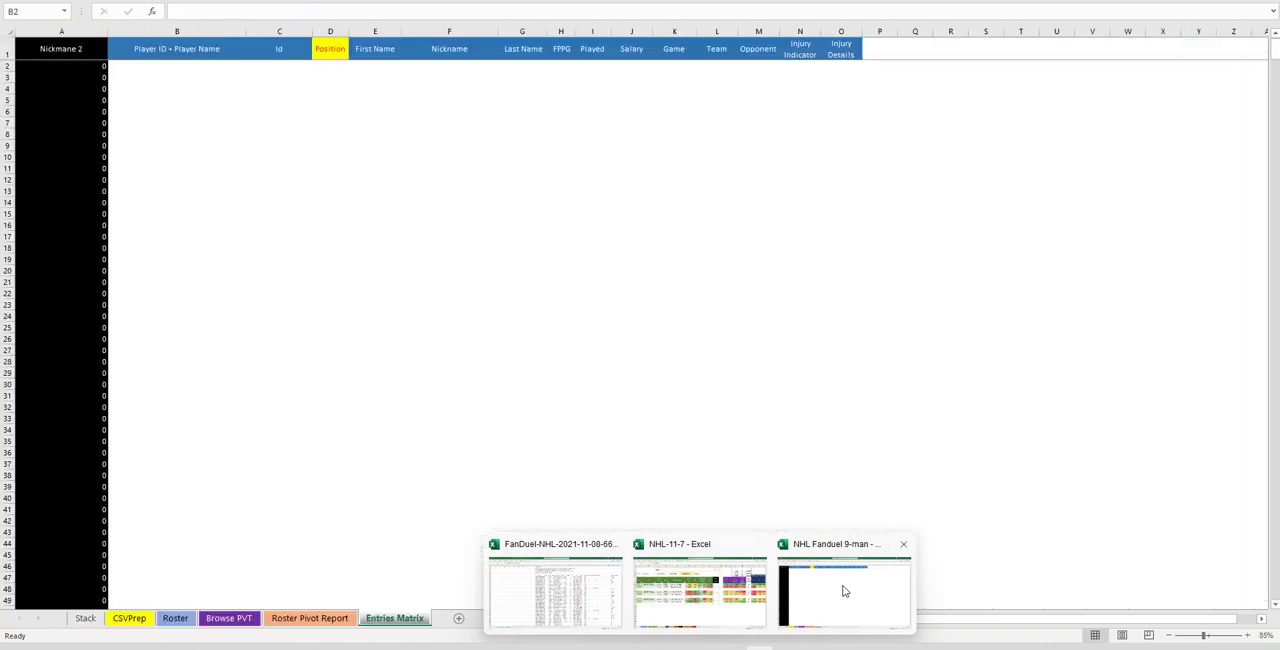
pyautogui.click(841, 589)
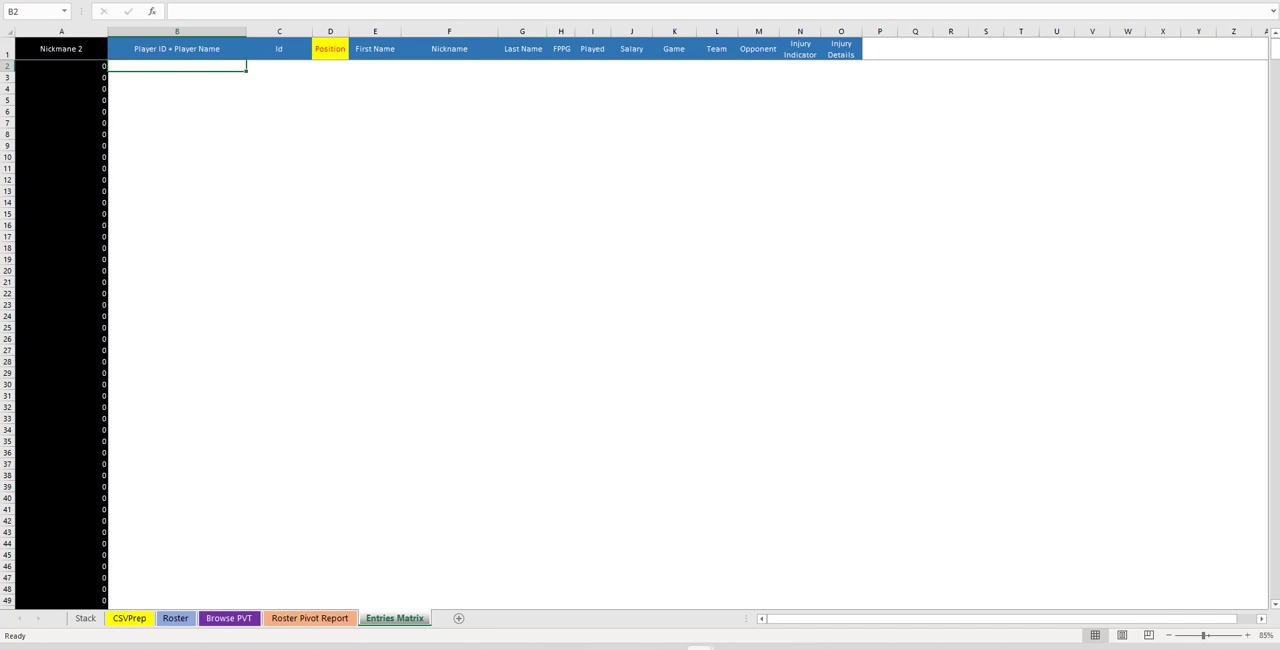
pyautogui.moveTo(699, 647)
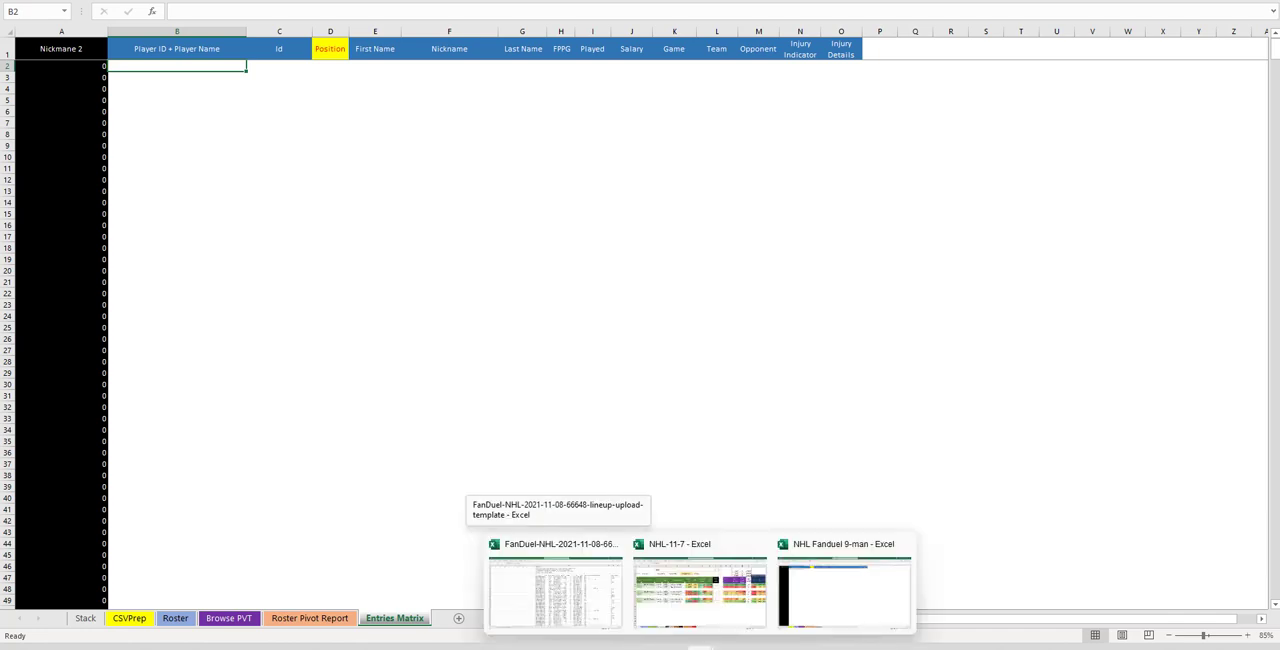
pyautogui.click(575, 606)
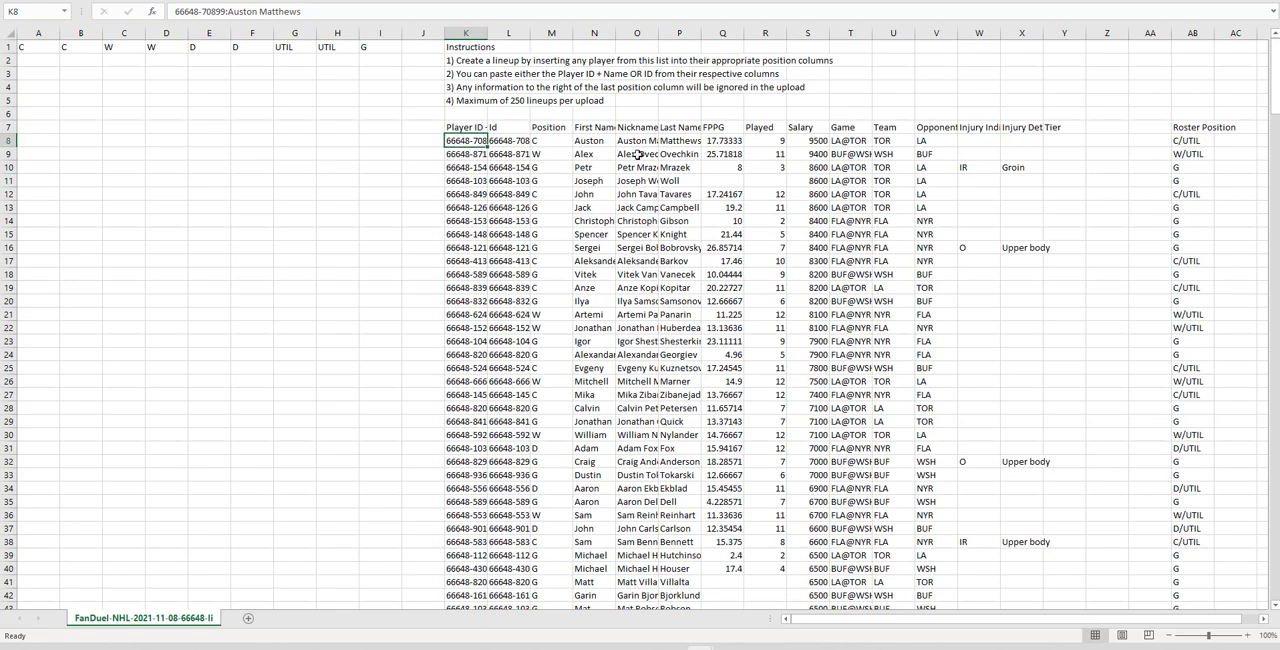
# Copy the whole player list block starting at K8 through column X down to the last player row
pyautogui.hotkey('shift', 'Right')
pyautogui.hotkey('shift', 'Right')
pyautogui.hotkey('shift', 'Right')
pyautogui.hotkey('shift', 'Right')
pyautogui.hotkey('shift', 'Right')
pyautogui.hotkey('shift', 'Right')
pyautogui.hotkey('shift', 'Right')
pyautogui.hotkey('shift', 'Right')
pyautogui.hotkey('shift', 'Right')
pyautogui.hotkey('shift', 'Right')
pyautogui.hotkey('shift', 'Right')
pyautogui.hotkey('shift', 'Right')
pyautogui.hotkey('shift', 'Right')
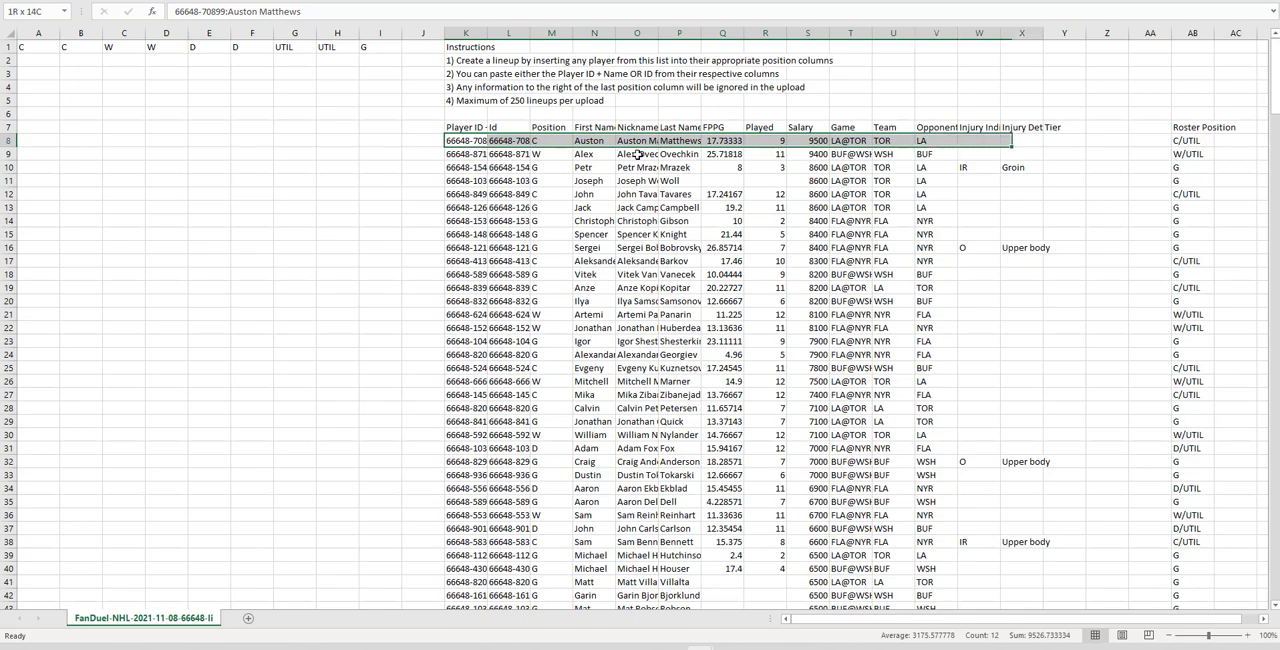
pyautogui.hotkey('ctrl', 'shift', 'Down')
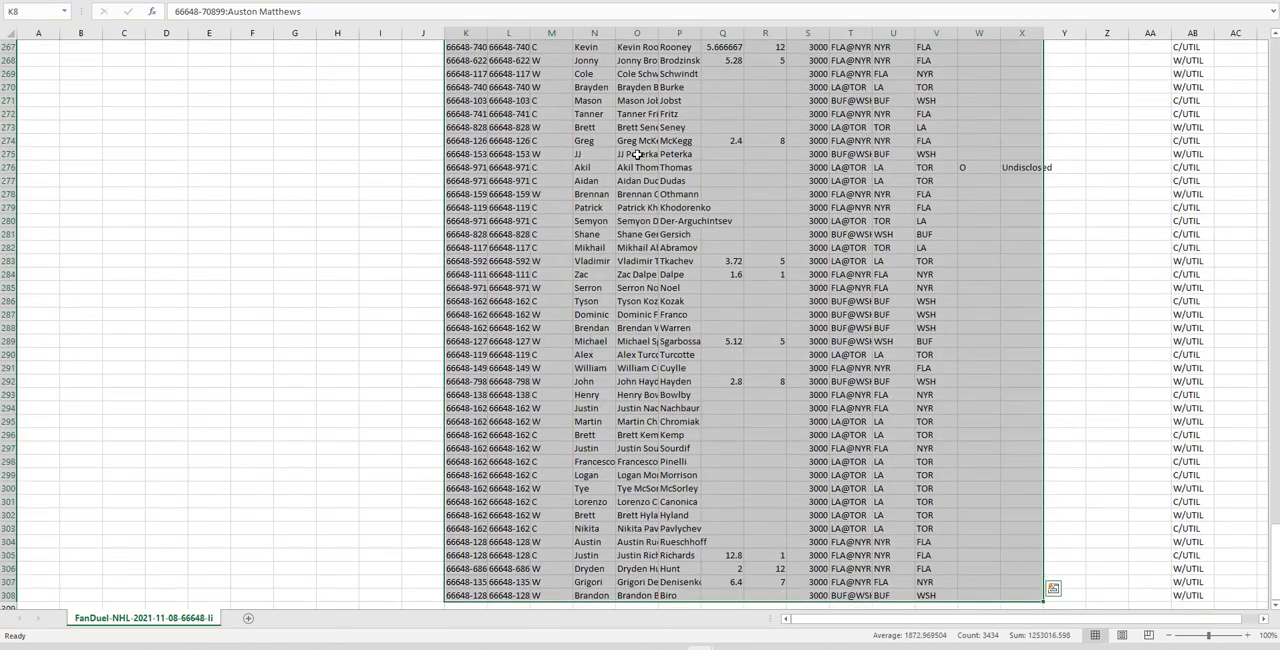
pyautogui.hotkey('ctrl', 'c')
pyautogui.scroll(16, 510, 274)
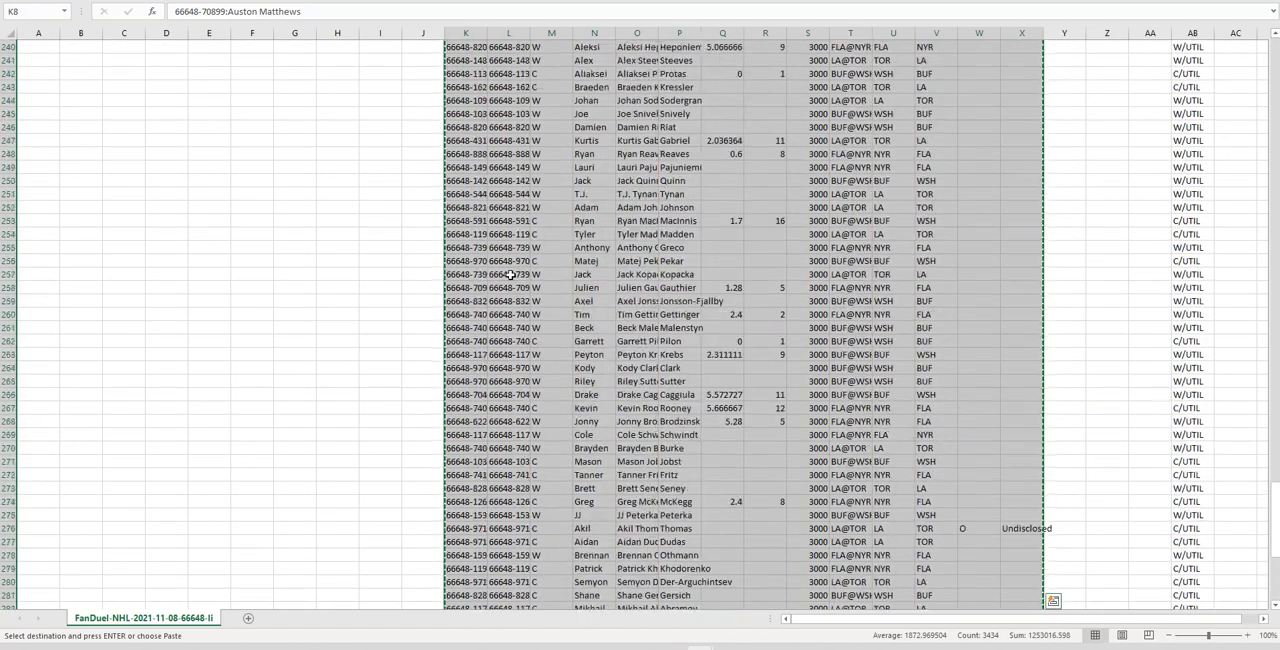
pyautogui.scroll(20, 510, 274)
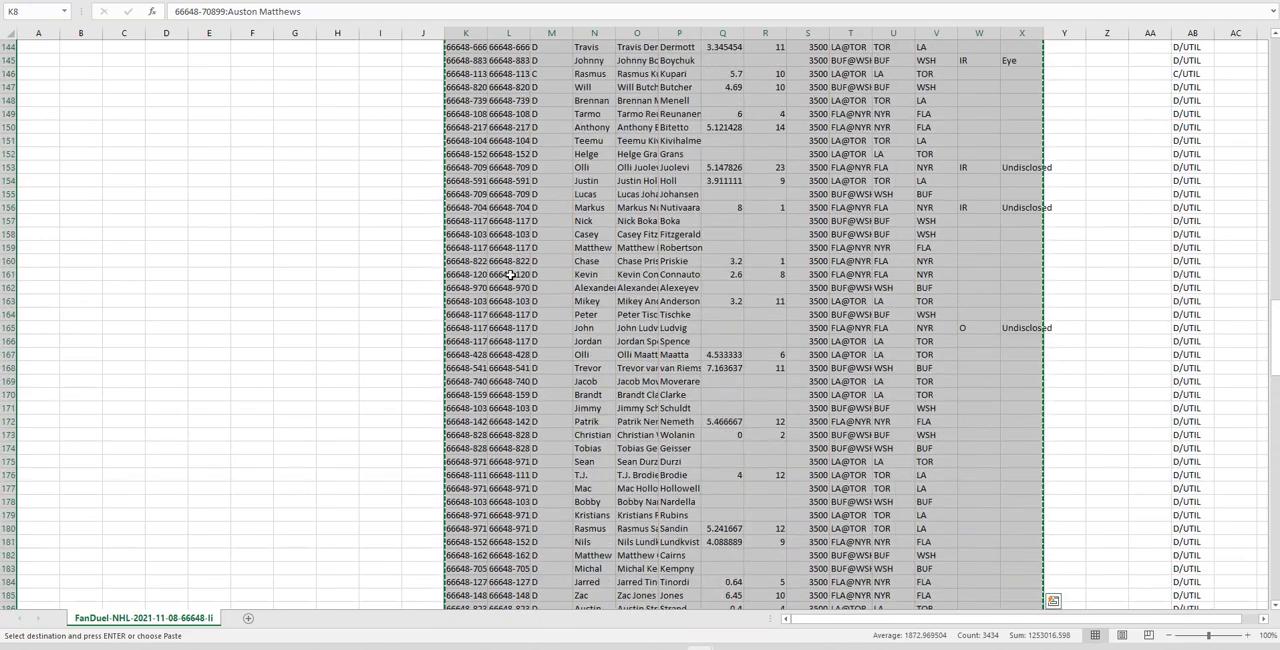
pyautogui.scroll(20, 510, 274)
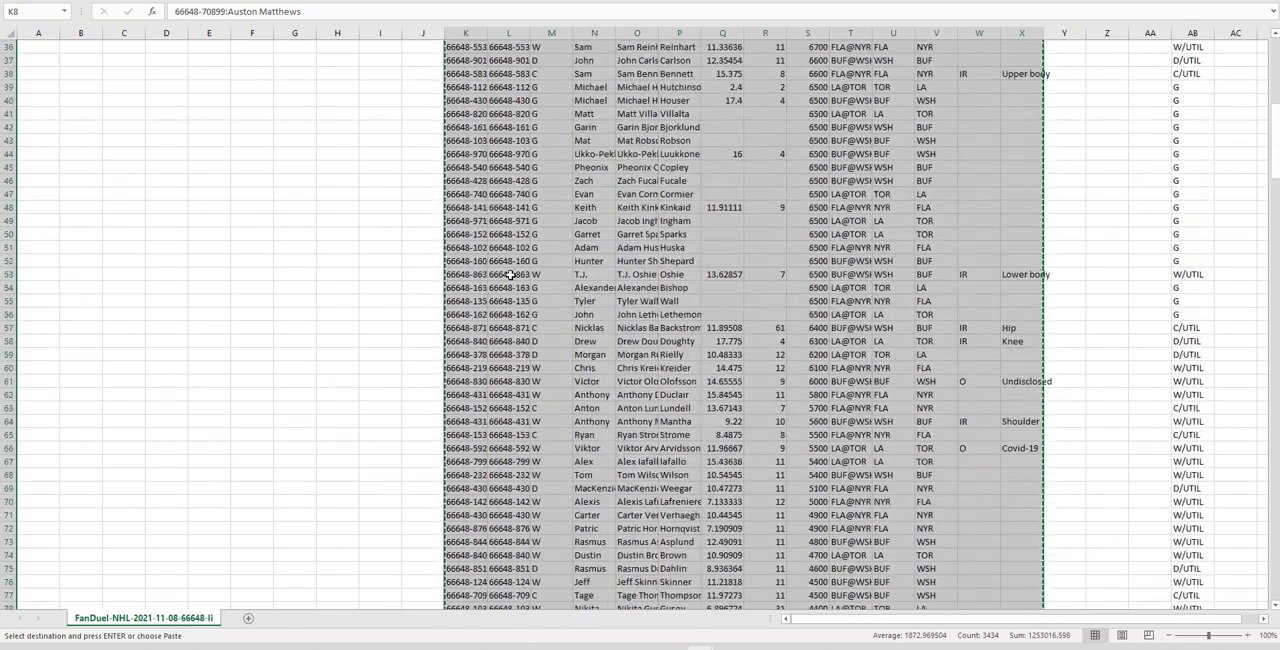
pyautogui.scroll(2, 510, 274)
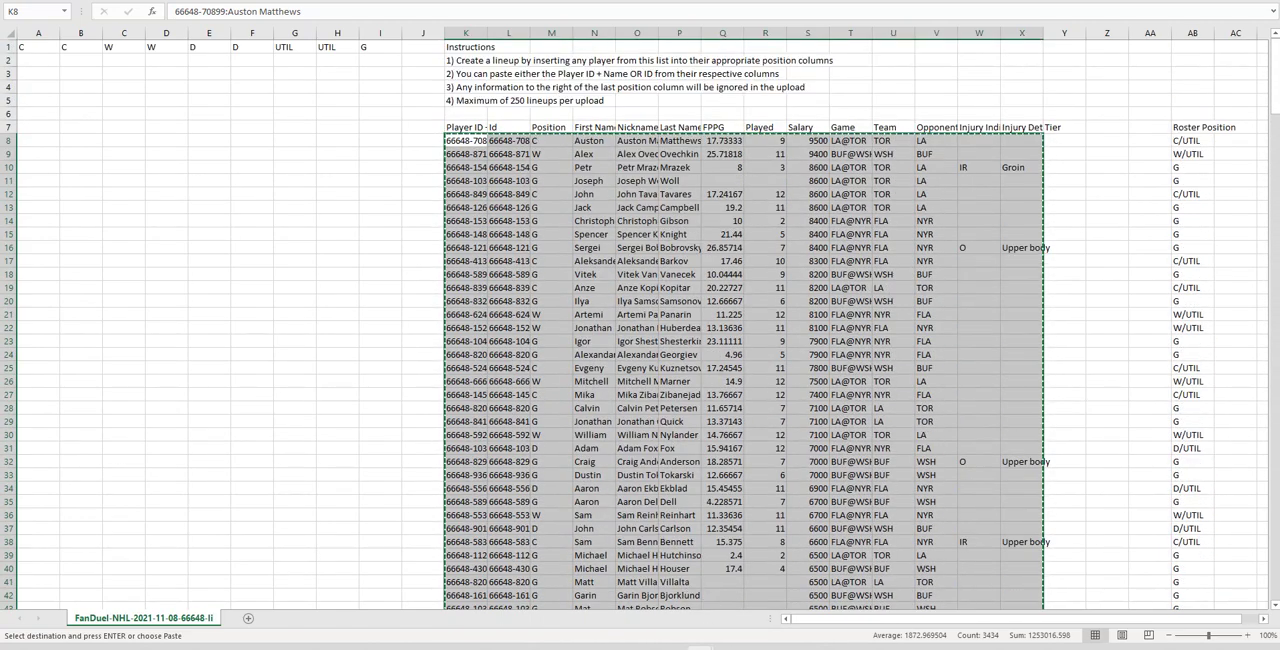
# Switch to the NHL Fanduel 9-man workbook and paste the player list into cell B2 of the Entries Matrix sheet
pyautogui.click(699, 647)
pyautogui.click(812, 600)
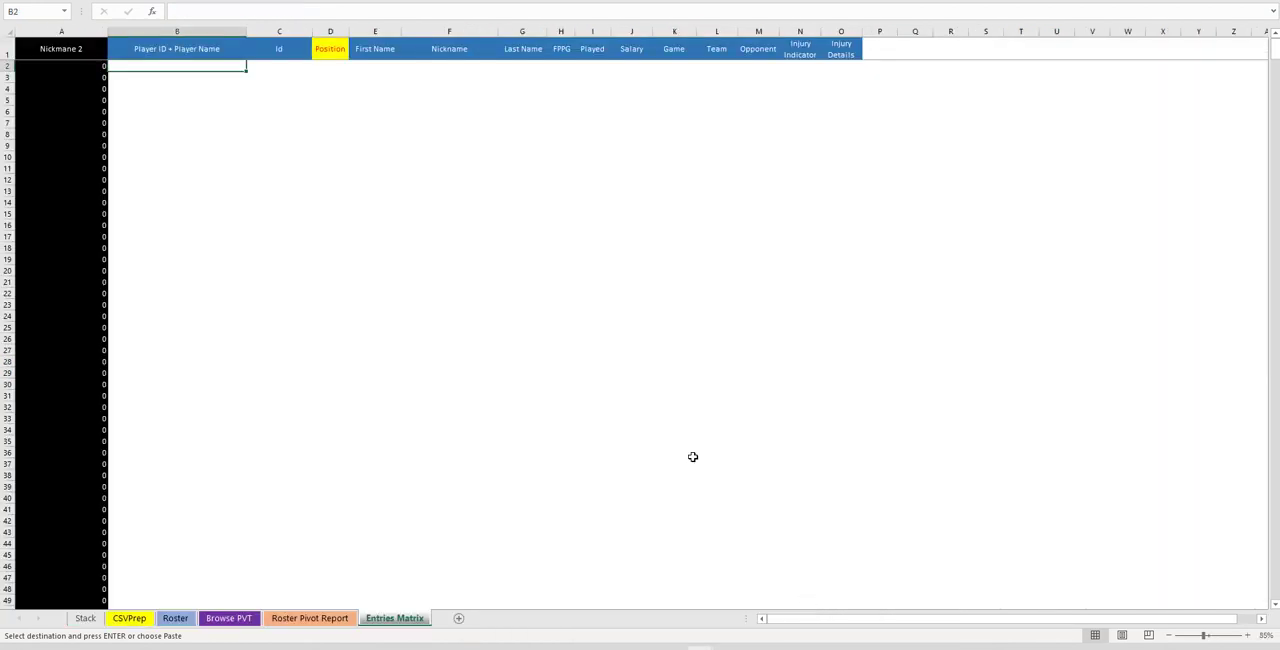
pyautogui.rightClick(150, 67)
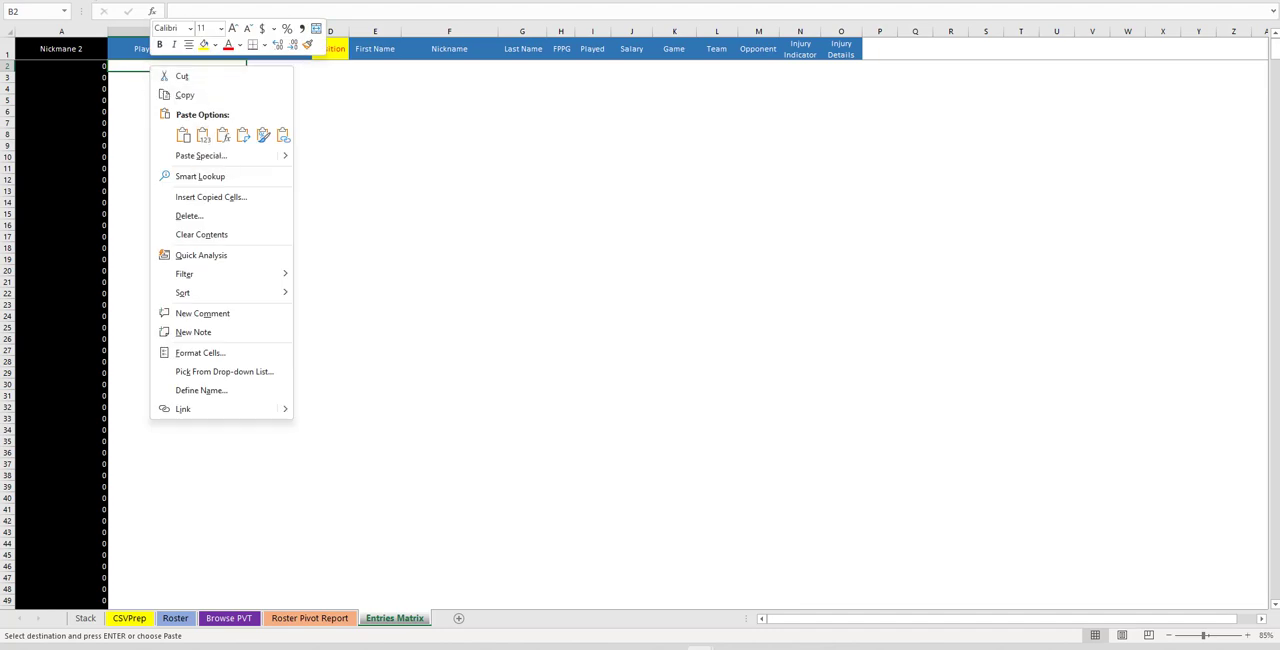
pyautogui.click(203, 134)
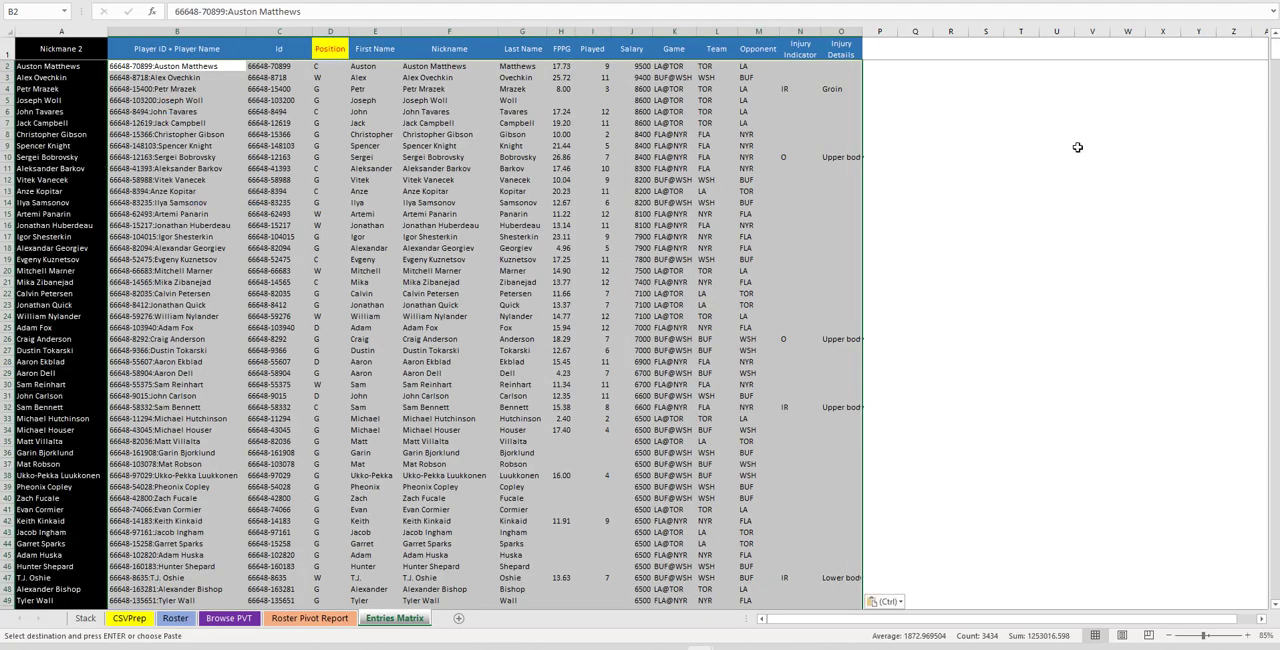
pyautogui.moveTo(1273, 67)
pyautogui.mouseDown()
pyautogui.moveTo(1274, 337)
pyautogui.moveTo(1274, 67)
pyautogui.mouseUp()
# Refresh the player pivot table on the Browse PVT sheet so it shows the new slate
pyautogui.click(322, 619)
pyautogui.click(231, 619)
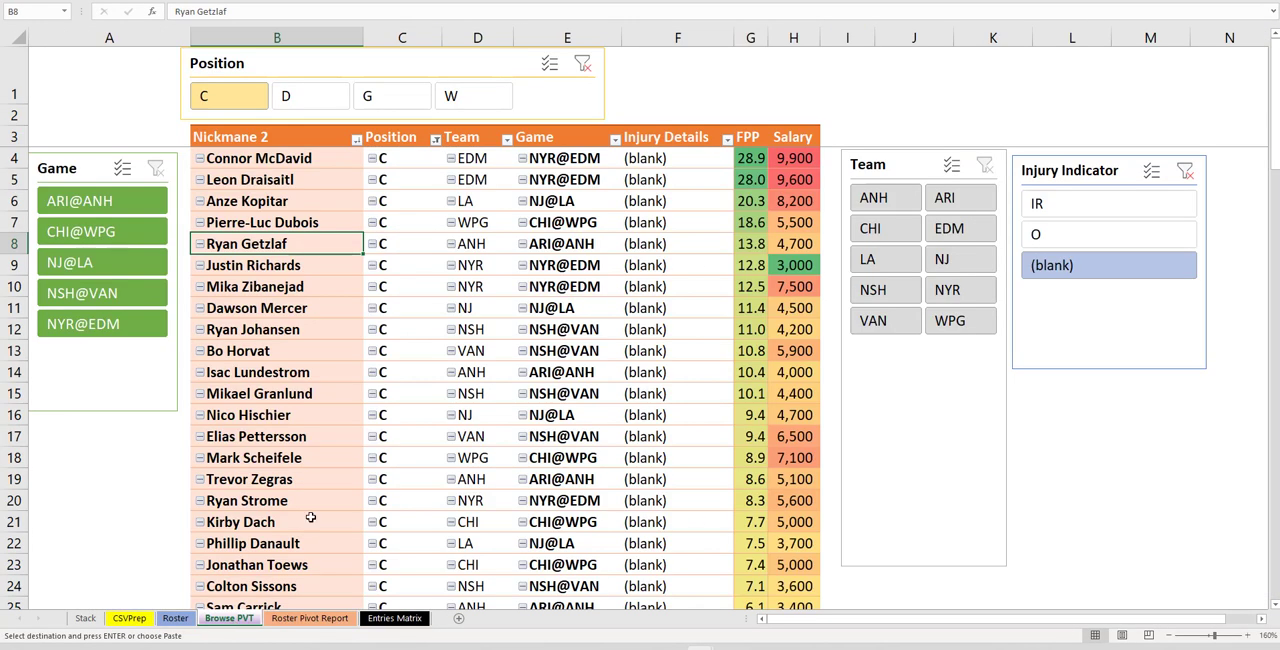
pyautogui.rightClick(455, 287)
pyautogui.click(493, 336)
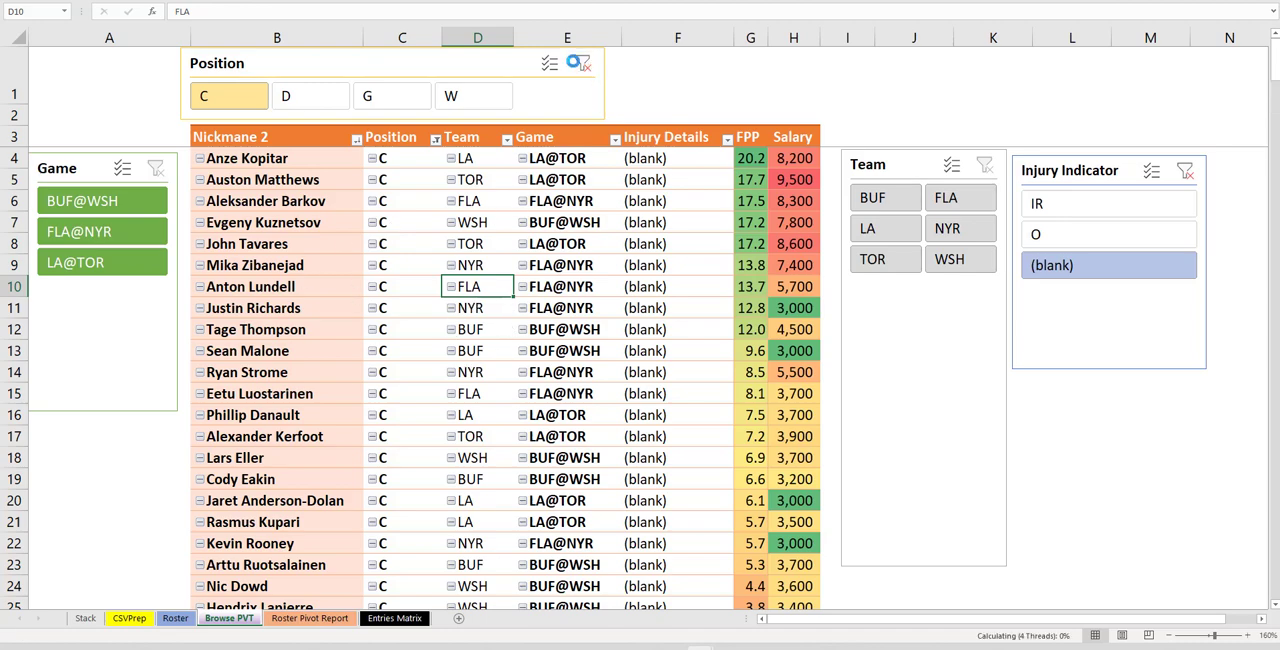
# Clear the Position slicer filter and browse the players by injury indicator O, IR and finally blank
pyautogui.click(583, 63)
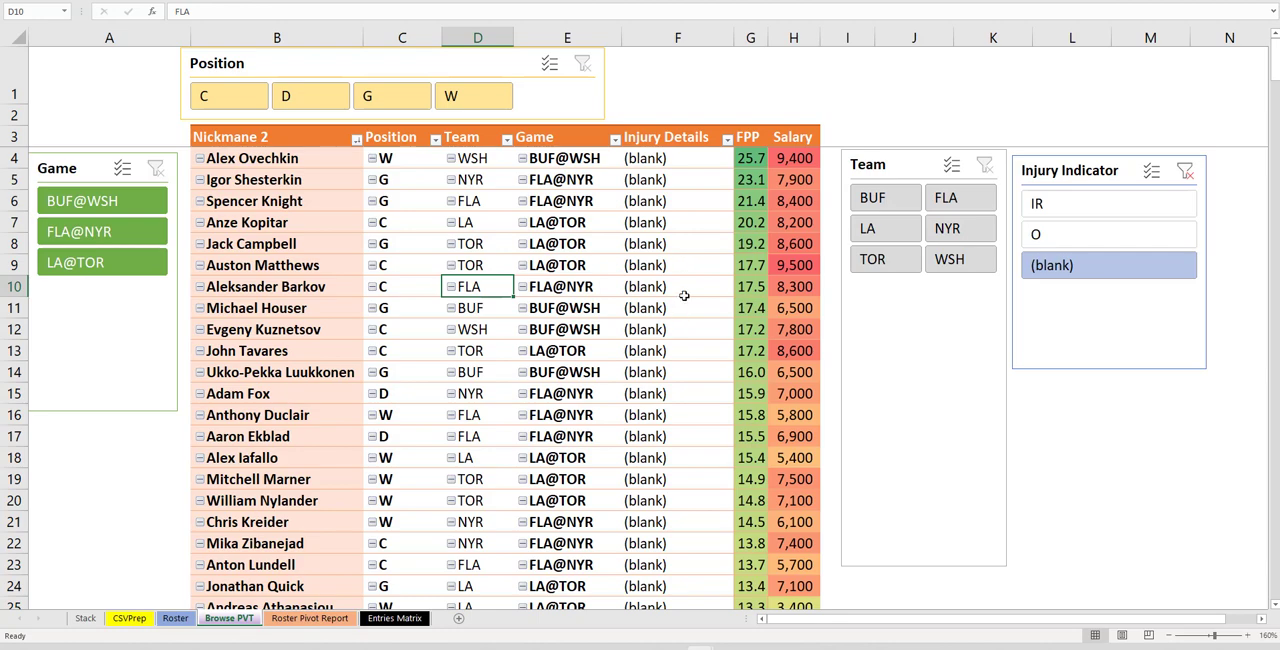
pyautogui.click(1108, 236)
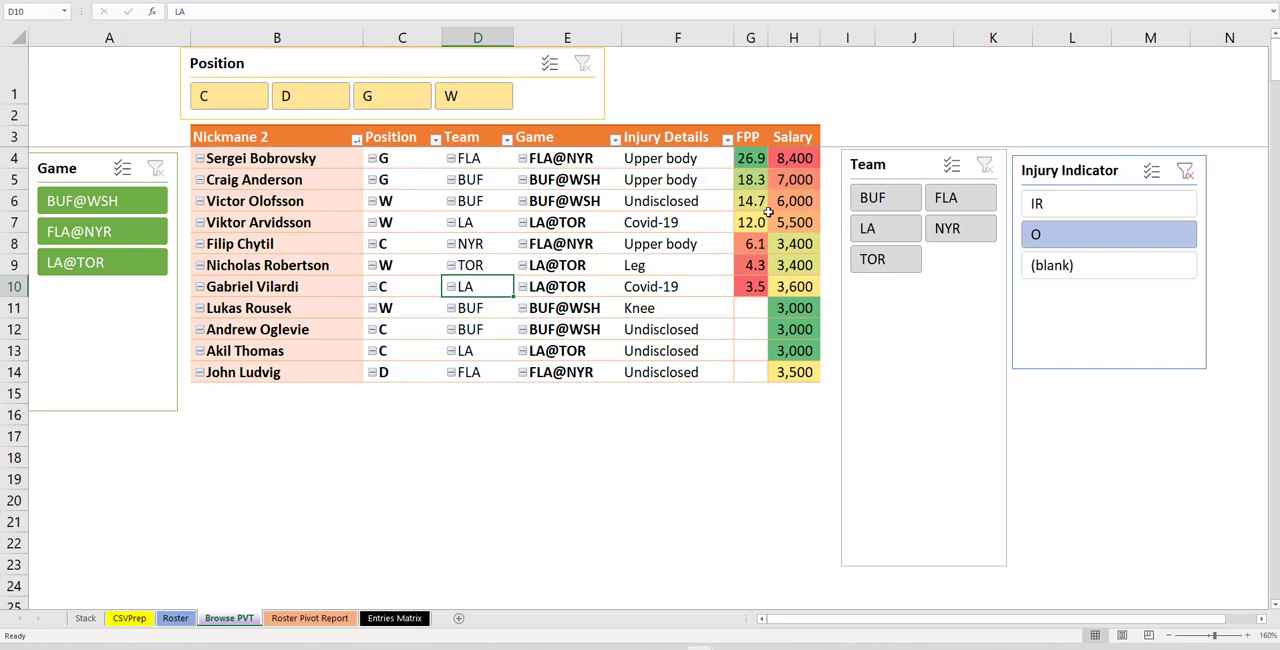
pyautogui.click(1068, 205)
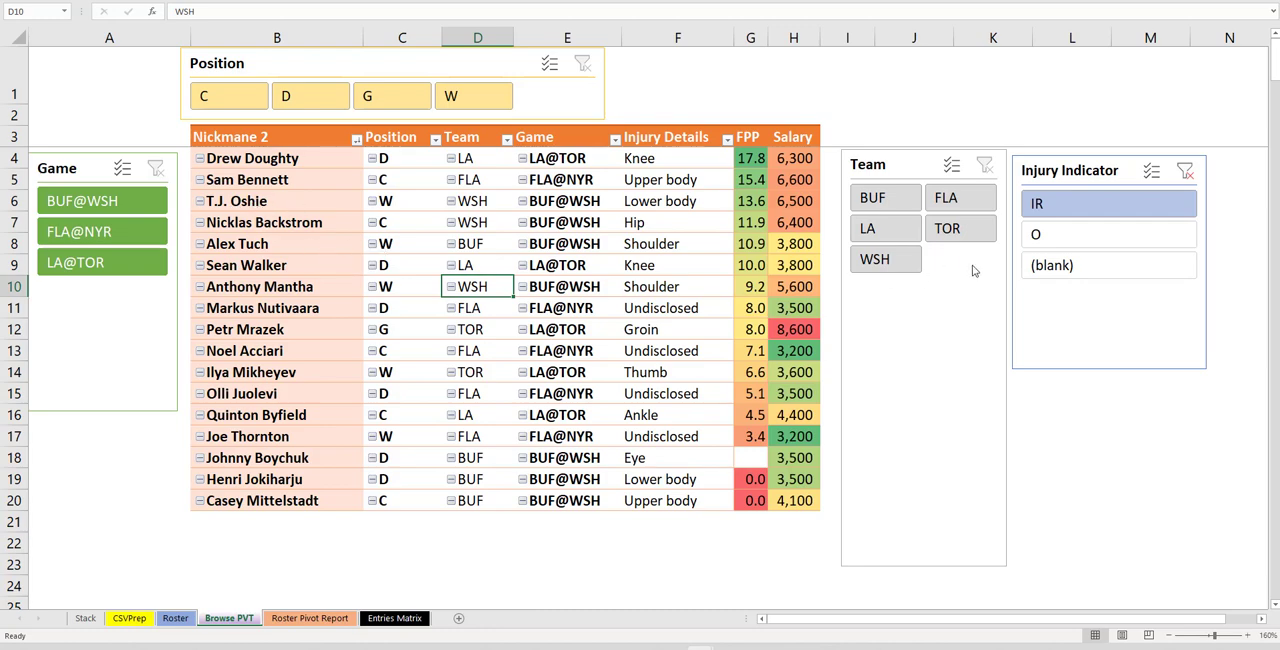
pyautogui.click(1070, 266)
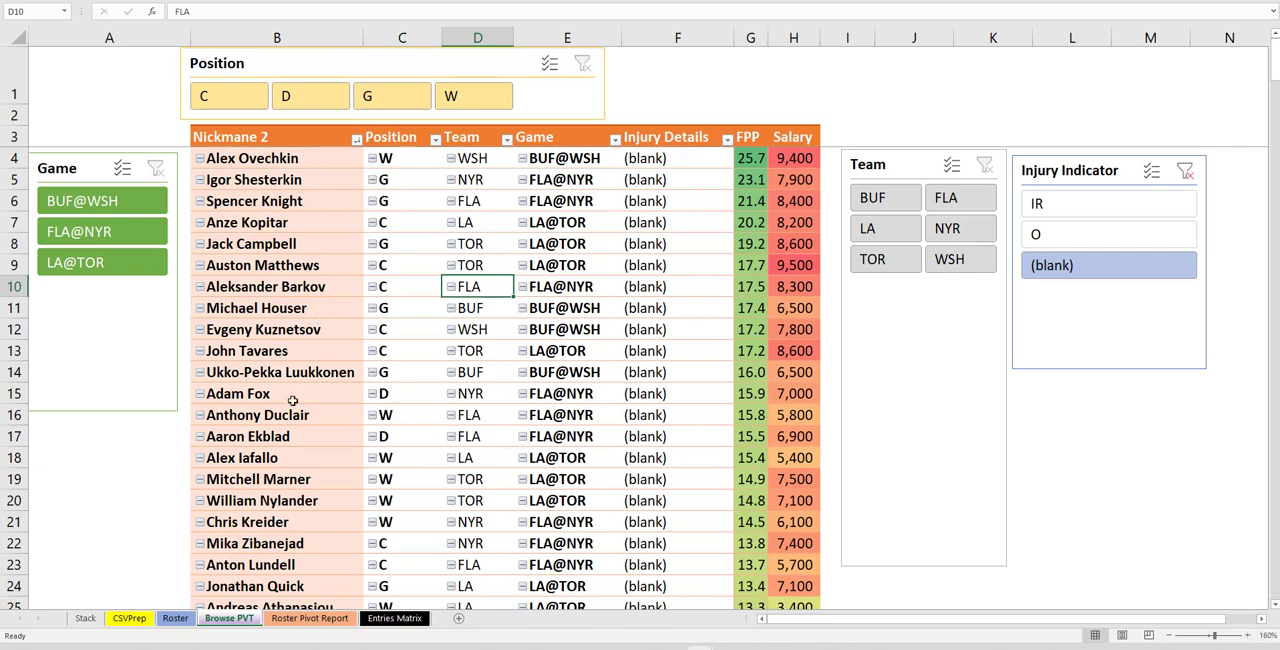
# Open the Roster sheet and inspect the lookup formulas in the Roster and Choose Name columns
pyautogui.click(175, 618)
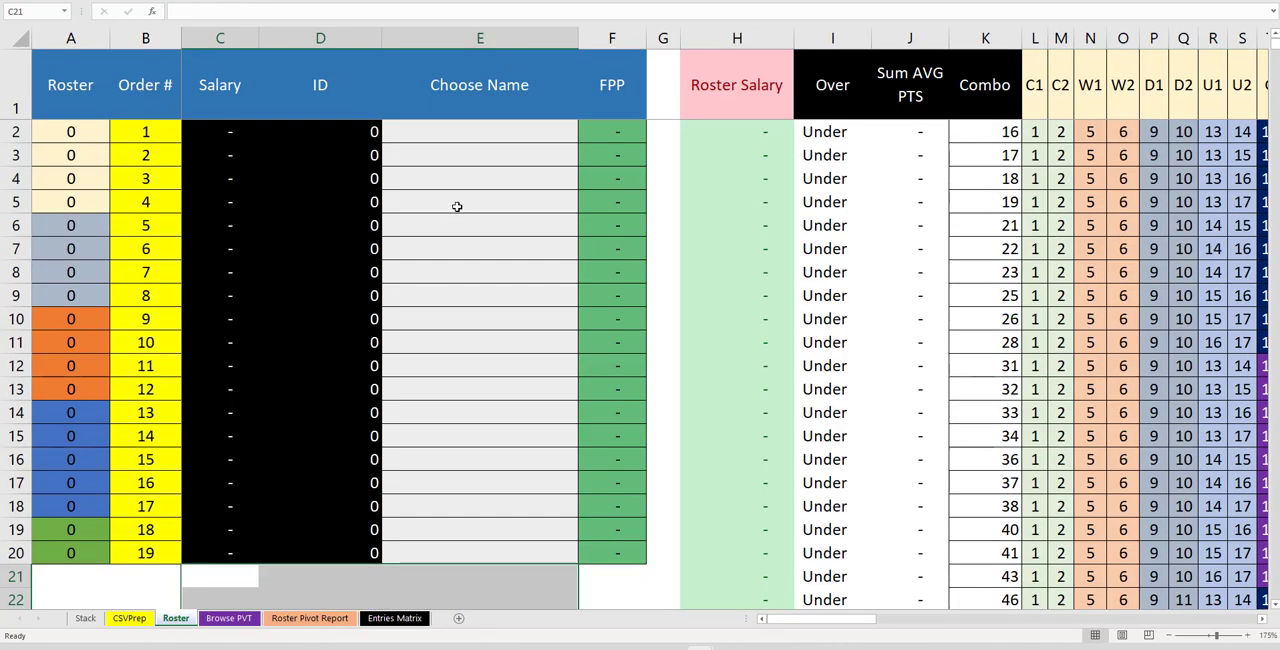
pyautogui.click(470, 137)
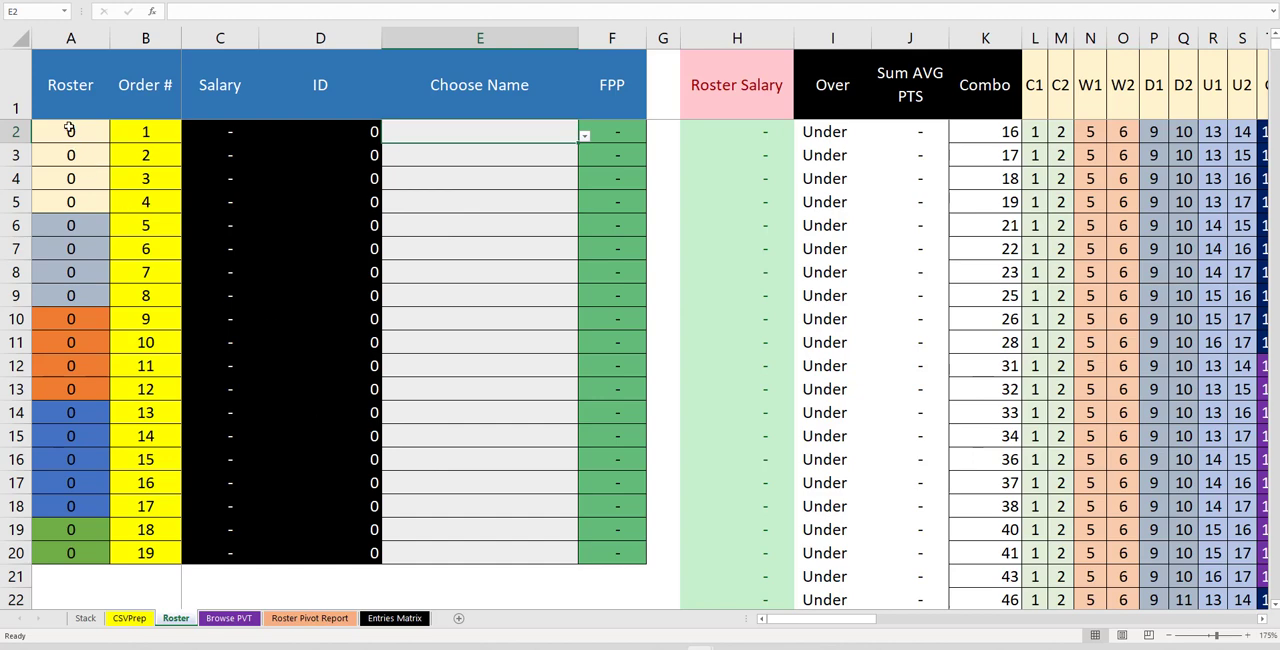
pyautogui.moveTo(69, 130); pyautogui.dragTo(74, 289)
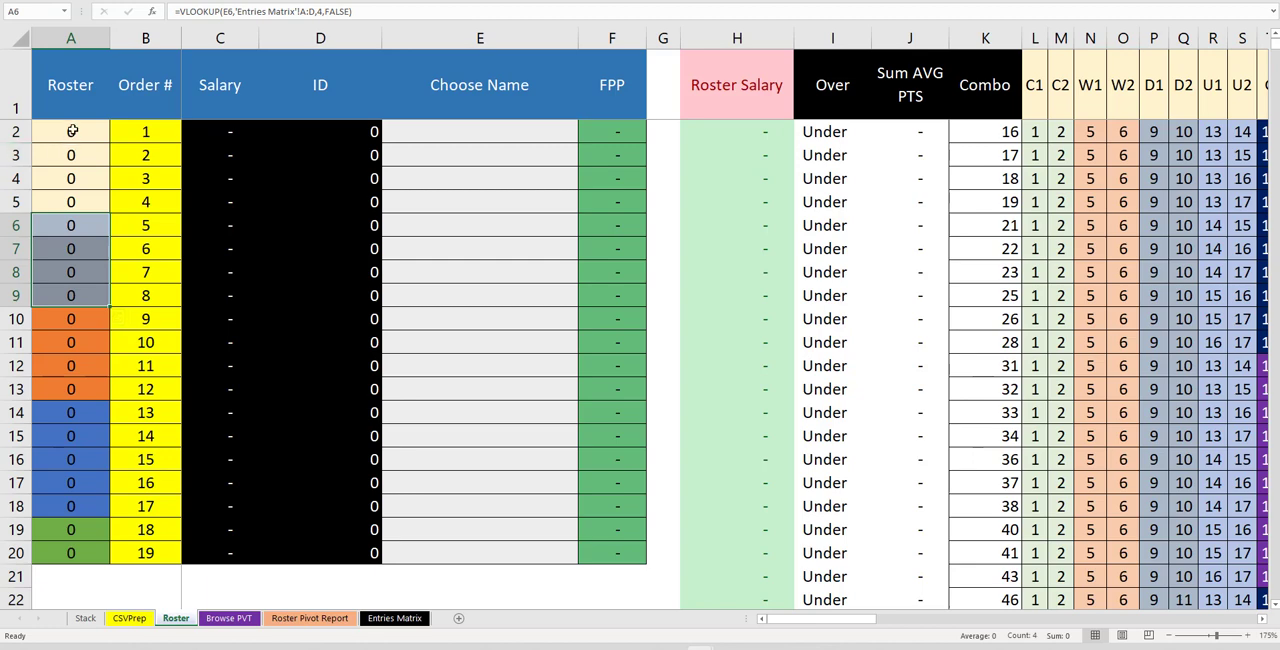
pyautogui.moveTo(72, 130); pyautogui.dragTo(72, 210)
pyautogui.moveTo(434, 131); pyautogui.dragTo(418, 566)
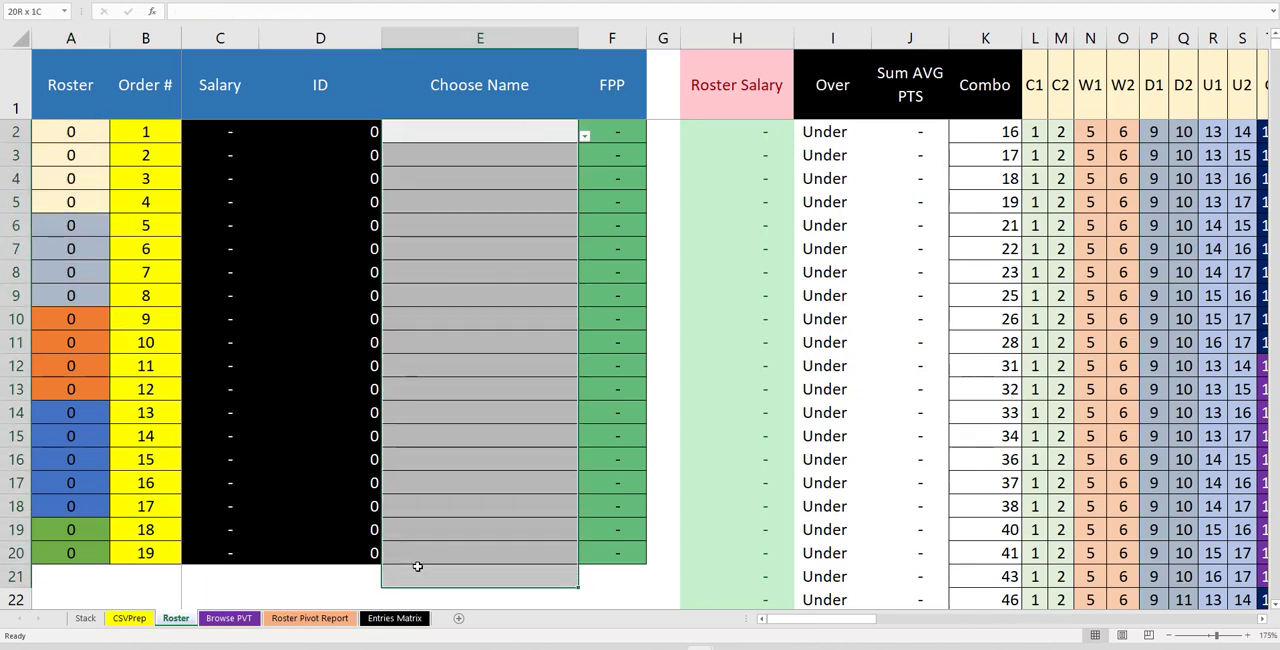
pyautogui.moveTo(86, 134); pyautogui.dragTo(91, 183)
pyautogui.click(92, 184)
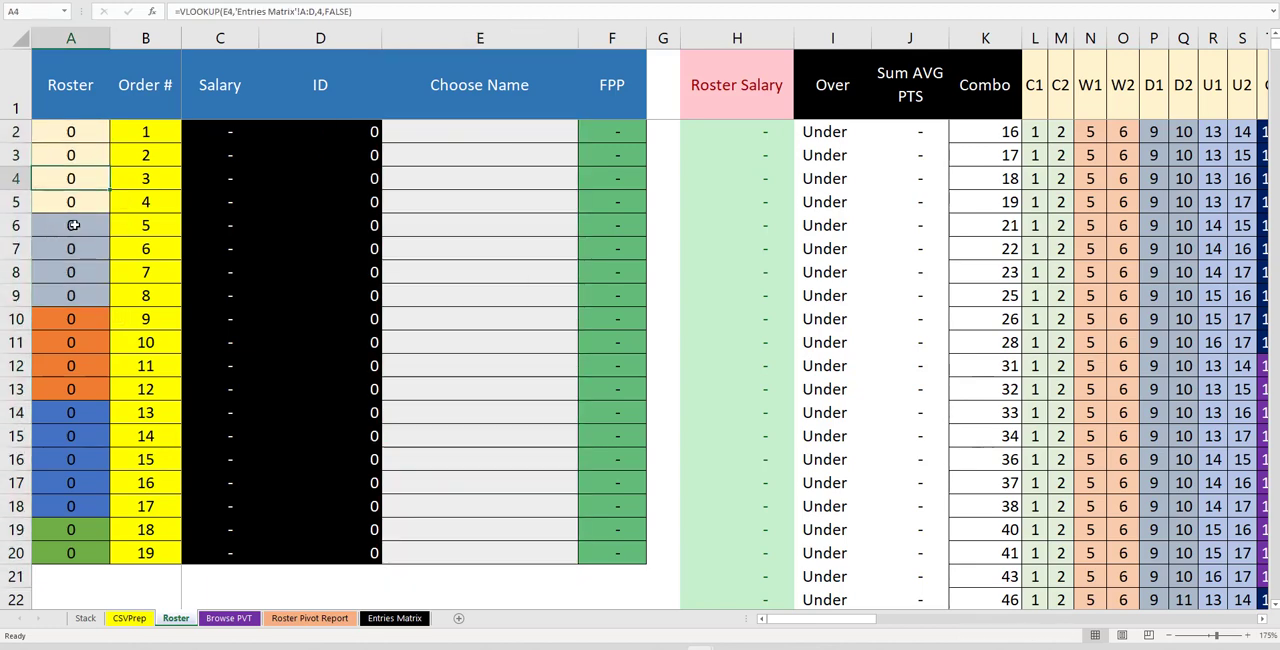
pyautogui.moveTo(73, 225); pyautogui.dragTo(78, 546)
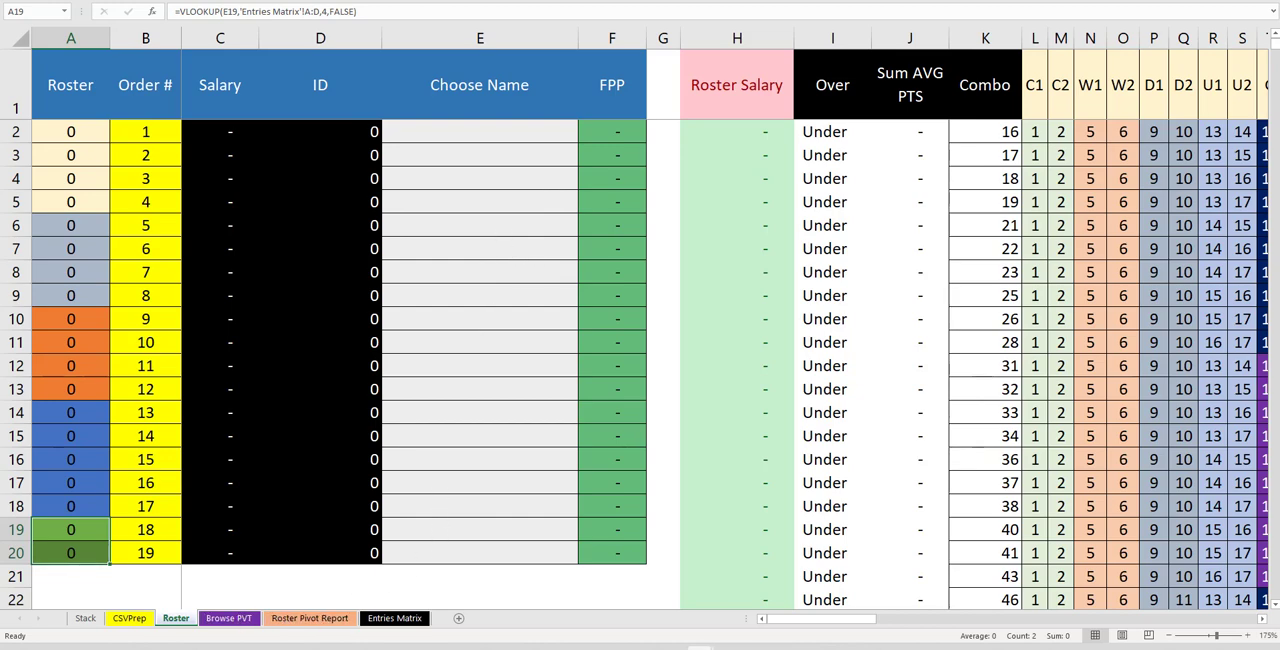
# Switch to the NHL-11-7 workbook and compare goalie percentages and projected scores for the Nov 8 games
pyautogui.moveTo(701, 640)
pyautogui.click(694, 585)
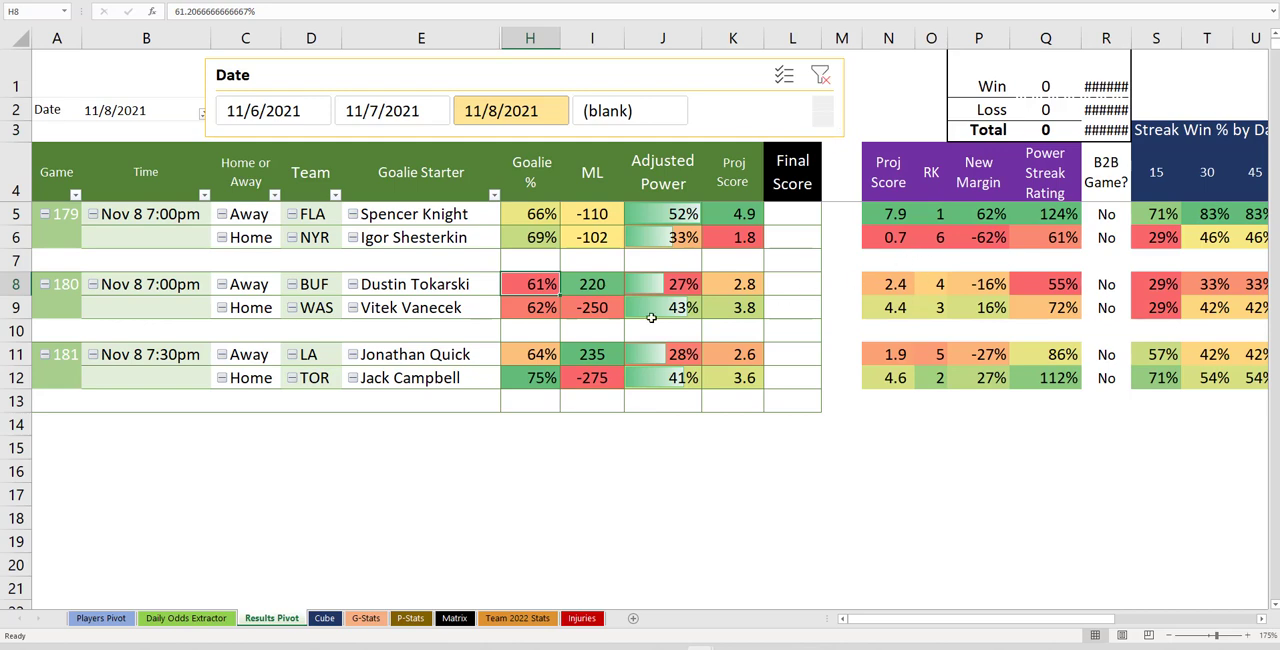
pyautogui.click(455, 214)
pyautogui.click(886, 215)
pyautogui.moveTo(886, 215); pyautogui.dragTo(893, 237)
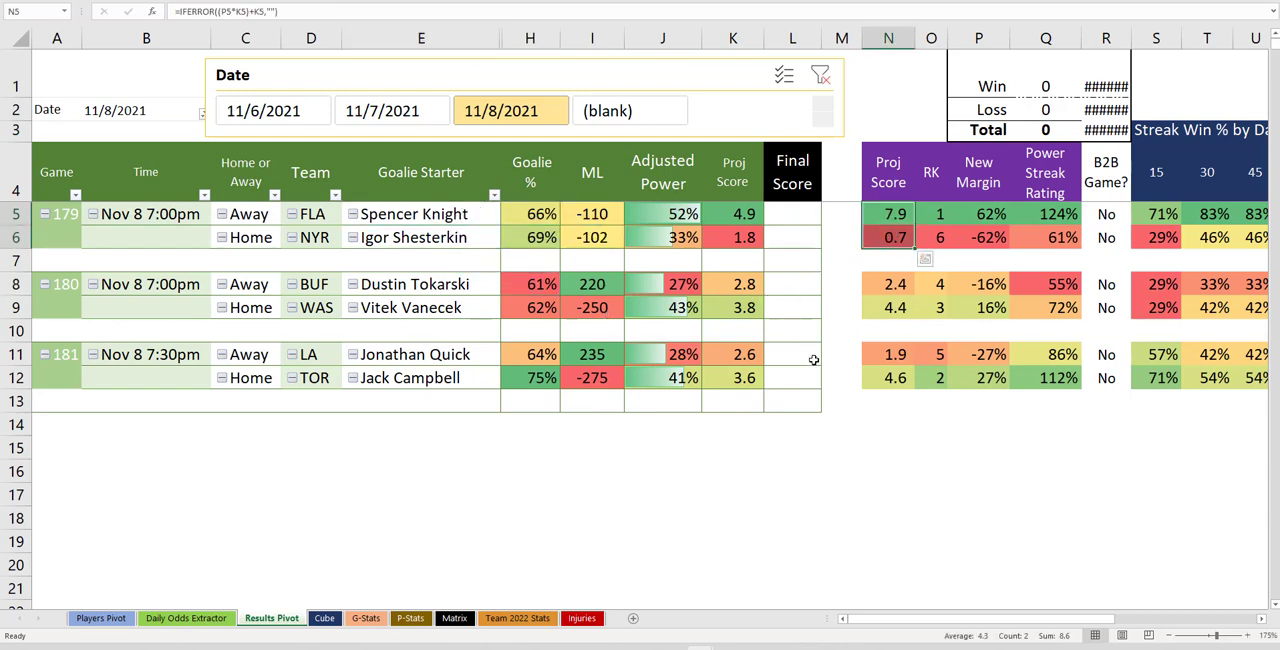
pyautogui.click(889, 380)
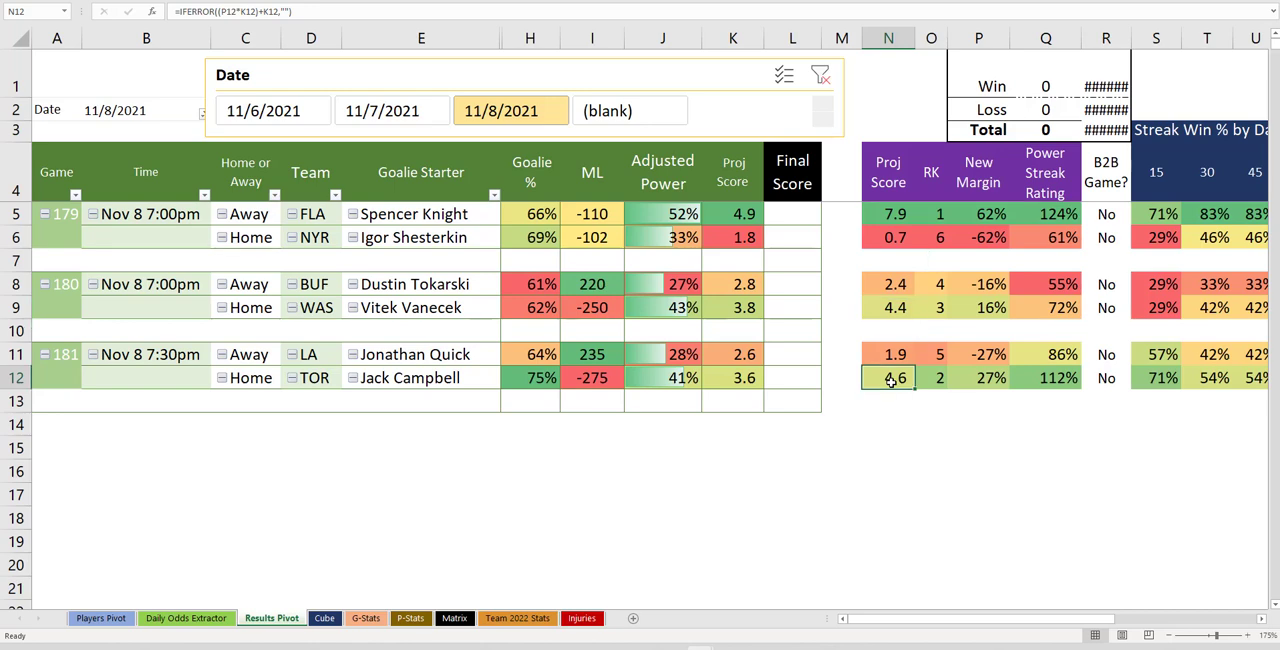
pyautogui.click(887, 311)
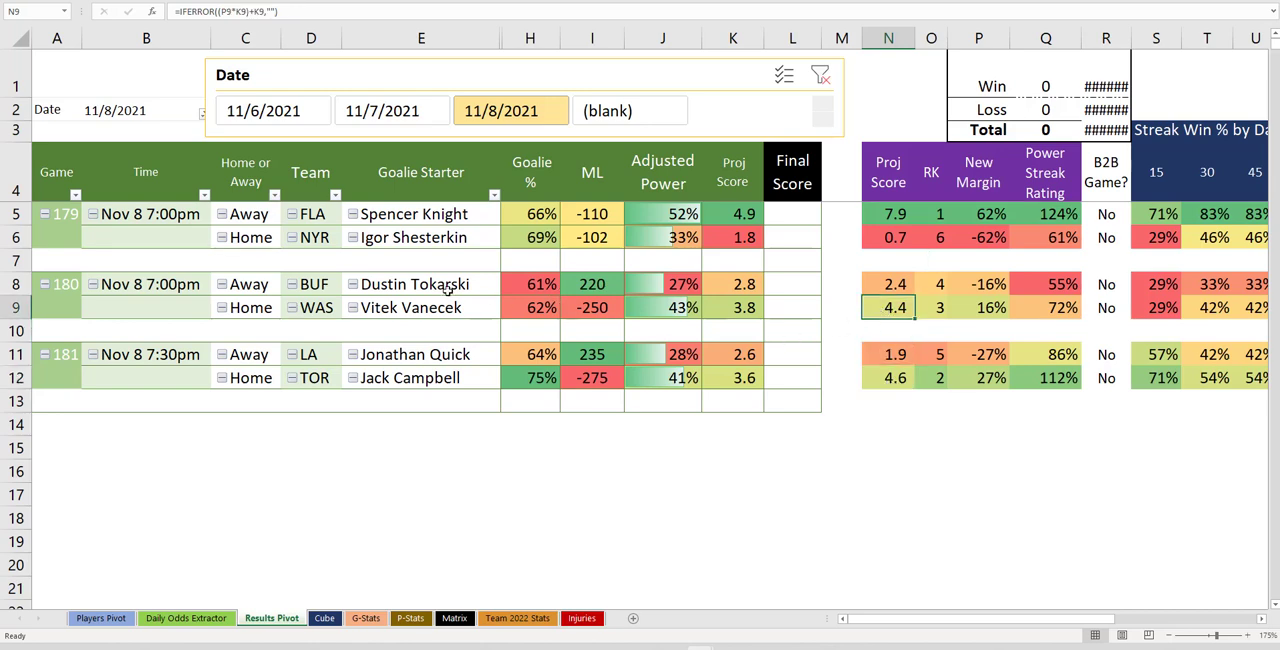
pyautogui.moveTo(527, 283); pyautogui.dragTo(524, 305)
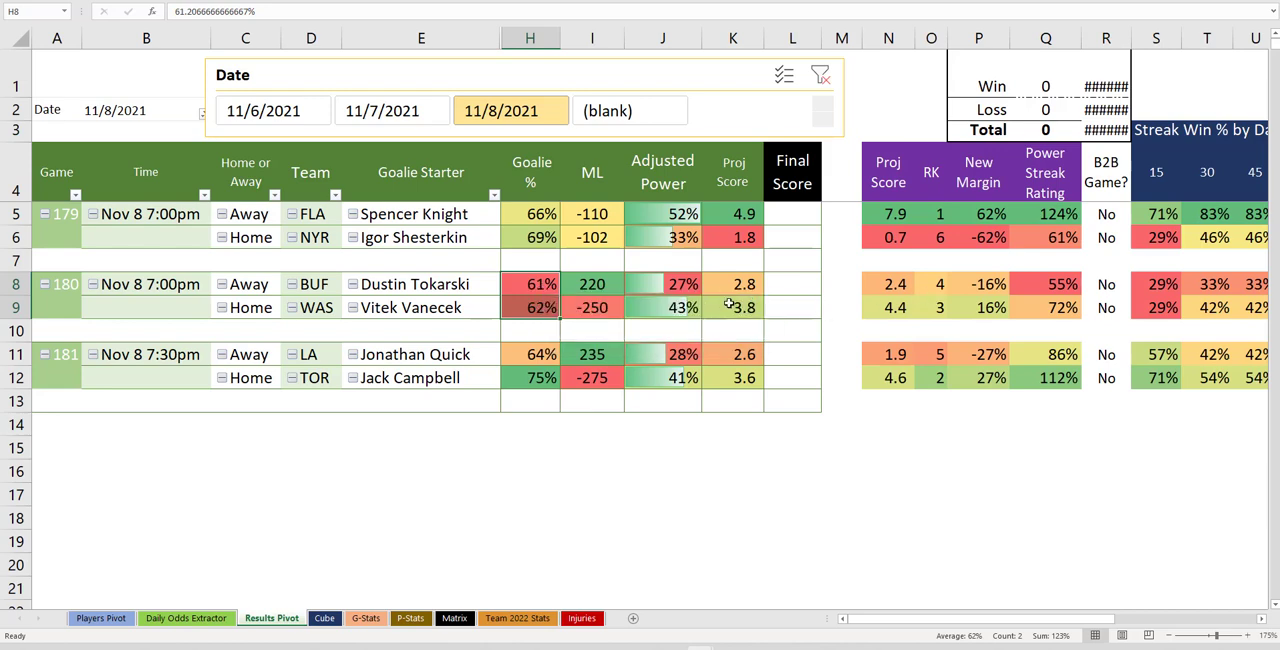
pyautogui.moveTo(872, 284); pyautogui.dragTo(888, 306)
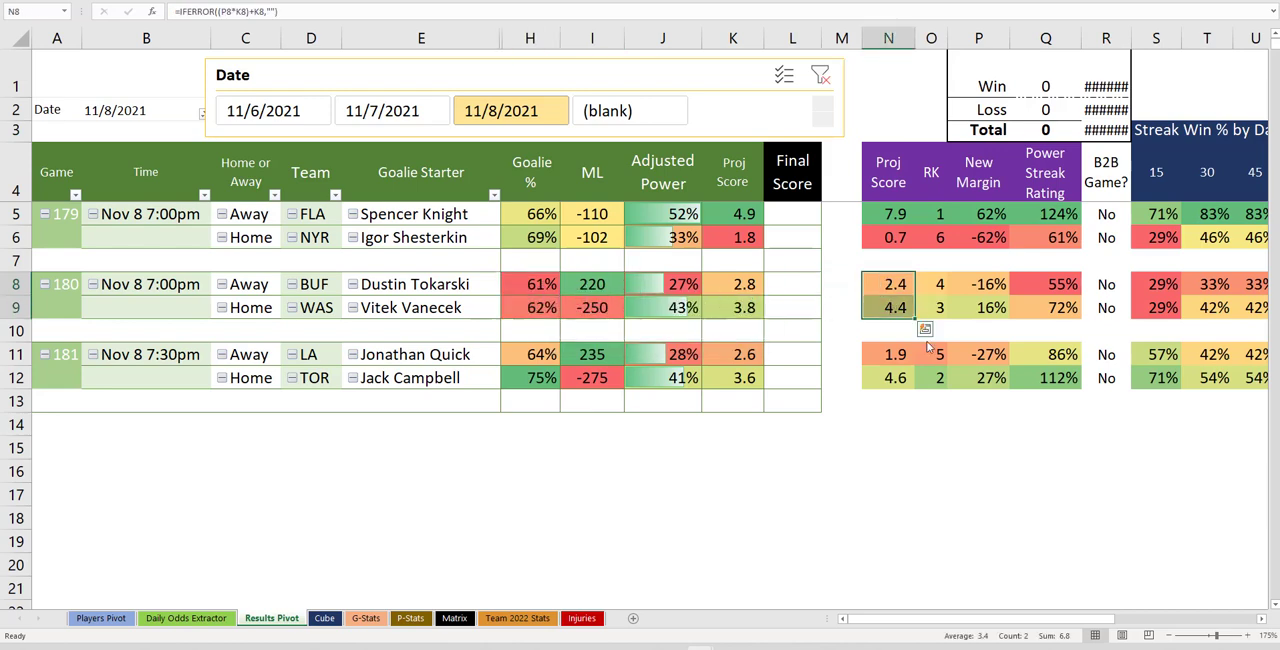
pyautogui.moveTo(527, 286); pyautogui.dragTo(530, 310)
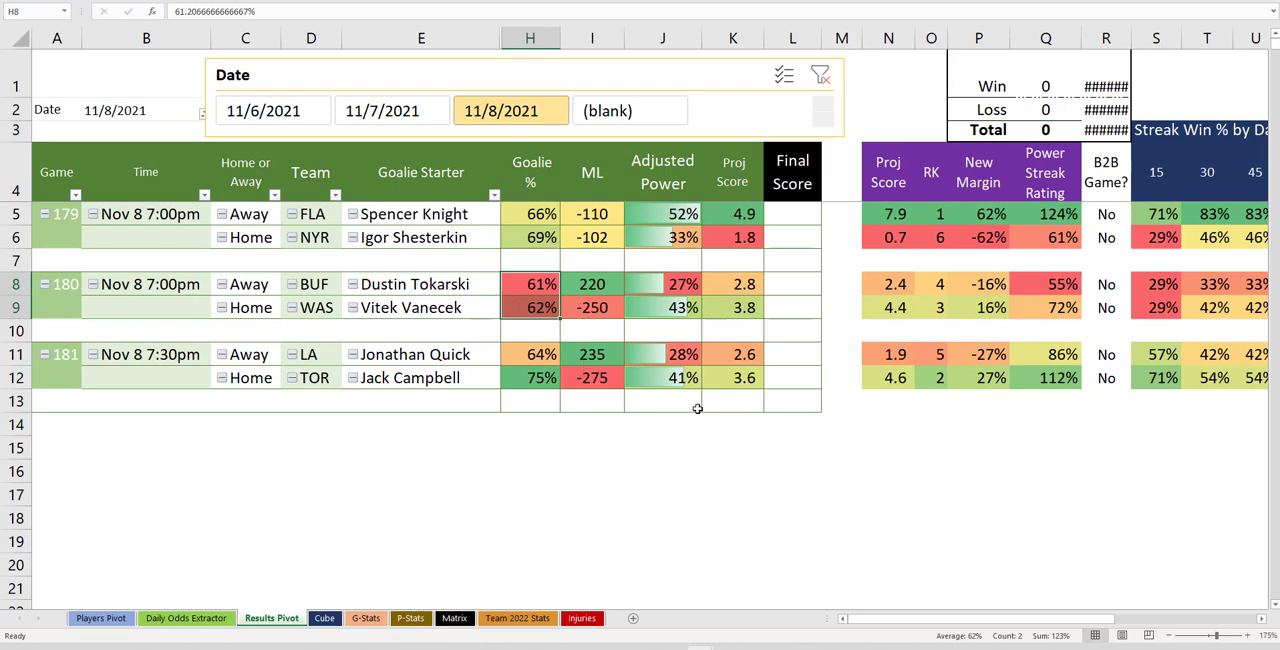
pyautogui.click(695, 646)
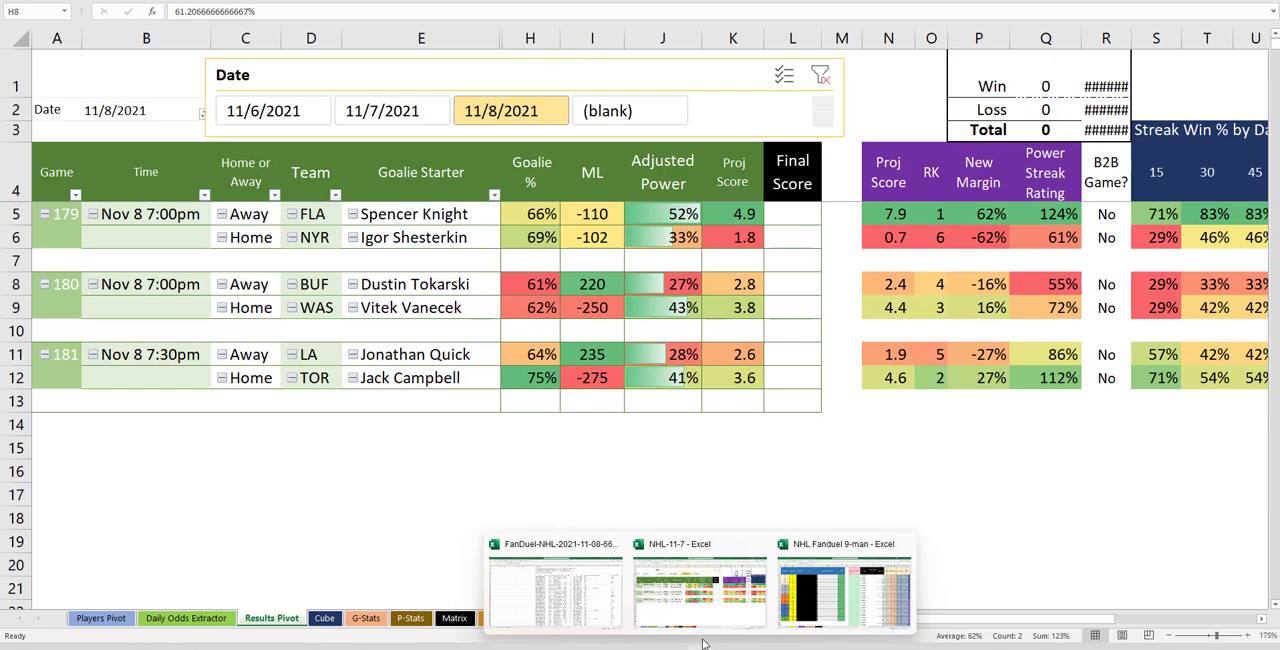
pyautogui.click(733, 591)
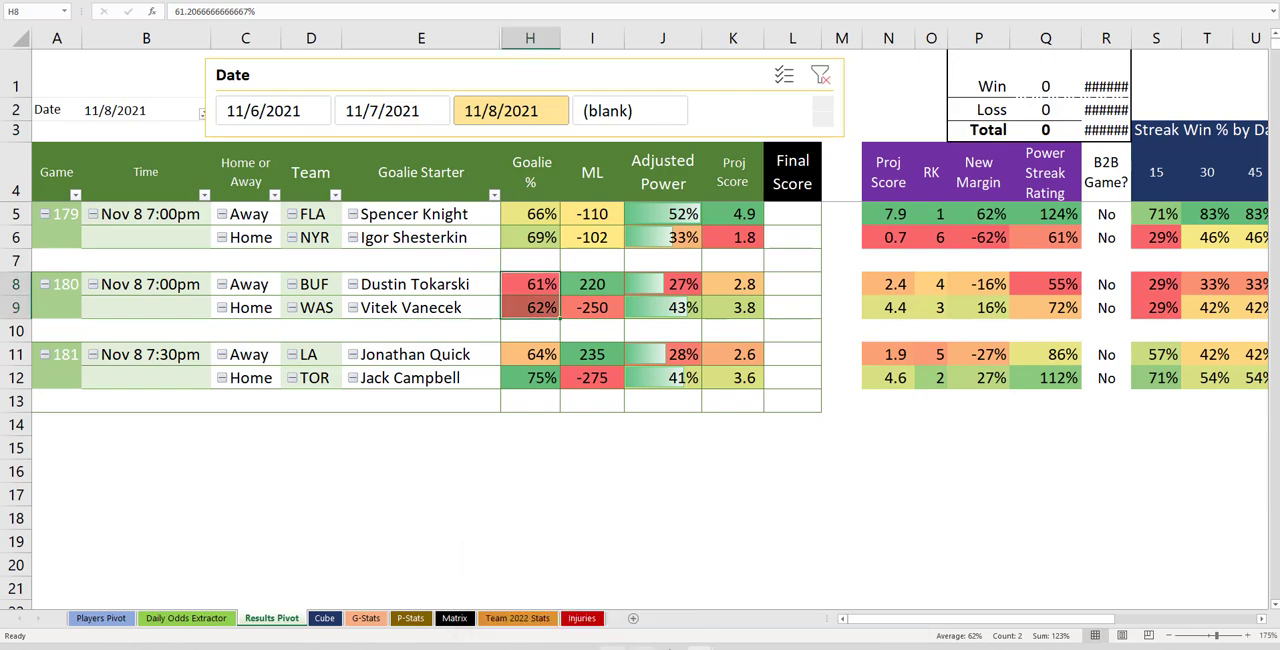
# Return to the NHL Fanduel 9-man workbook's Browse PVT sheet and remove LA from the Team slicer filter
pyautogui.click(699, 646)
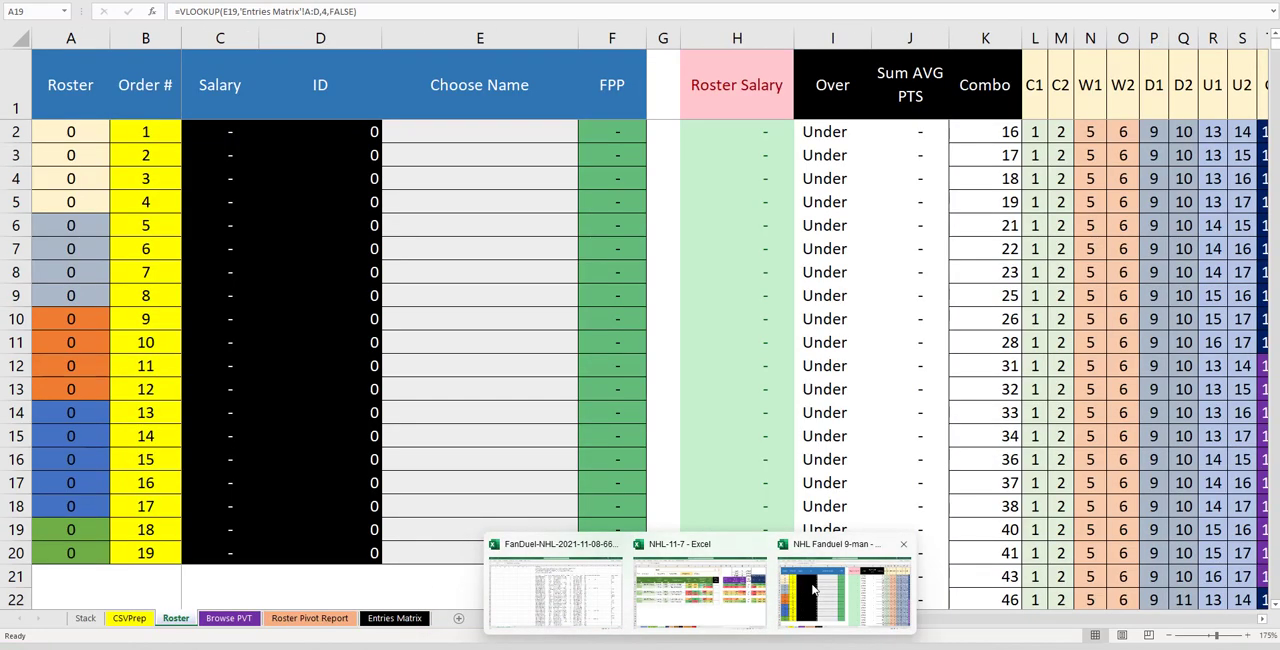
pyautogui.click(813, 590)
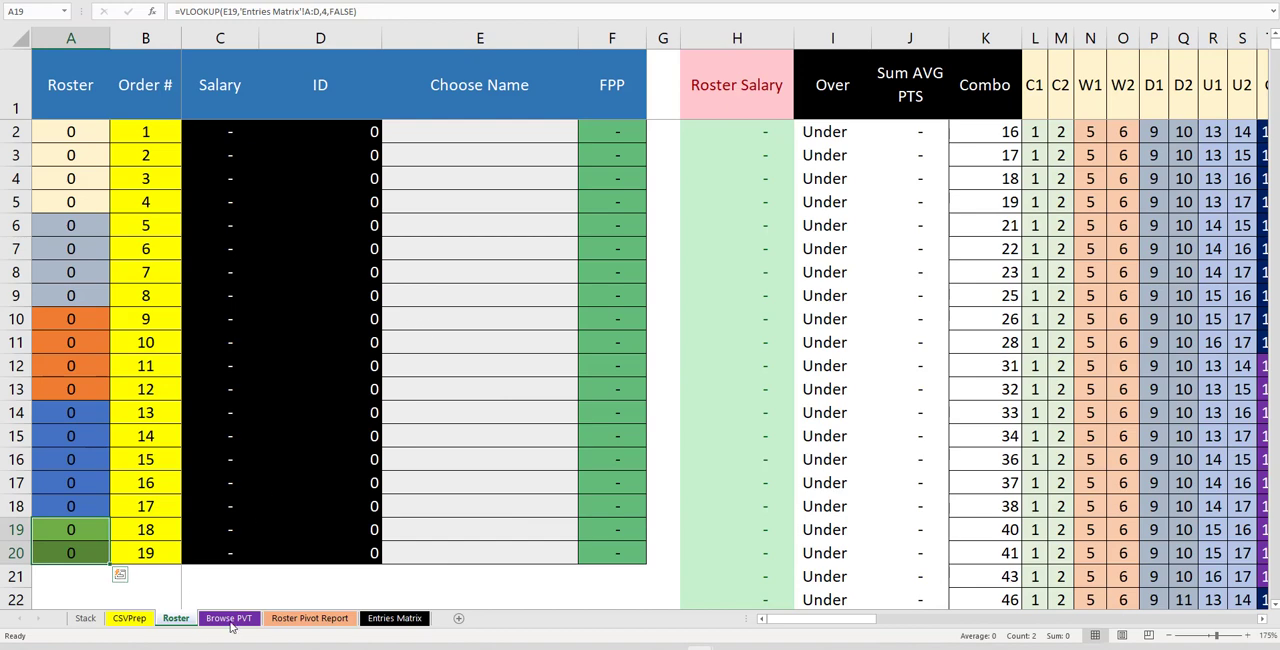
pyautogui.click(229, 618)
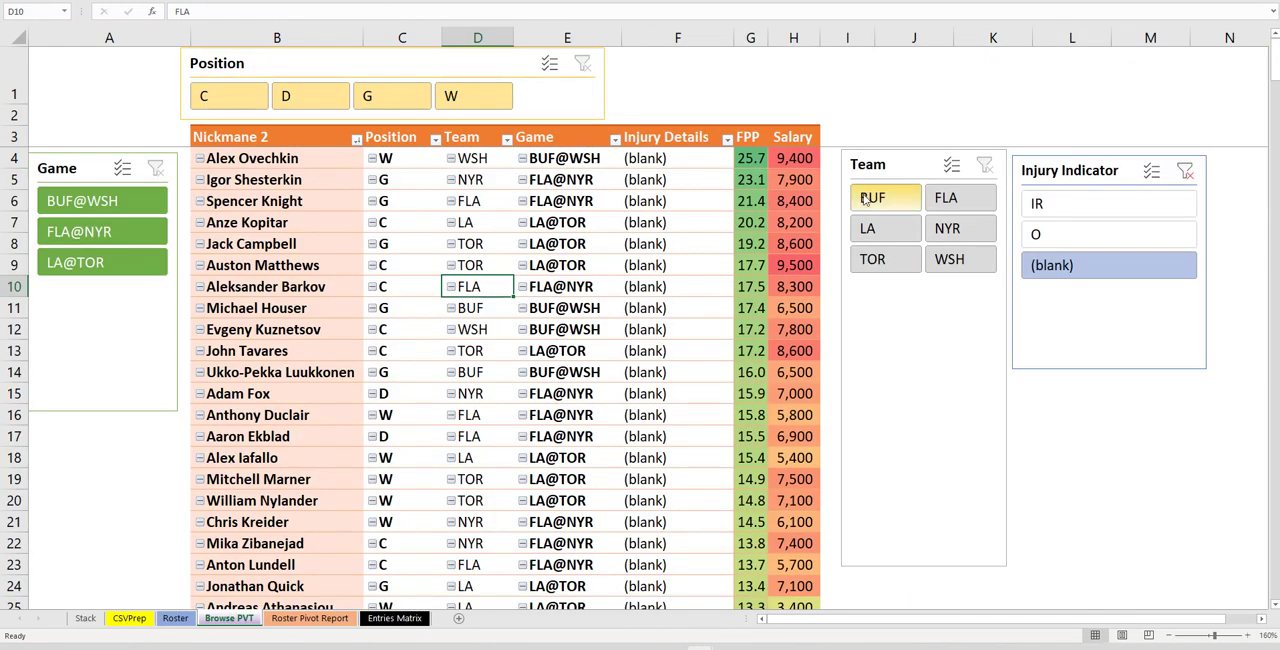
pyautogui.keyDown('ctrl'); pyautogui.click(901, 230); pyautogui.keyUp('ctrl')
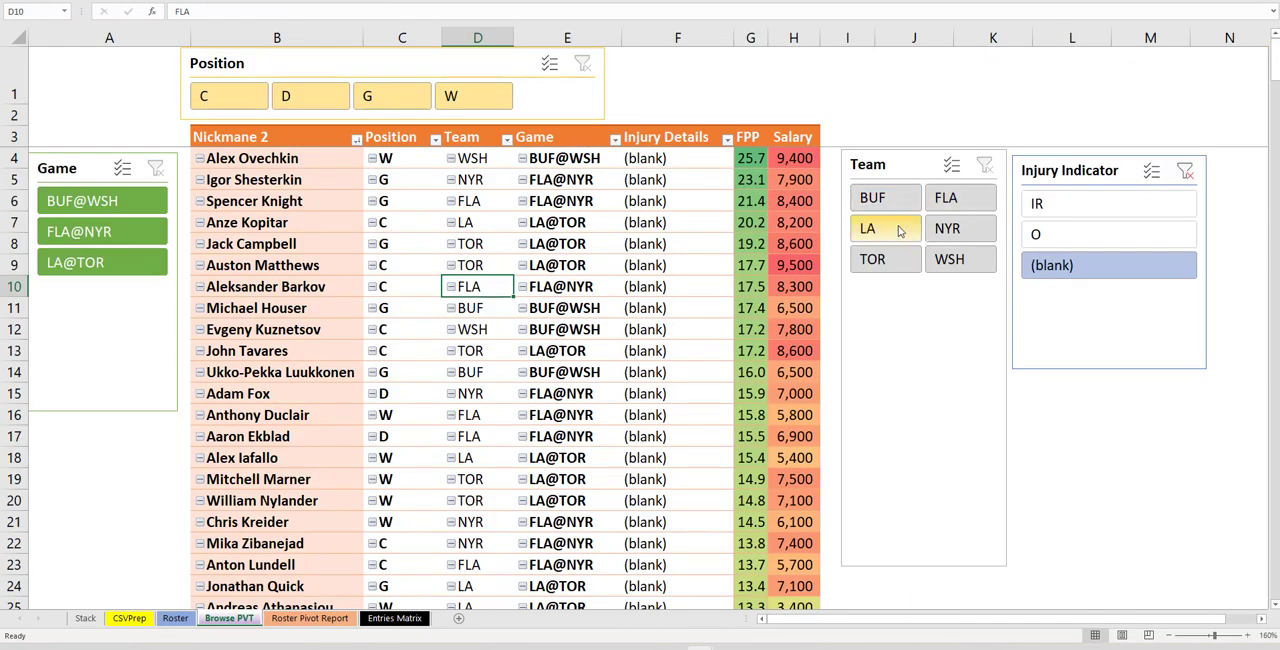
pyautogui.keyDown('ctrl'); pyautogui.click(961, 240); pyautogui.keyUp('ctrl')
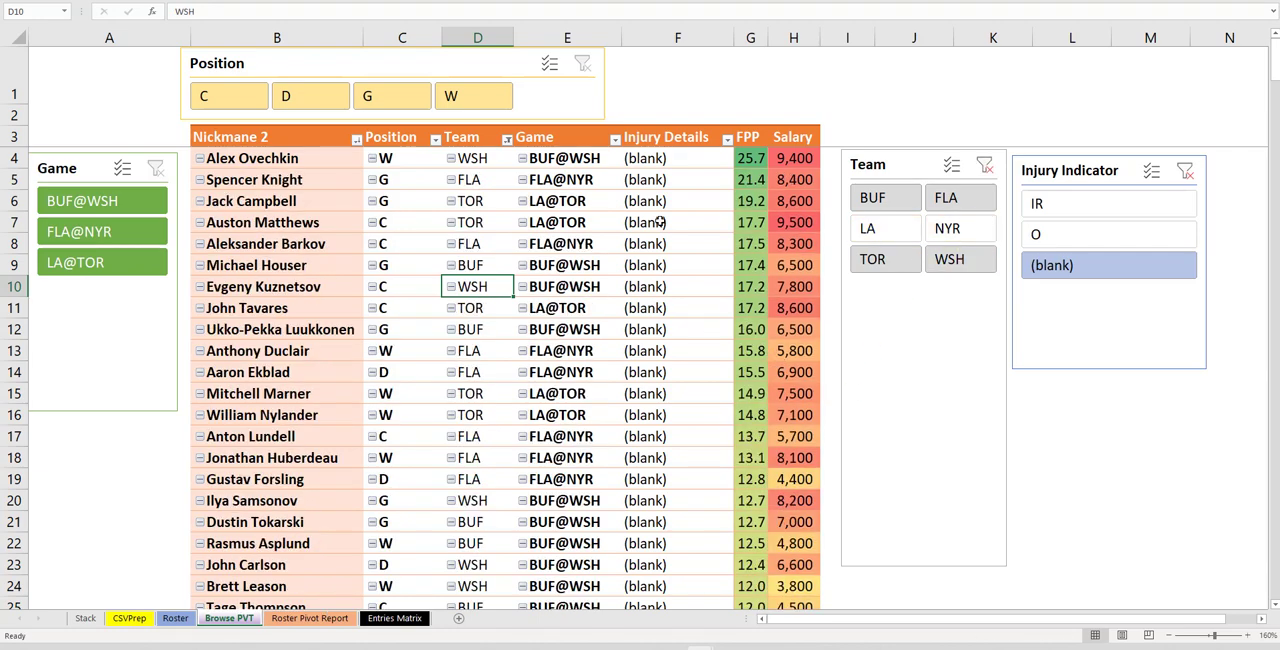
# Filter the pivot to centers and copy Auston Matthews, Aleksander Barkov, Evgeny Kuznetsov and Anton Lundell
pyautogui.click(198, 104)
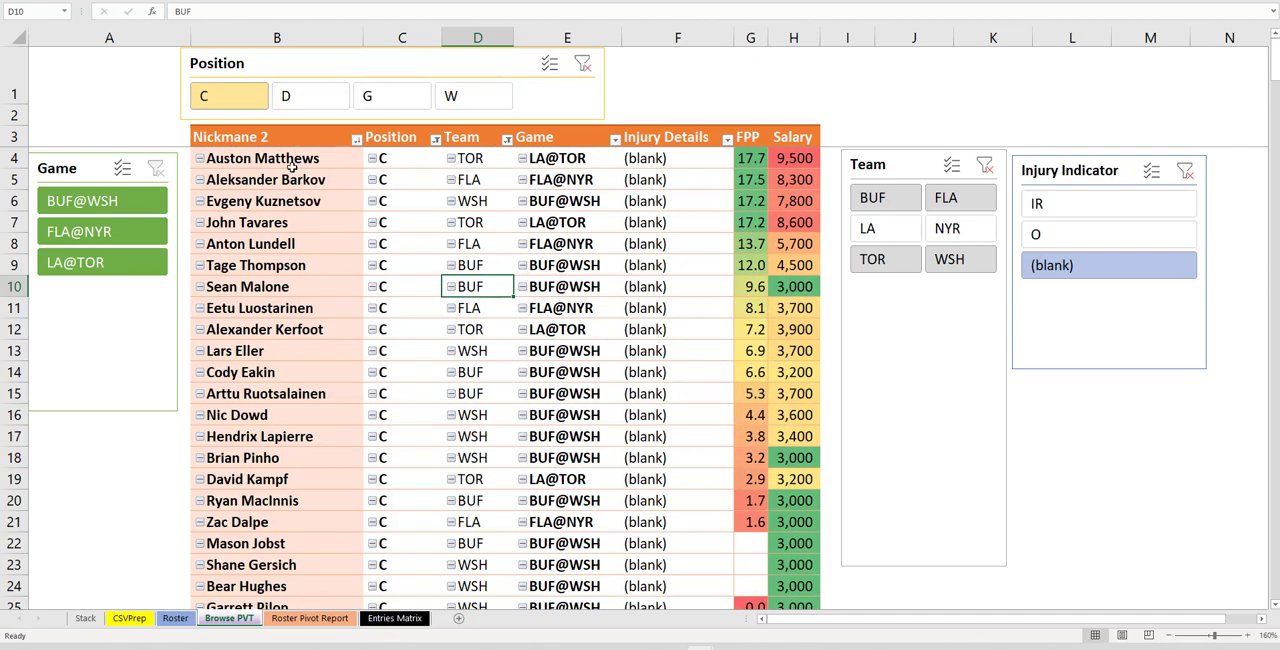
pyautogui.scroll(2, 441, 275)
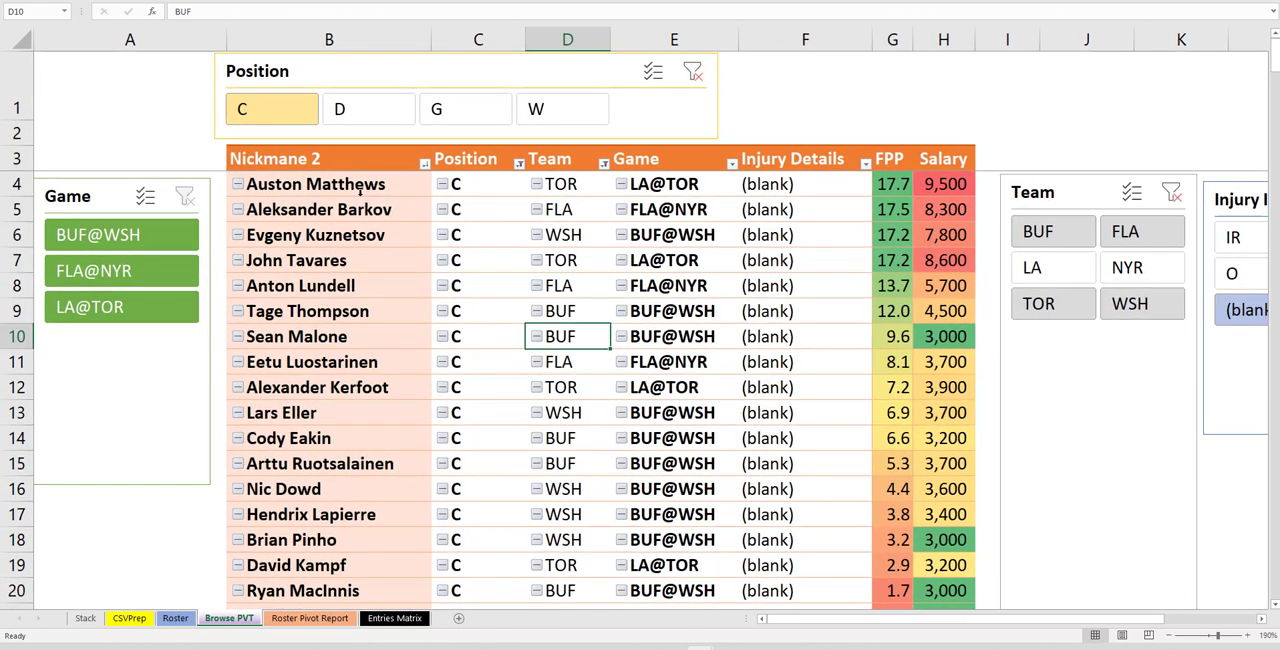
pyautogui.moveTo(891, 184); pyautogui.dragTo(893, 261)
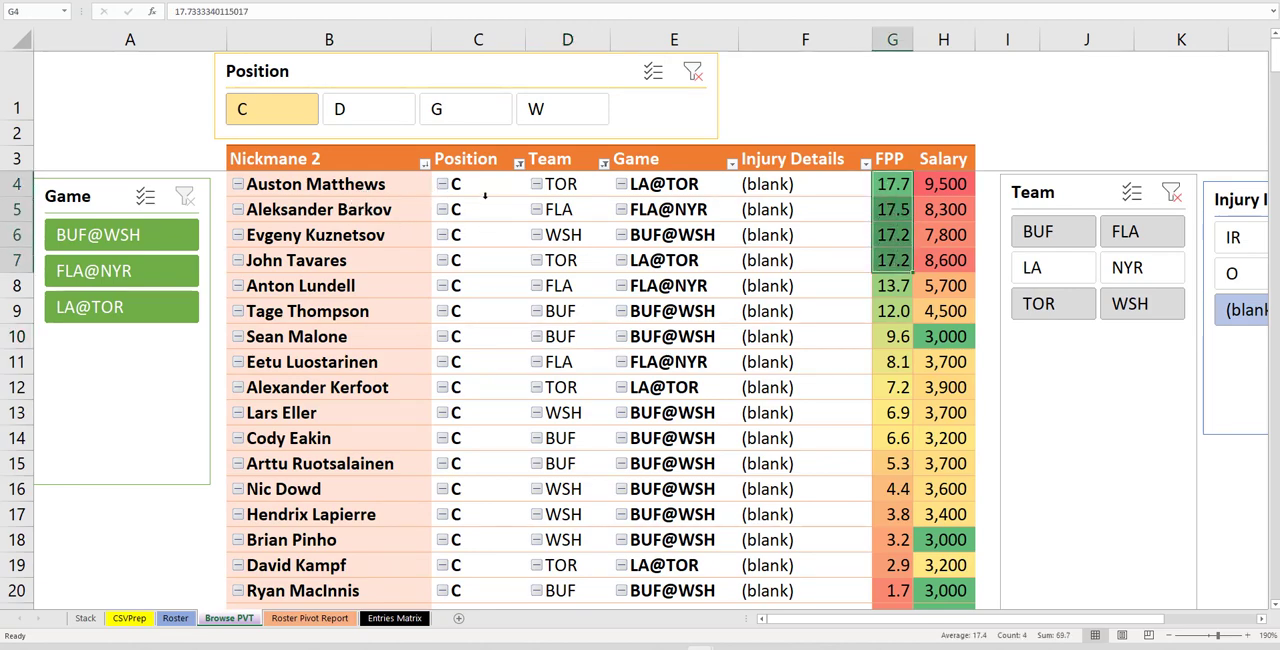
pyautogui.moveTo(341, 184); pyautogui.dragTo(350, 229)
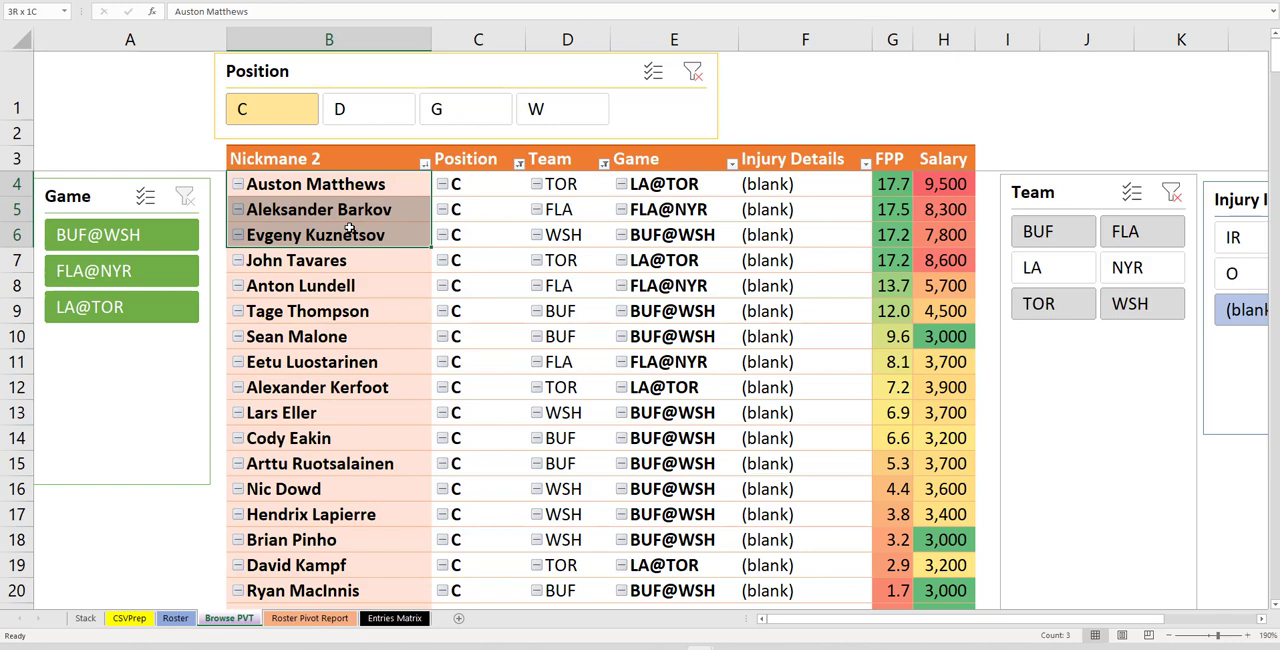
pyautogui.moveTo(349, 228); pyautogui.dragTo(349, 232)
pyautogui.click(366, 184)
pyautogui.moveTo(366, 184); pyautogui.dragTo(372, 228)
pyautogui.keyDown('ctrl'); pyautogui.click(355, 290); pyautogui.keyUp('ctrl')
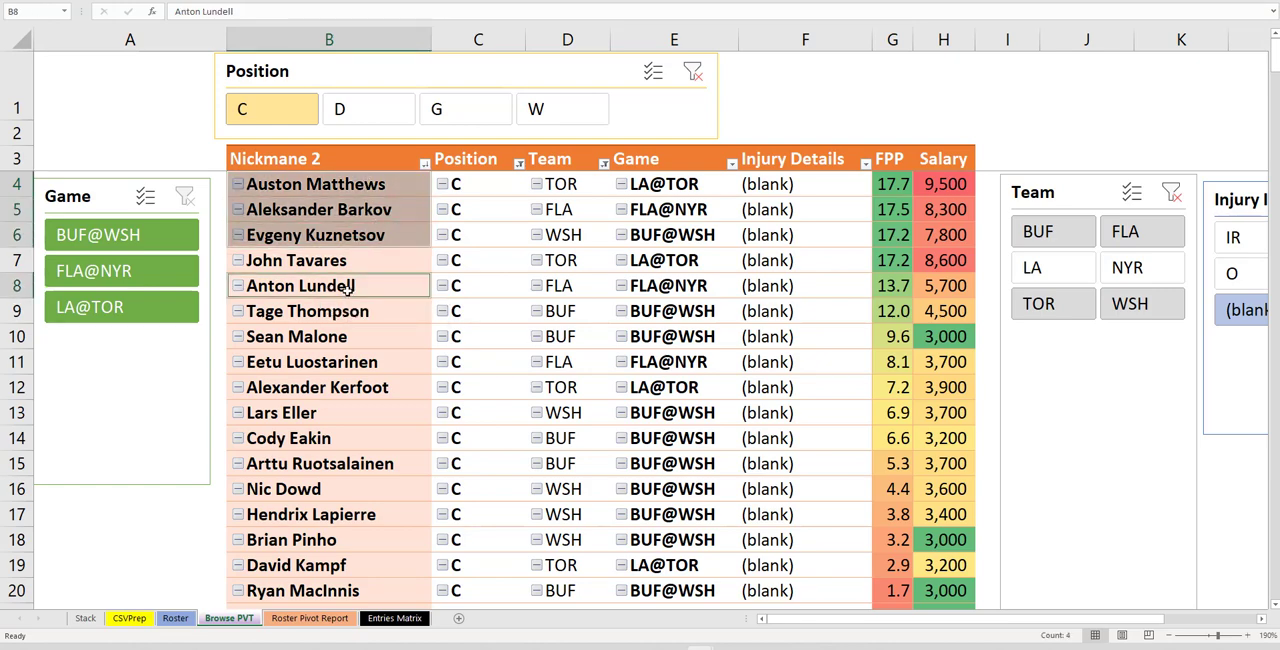
pyautogui.rightClick(357, 290)
pyautogui.press('c')
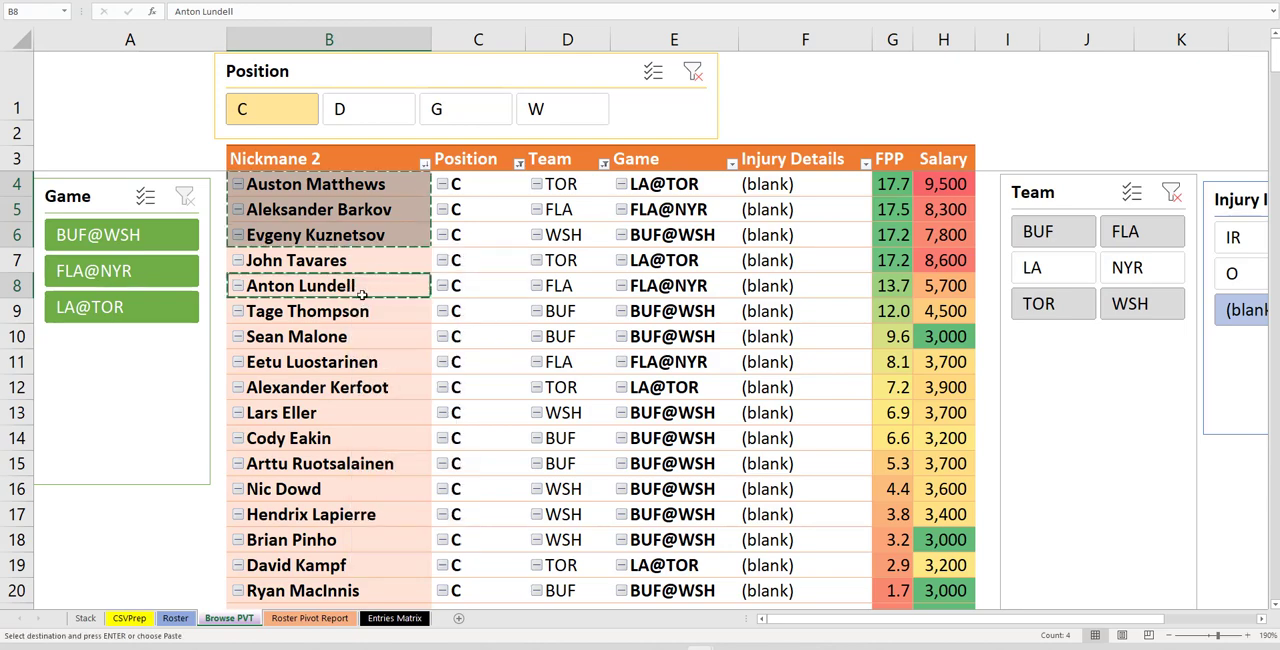
# Paste the four center names as values into Choose Name rows 2 to 5 on the Roster sheet
pyautogui.click(175, 618)
pyautogui.rightClick(445, 126)
pyautogui.click(499, 195)
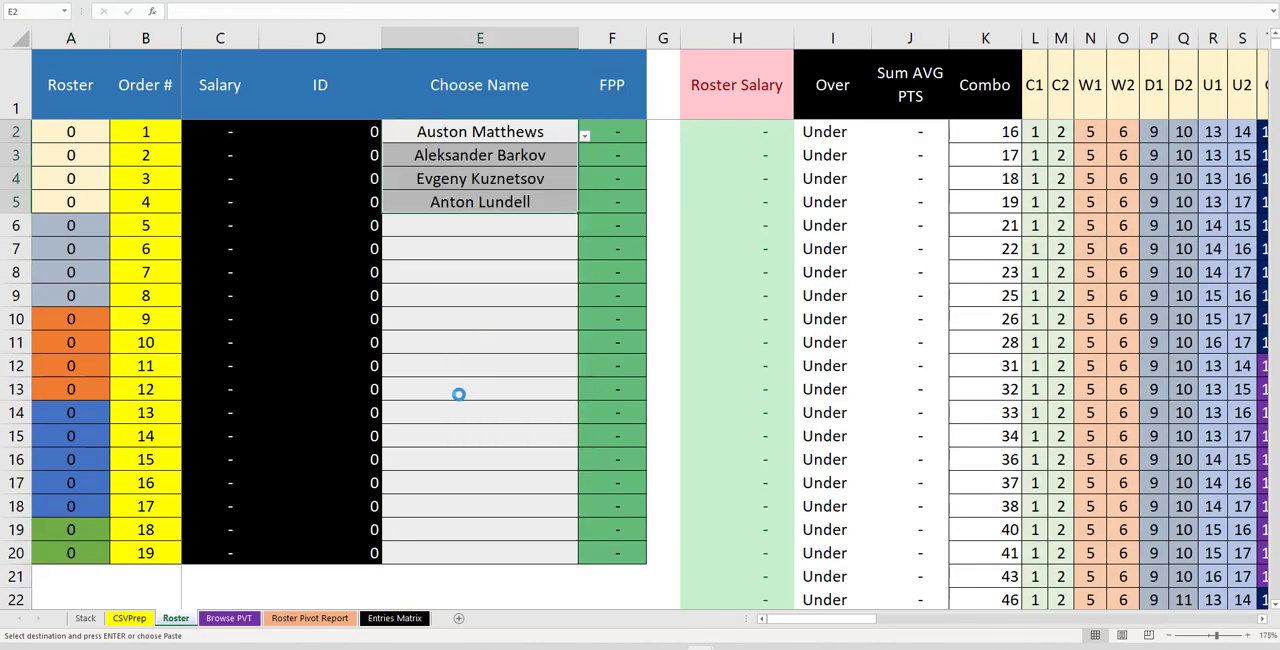
# Filter the Browse PVT pivot to wingers and copy the top four: Ovechkin, Duclair, Marner and Nylander
pyautogui.click(240, 618)
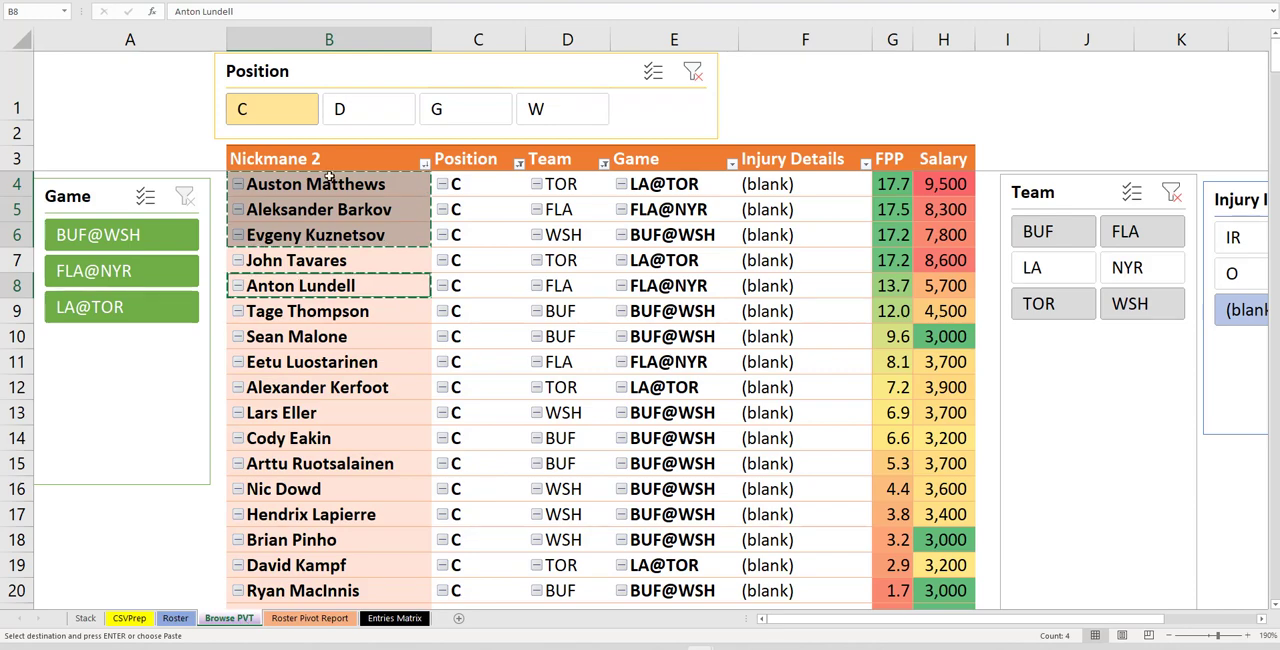
pyautogui.click(542, 119)
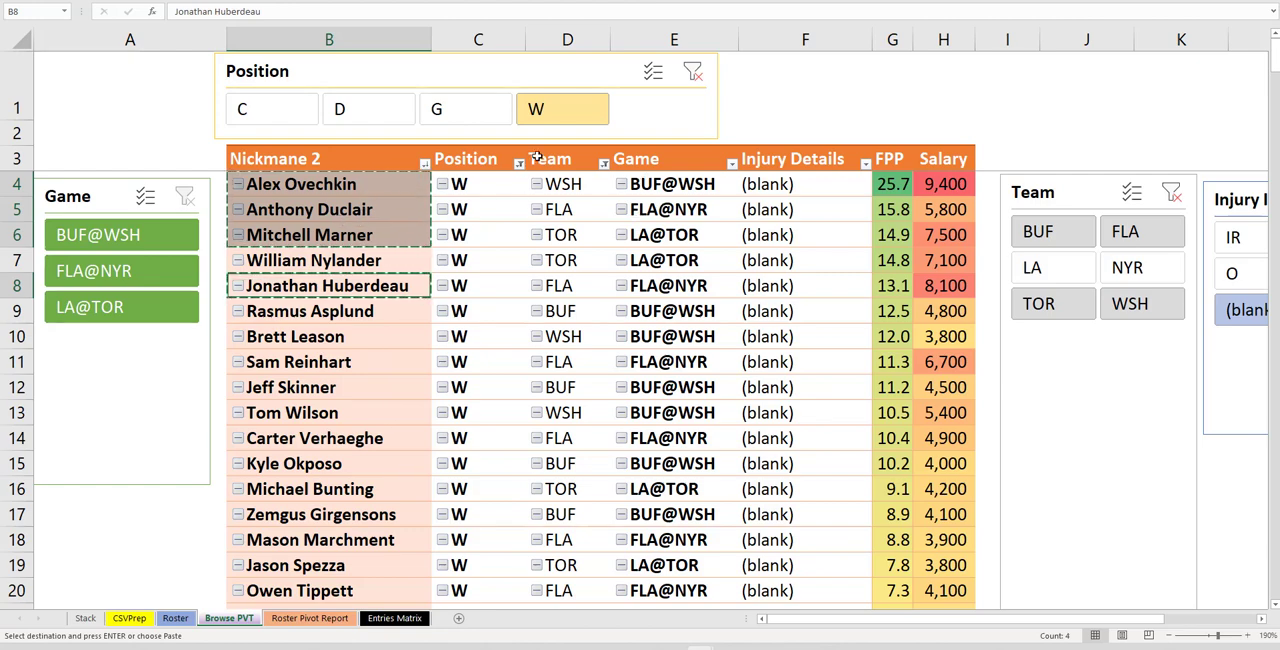
pyautogui.click(383, 196)
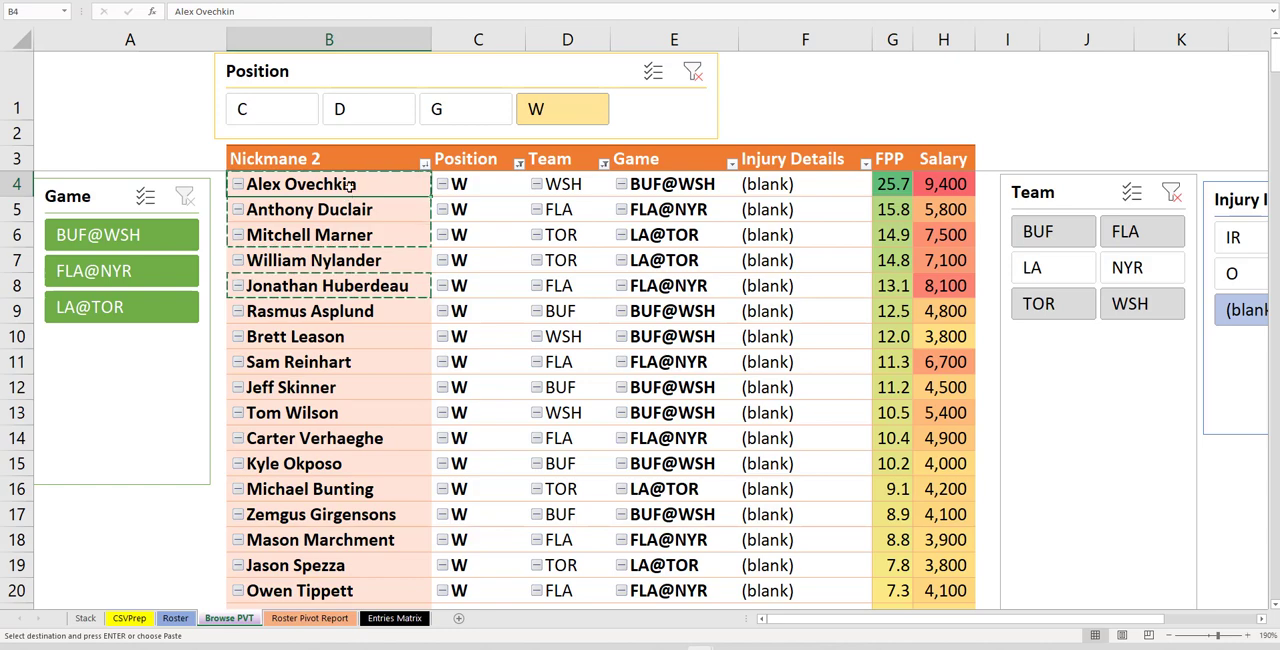
pyautogui.moveTo(350, 186); pyautogui.dragTo(347, 256)
pyautogui.hotkey('ctrl', 'c')
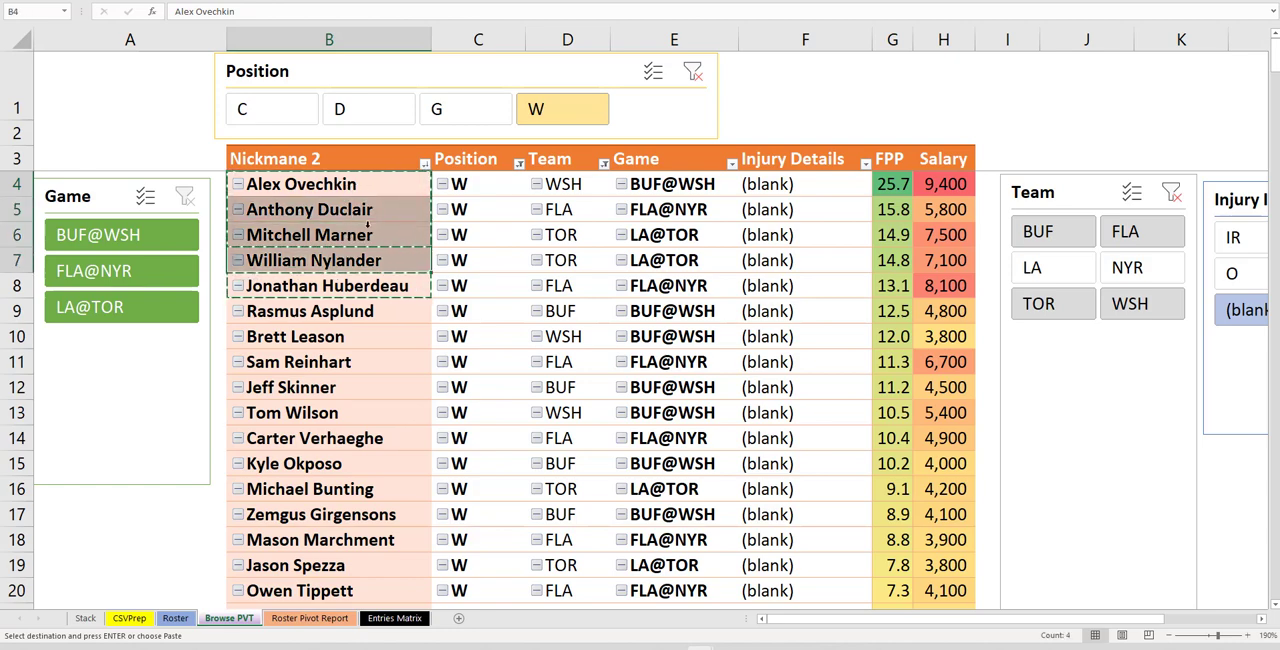
pyautogui.rightClick(367, 226)
pyautogui.click(378, 238)
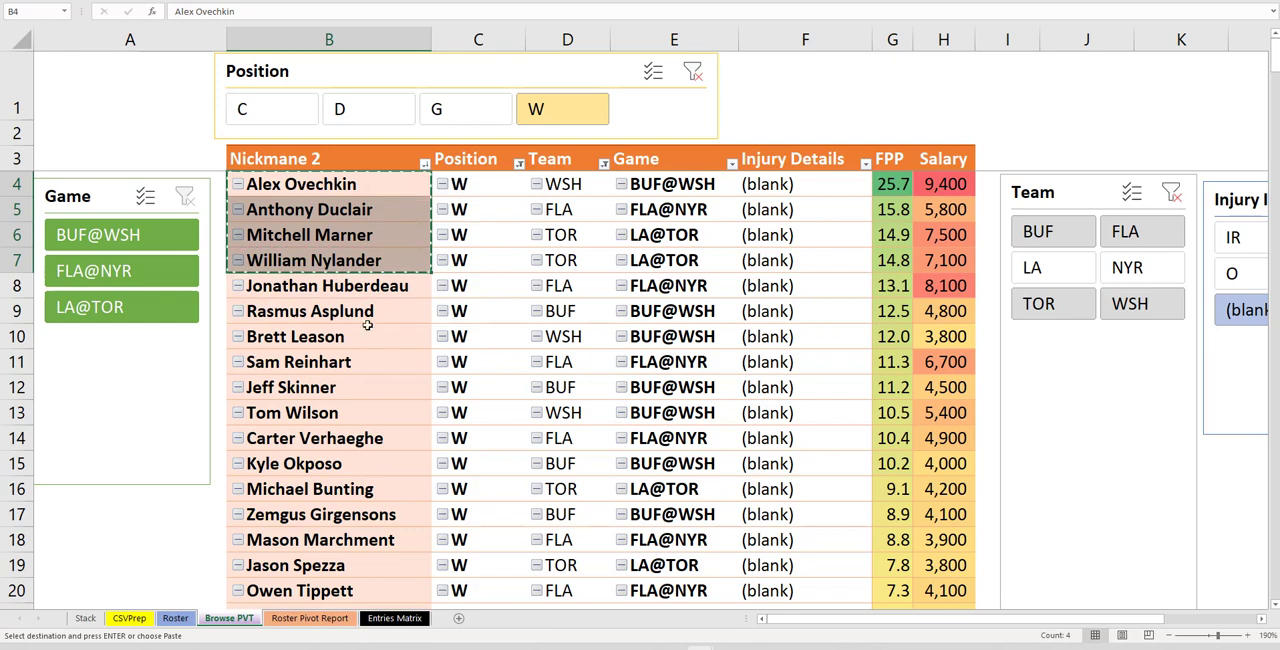
# Paste the winger names as values into Choose Name rows 6 to 9 on the Roster sheet
pyautogui.click(175, 618)
pyautogui.rightClick(430, 232)
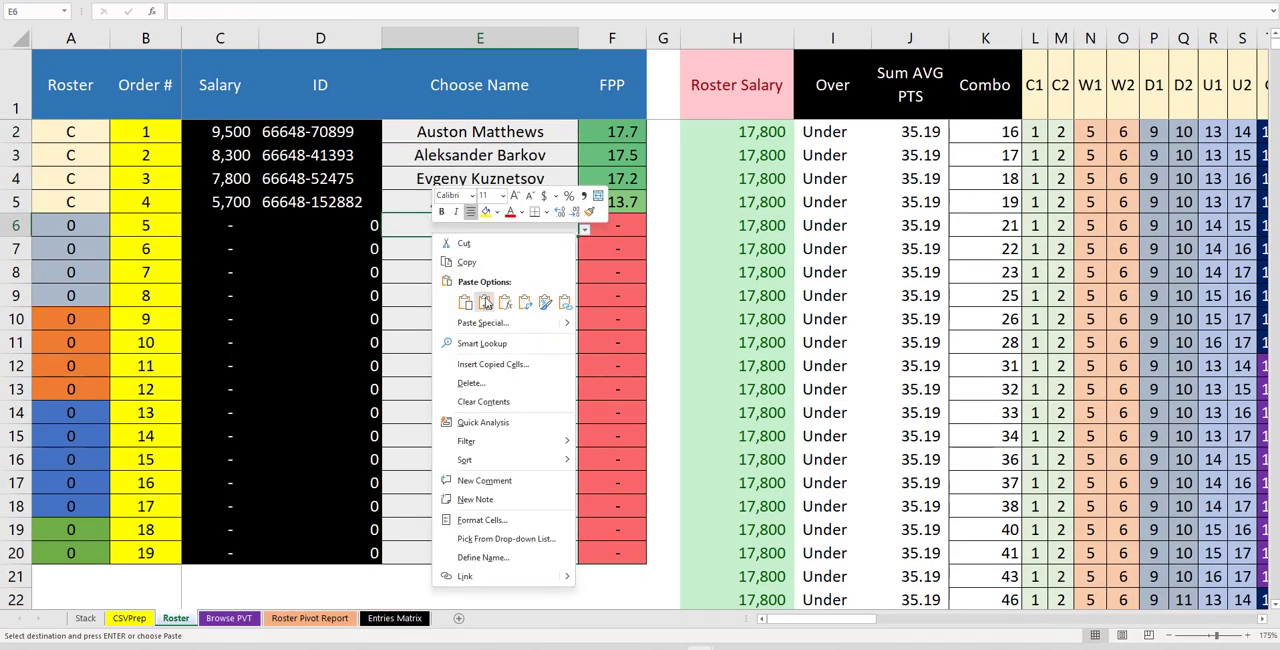
pyautogui.click(488, 302)
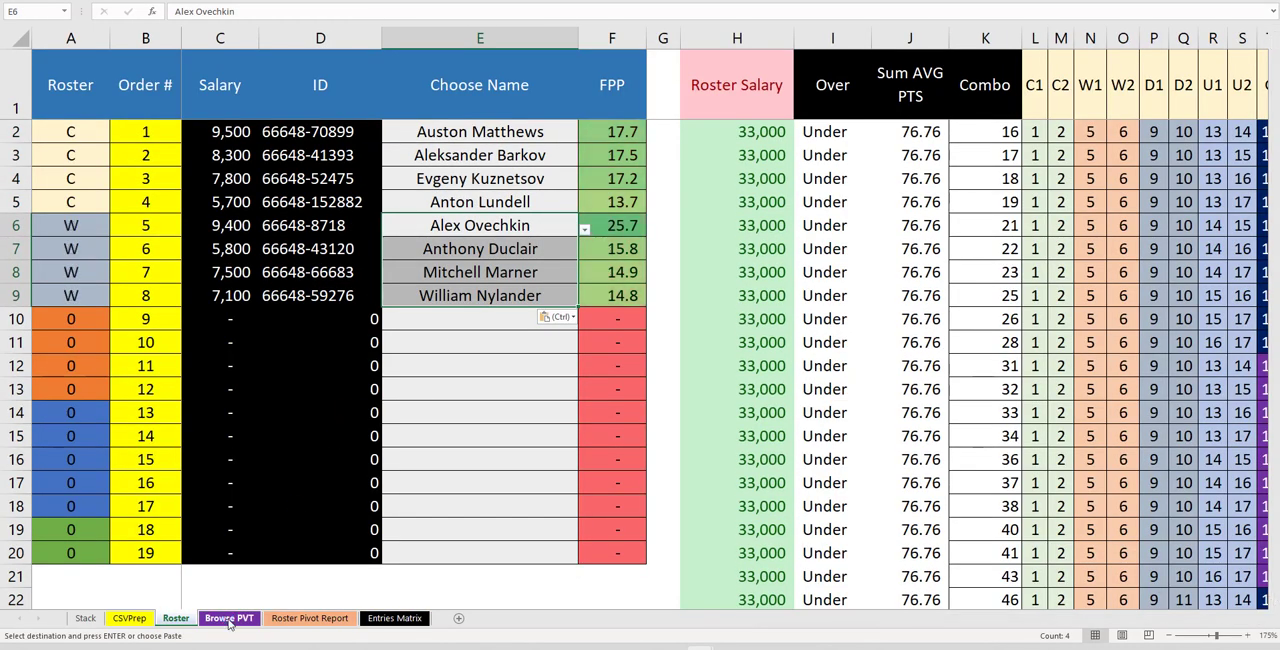
# Filter the Browse PVT pivot to defensemen and copy the top four: Ekblad, Forsling, Carlson and Rielly
pyautogui.click(228, 618)
pyautogui.click(379, 120)
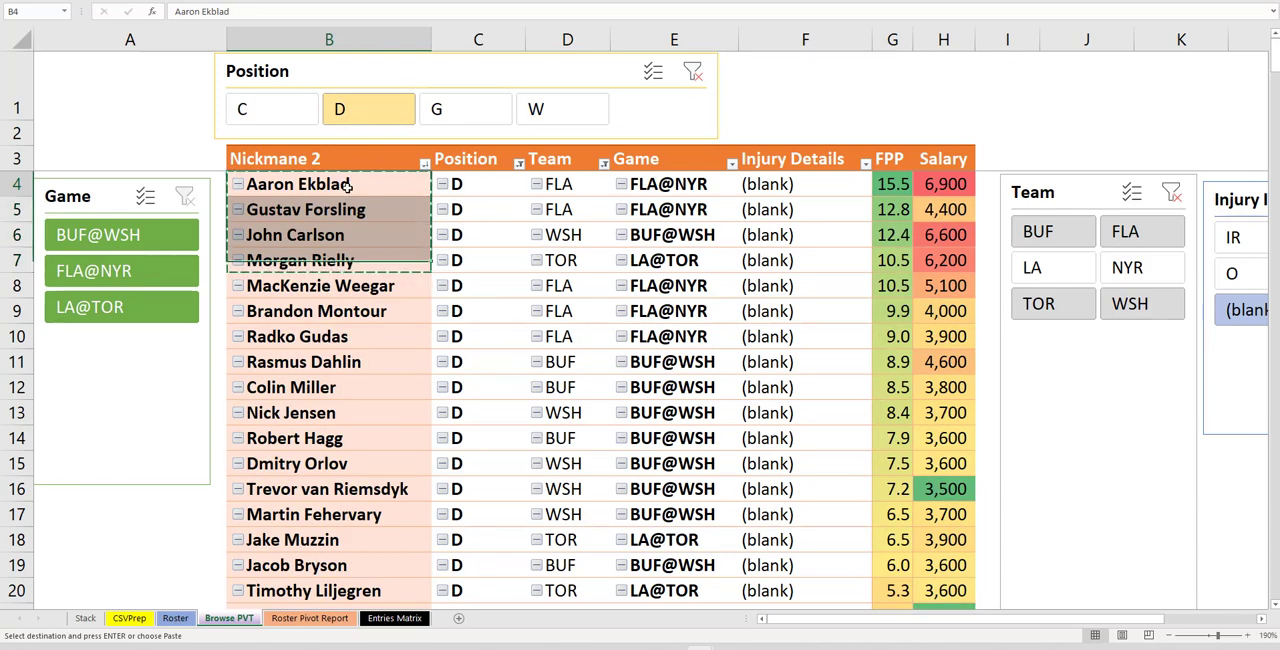
pyautogui.moveTo(345, 186); pyautogui.dragTo(345, 256)
pyautogui.hotkey('ctrl', 'c')
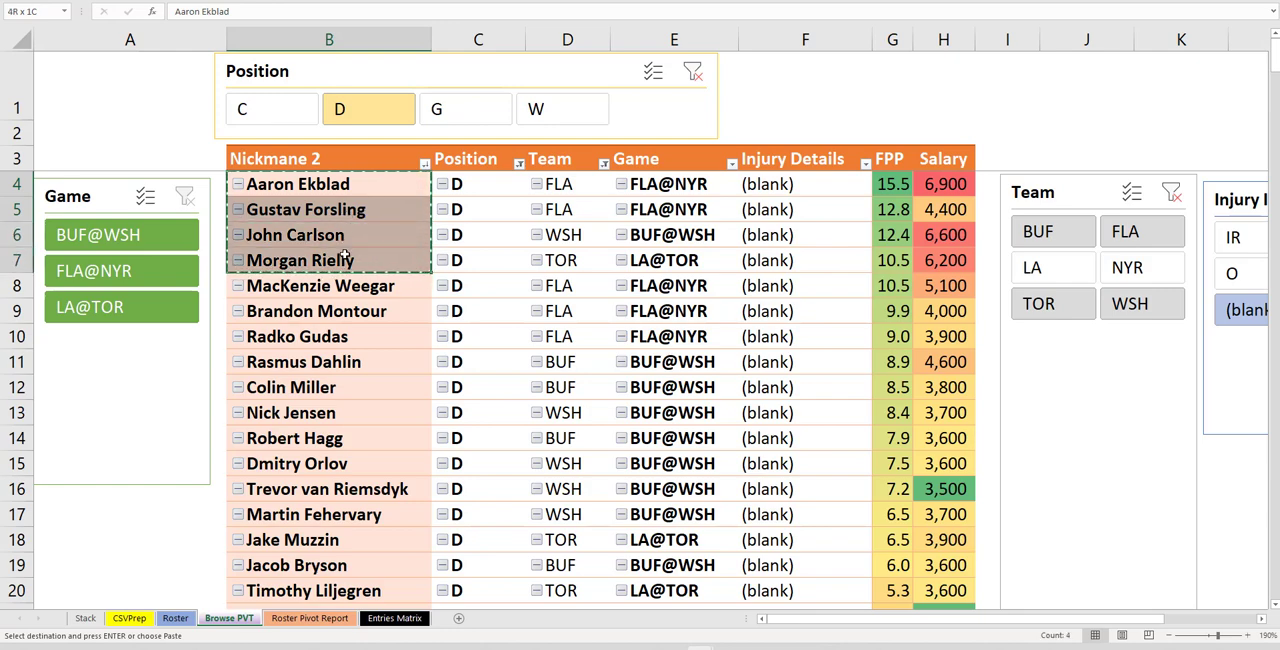
pyautogui.rightClick(380, 220)
pyautogui.press('Escape')
# Paste the defensemen names as values into Choose Name rows 10 to 13 on the Roster sheet
pyautogui.click(175, 618)
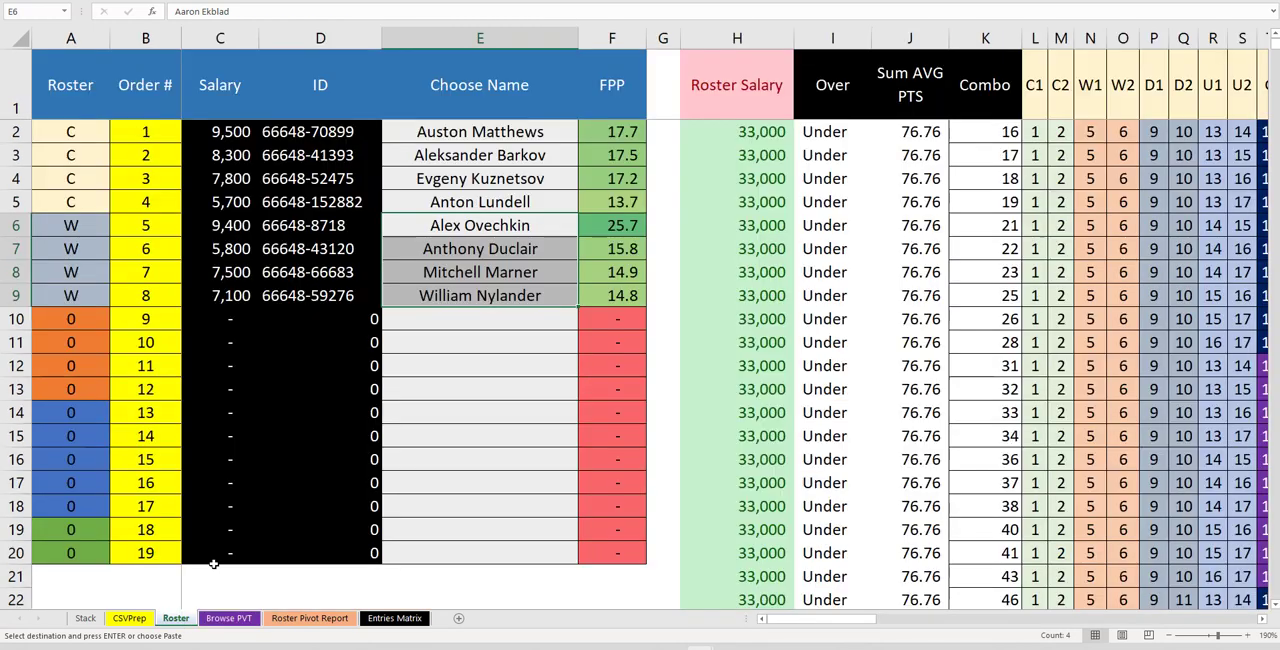
pyautogui.click(420, 319)
pyautogui.rightClick(420, 320)
pyautogui.click(477, 28)
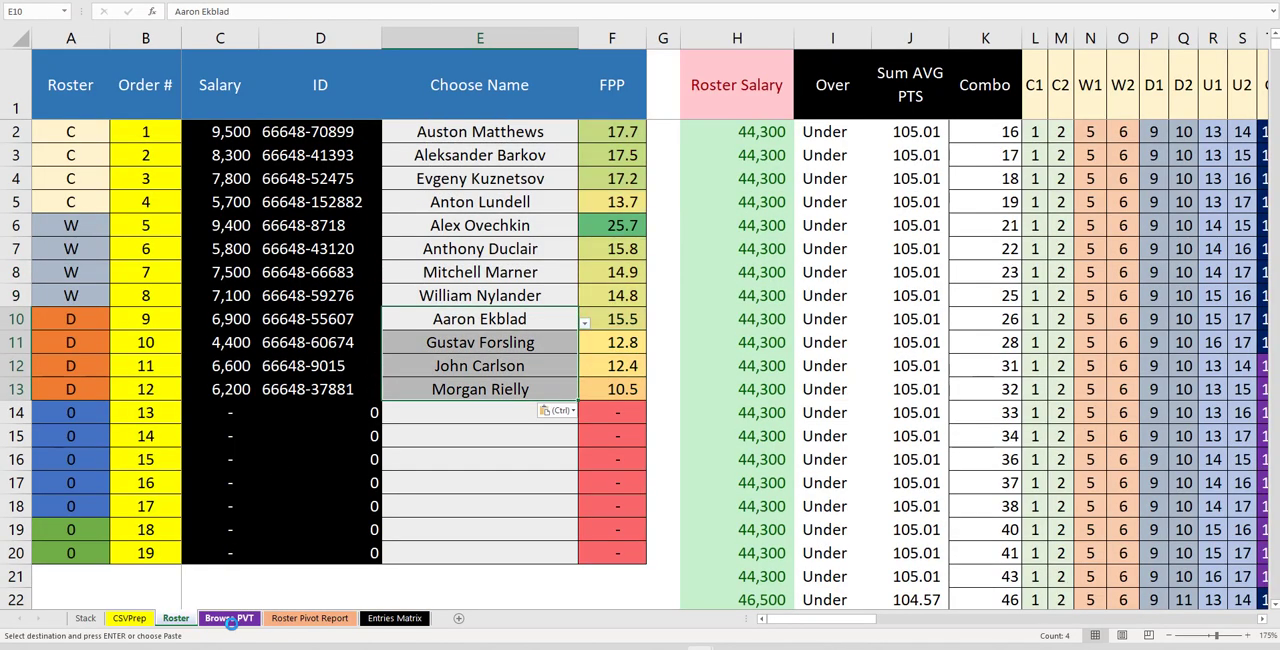
# Filter the Browse PVT pivot to goalies and copy Spencer Knight and Jack Campbell
pyautogui.click(230, 618)
pyautogui.click(455, 110)
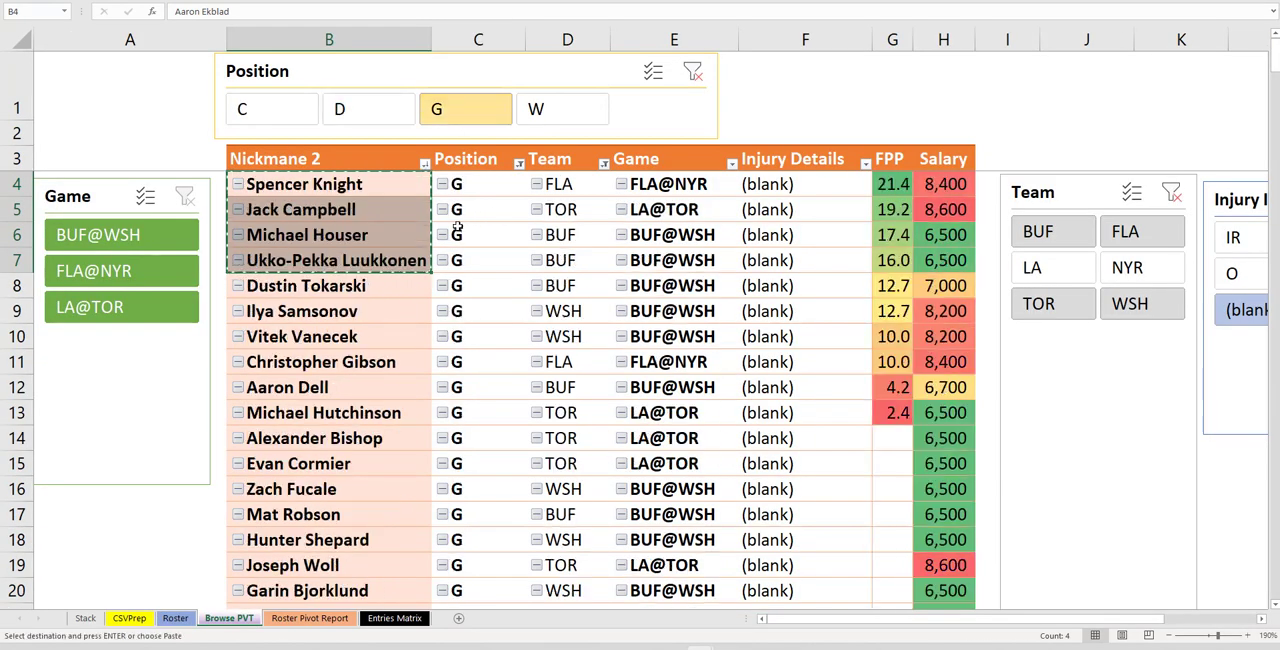
pyautogui.click(333, 188)
pyautogui.moveTo(336, 190); pyautogui.dragTo(325, 212)
pyautogui.hotkey('ctrl', 'c')
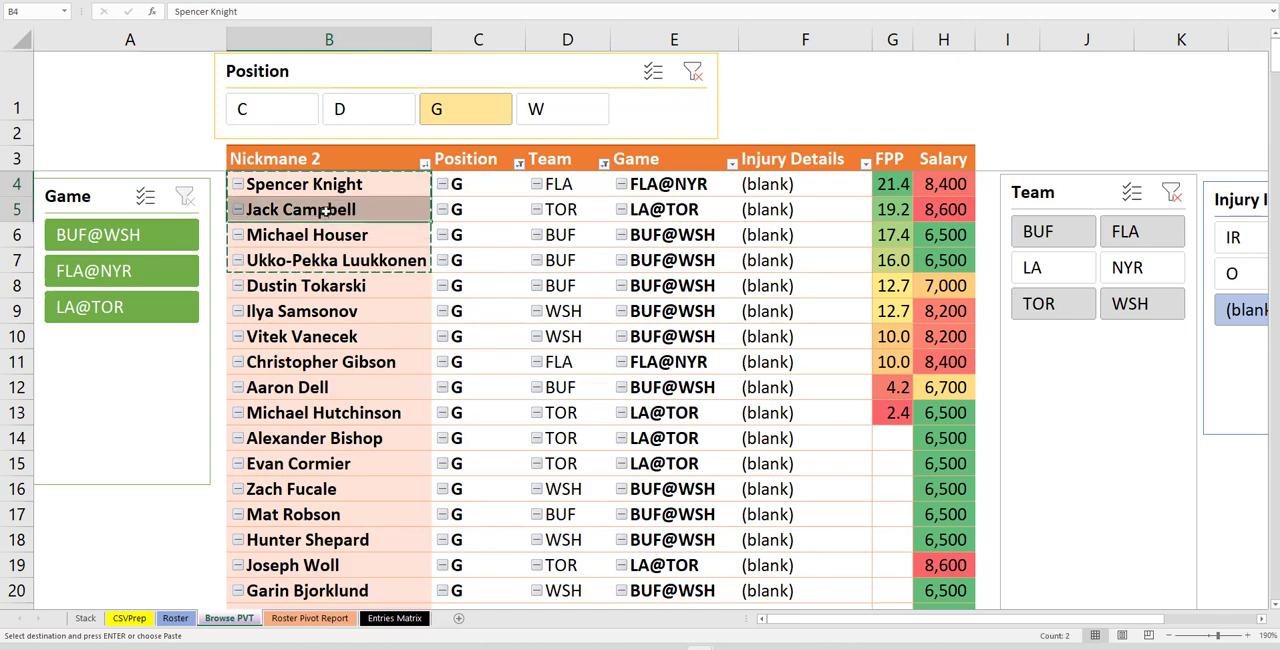
pyautogui.rightClick(325, 212)
pyautogui.click(345, 222)
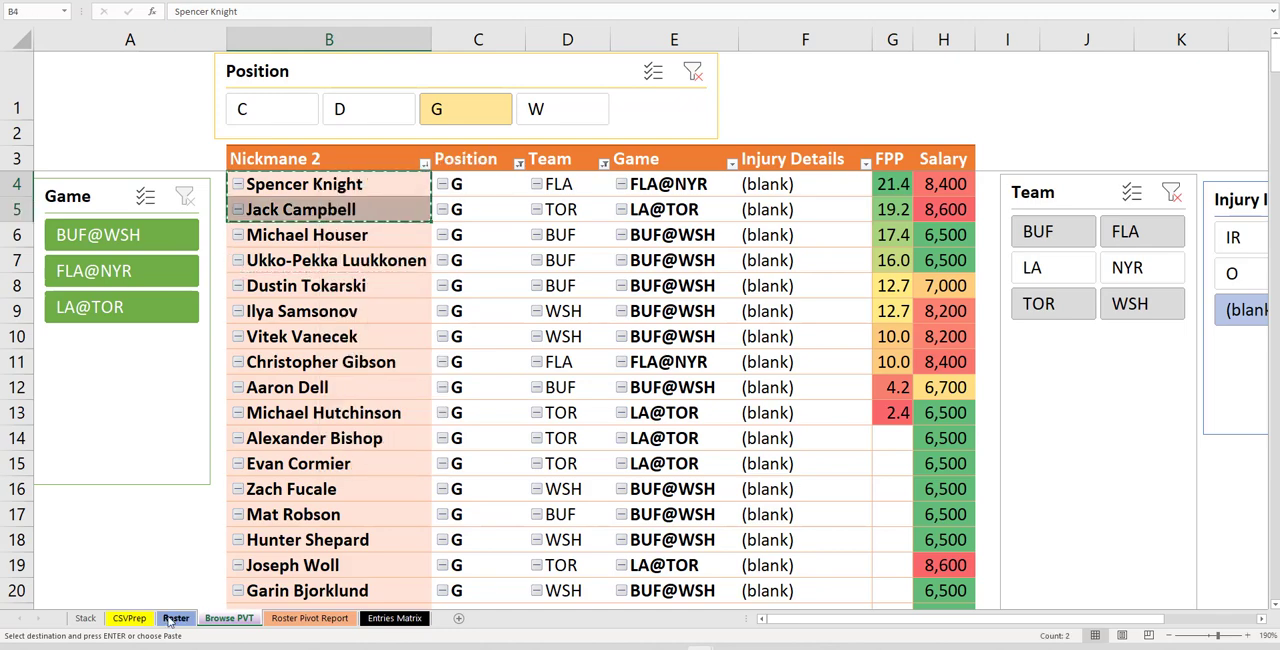
# Paste the two goalie names as values into Choose Name rows 19 and 20 on the Roster sheet
pyautogui.click(175, 618)
pyautogui.rightClick(420, 526)
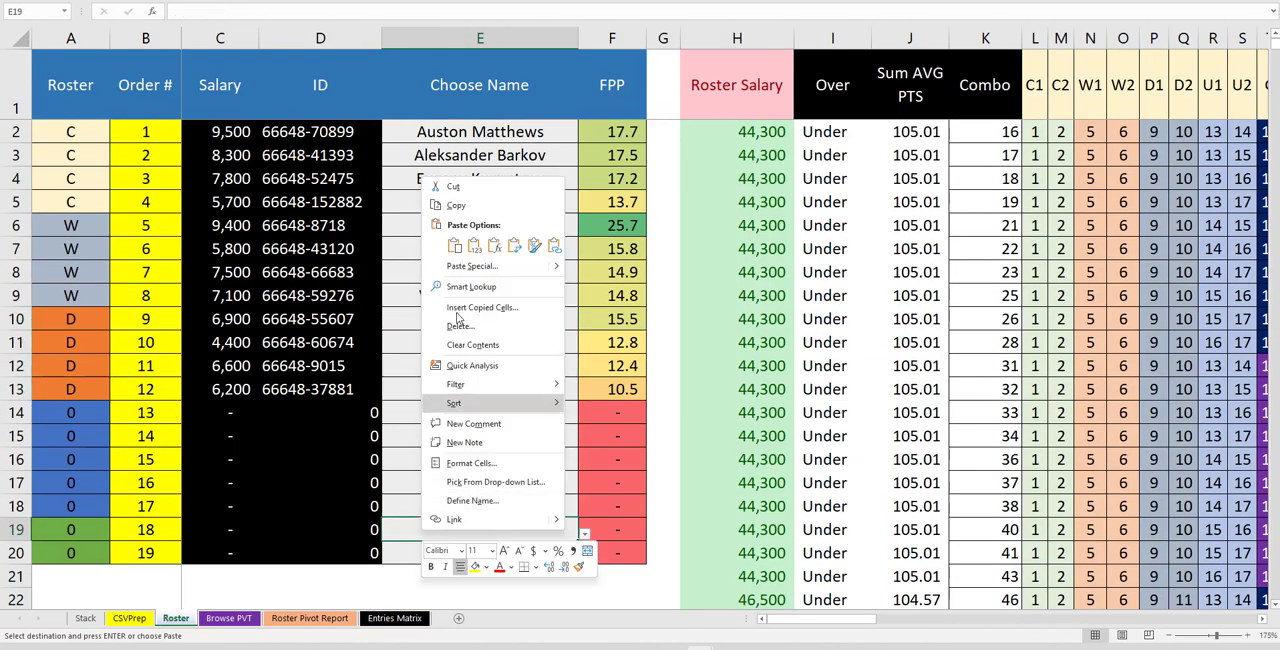
pyautogui.click(474, 247)
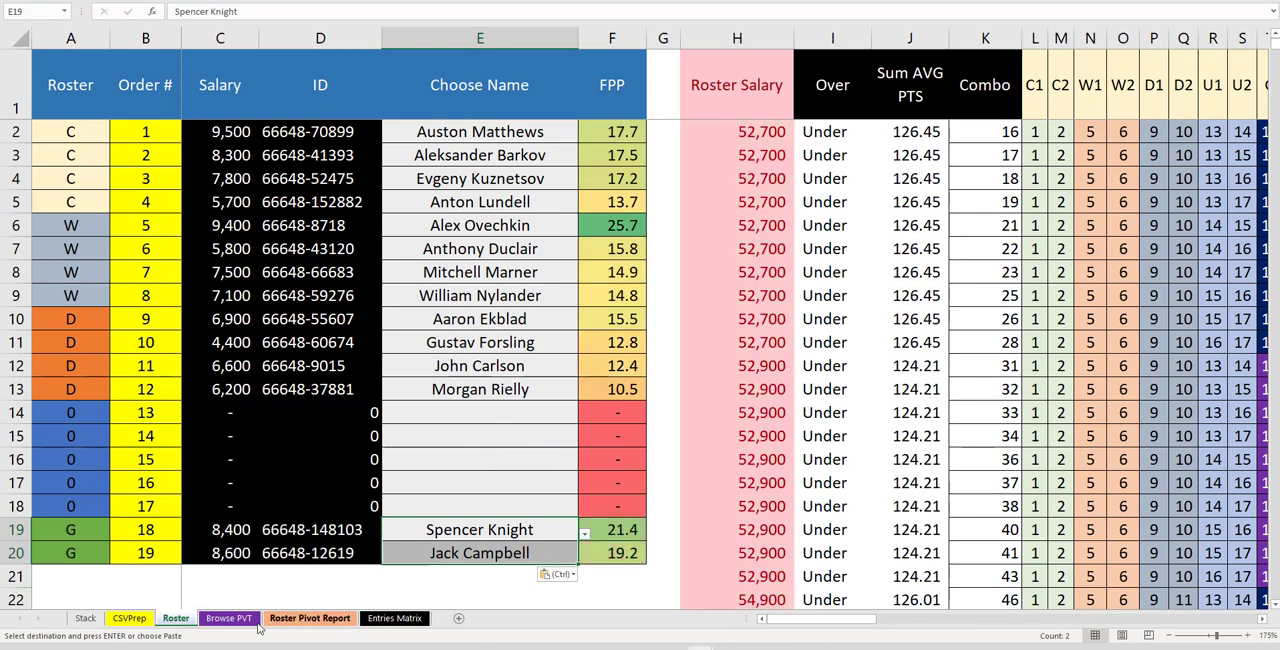
# Switch to the NHL-11-7 workbook and examine the Goalie % values of the Nov 8 starting goalies
pyautogui.moveTo(612, 648)
pyautogui.click(712, 613)
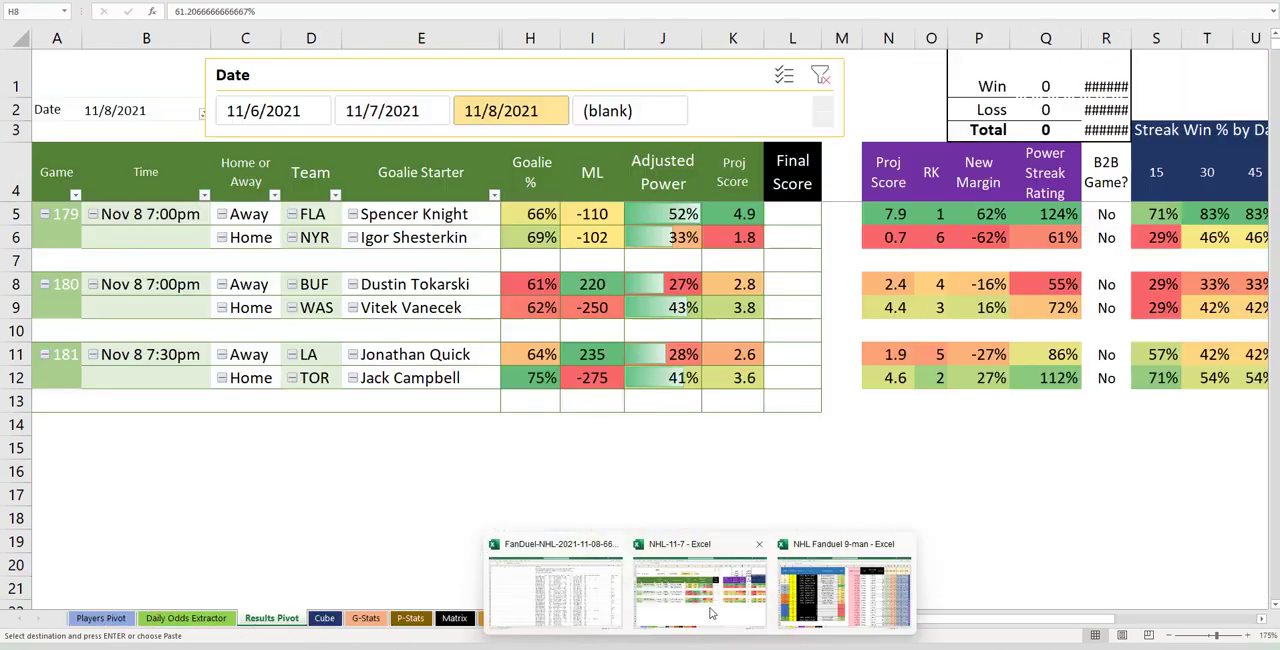
pyautogui.moveTo(540, 284); pyautogui.dragTo(540, 307)
pyautogui.click(540, 380)
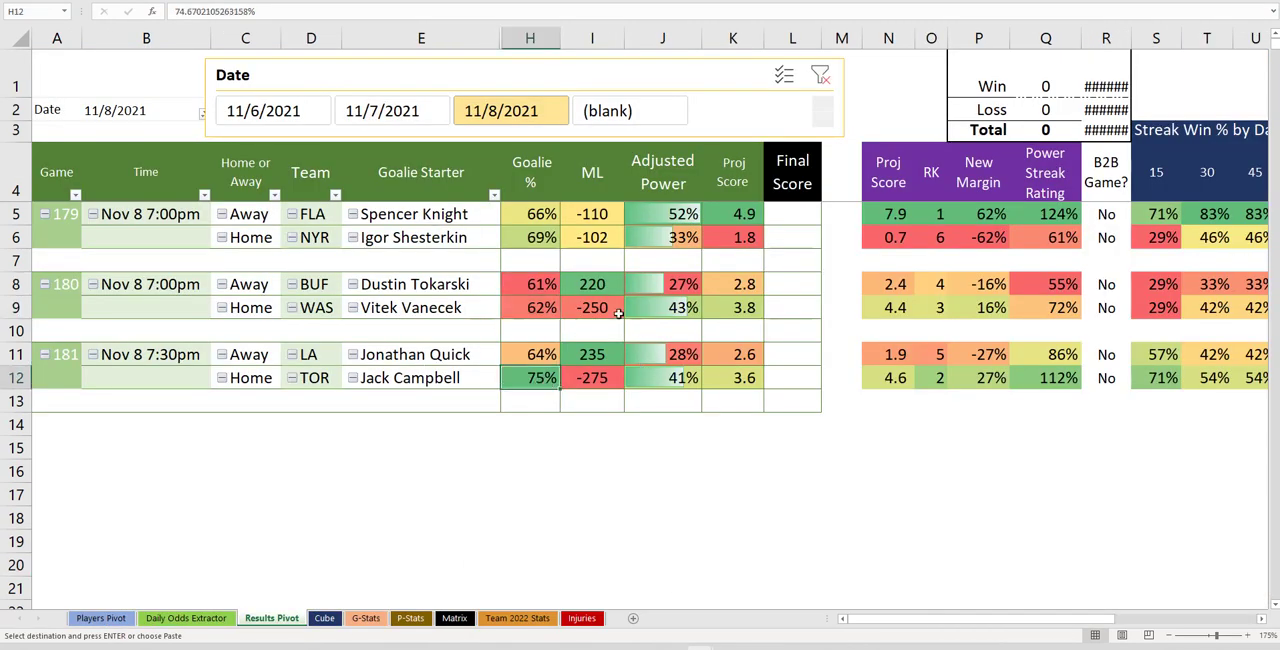
pyautogui.click(535, 240)
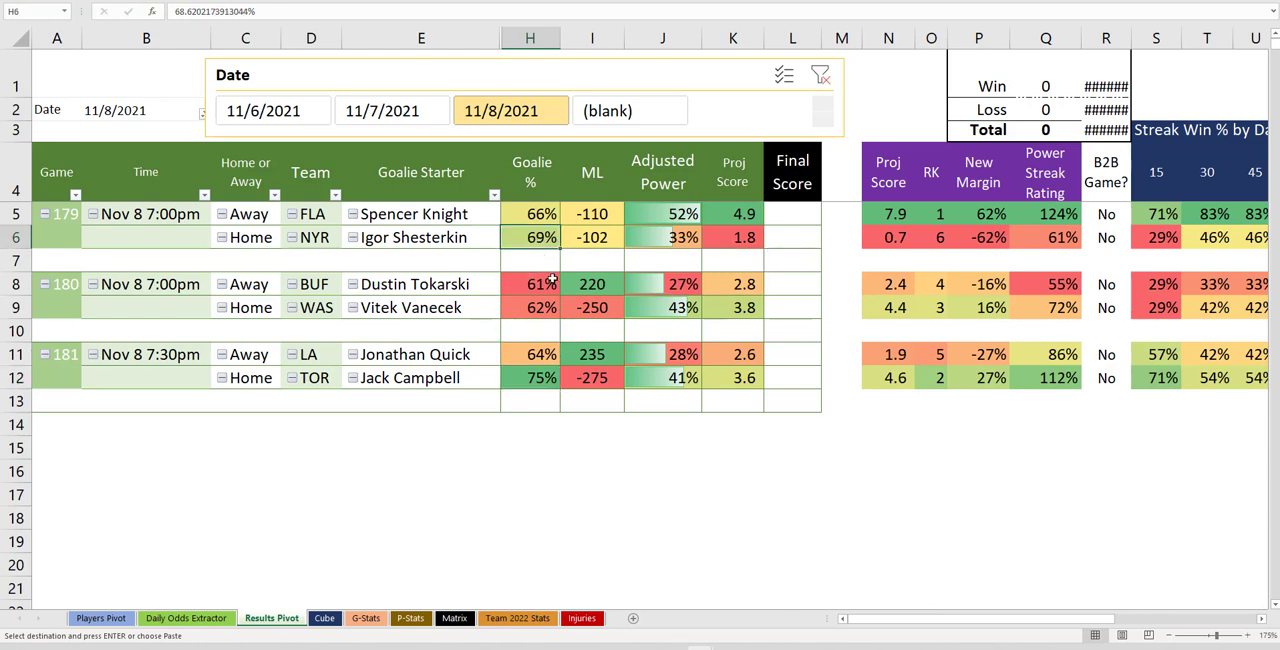
pyautogui.click(555, 377)
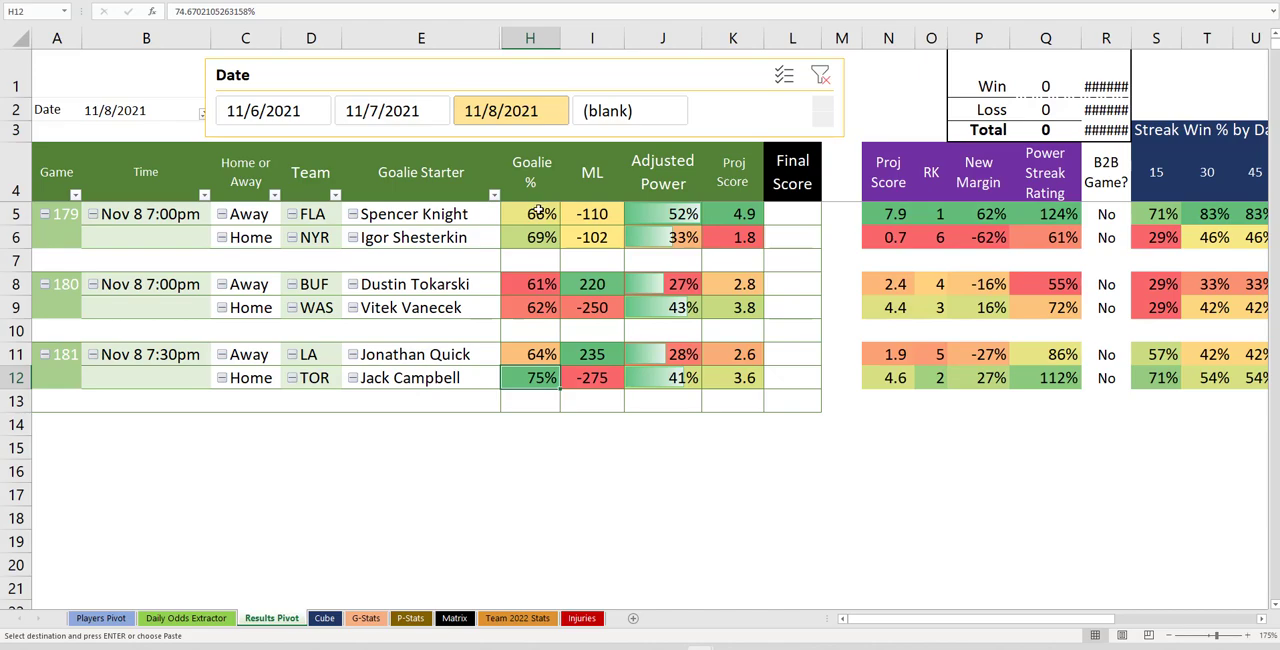
pyautogui.click(538, 212)
pyautogui.click(527, 400)
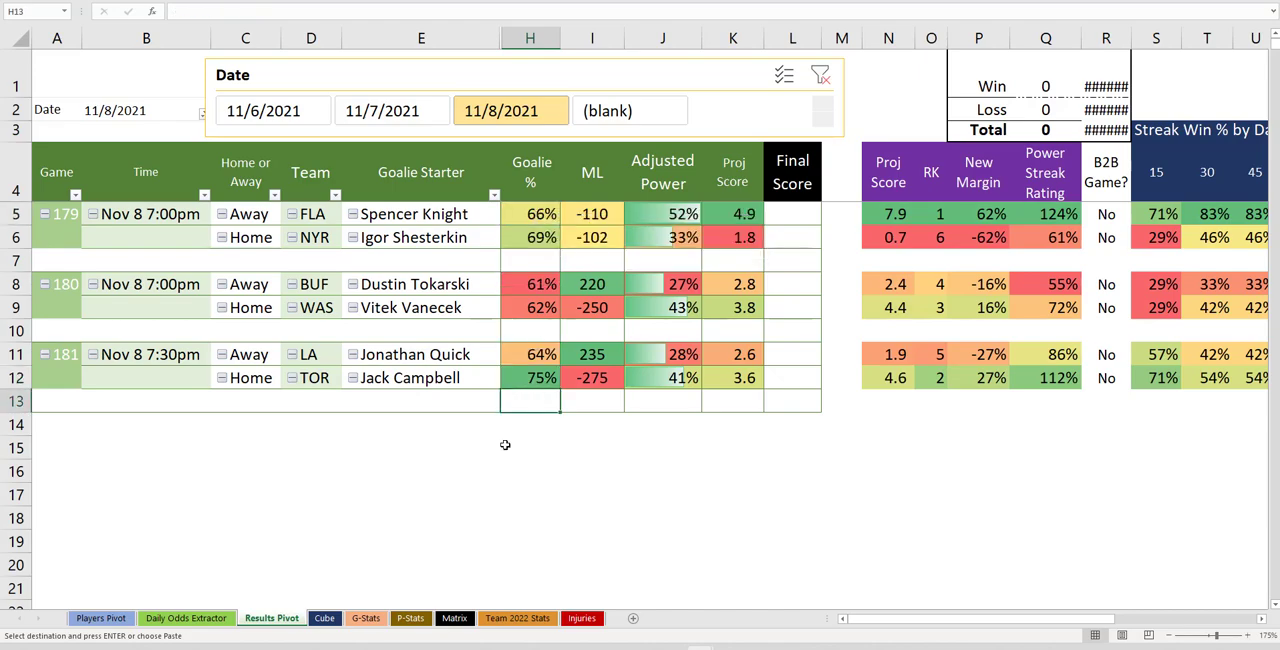
# Return to the lineup workbook and filter the Browse PVT pivot to the C, D and W positions
pyautogui.moveTo(722, 597)
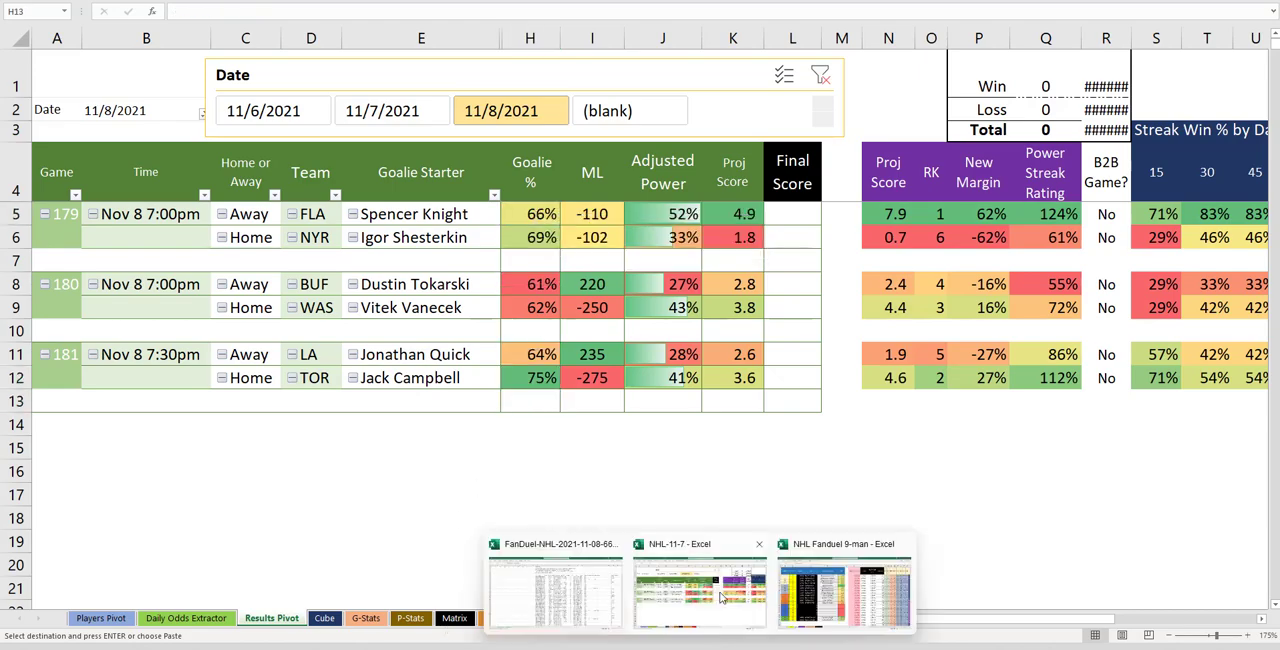
pyautogui.click(782, 597)
pyautogui.hotkey('ctrl', 'v')
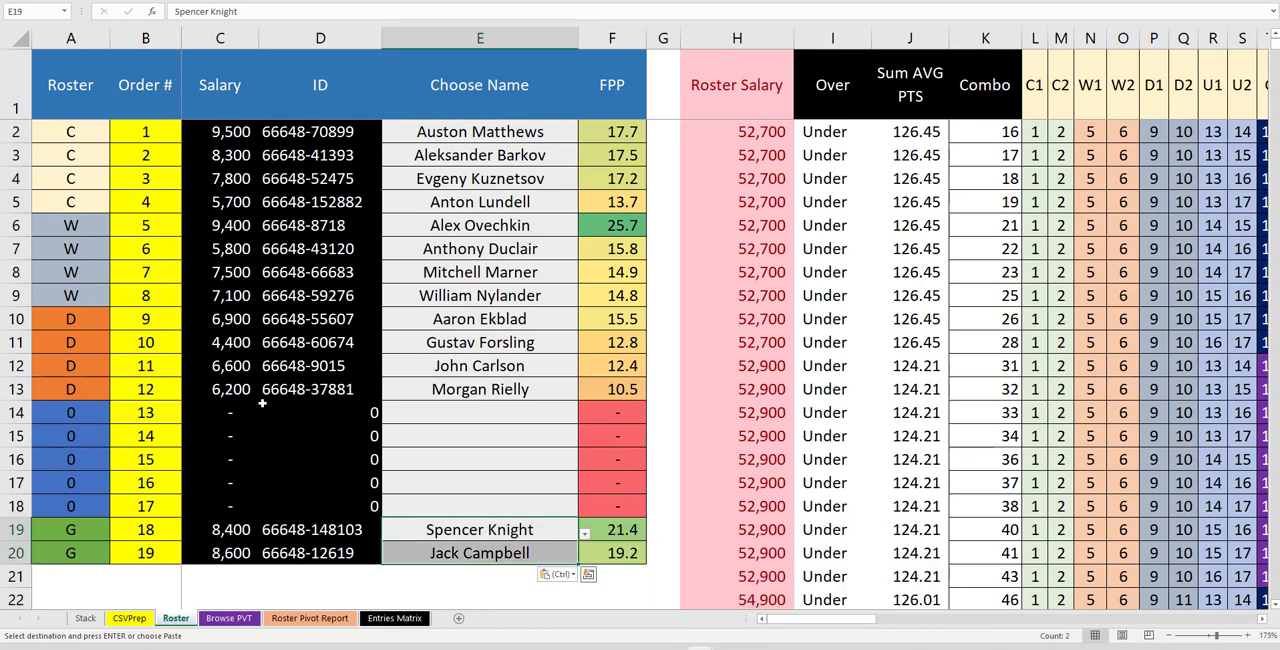
pyautogui.click(229, 618)
pyautogui.click(275, 110)
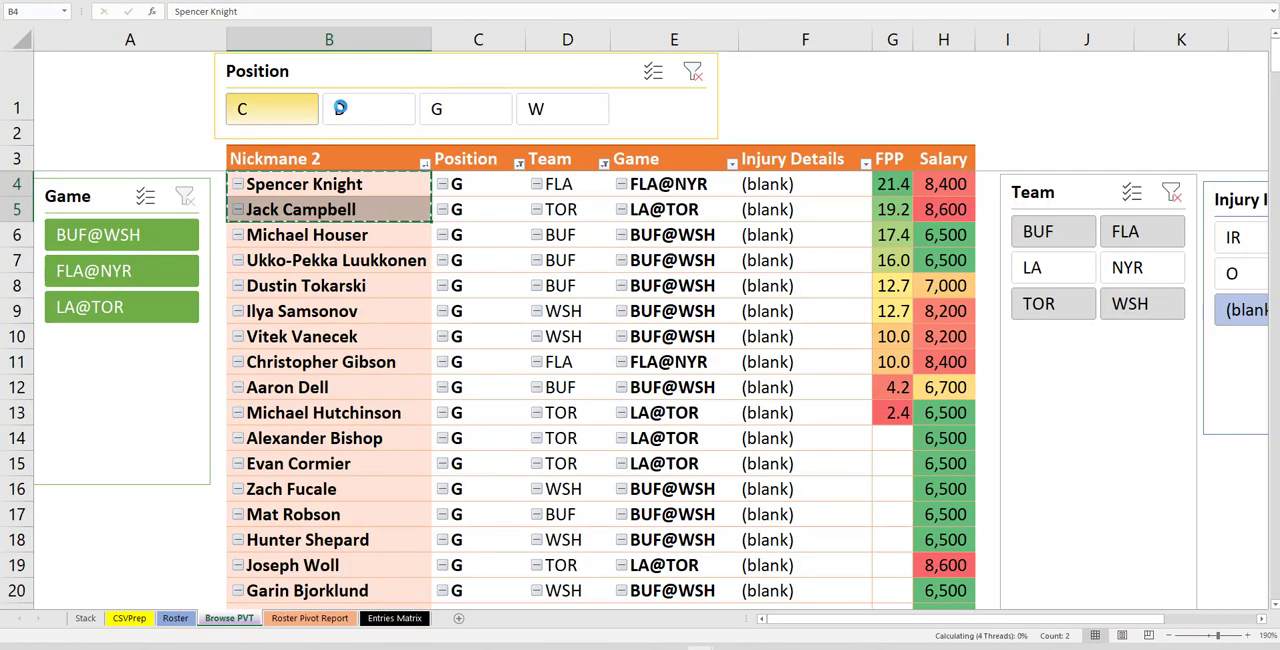
pyautogui.keyDown('ctrl'); pyautogui.click(365, 110); pyautogui.keyUp('ctrl')
pyautogui.keyDown('ctrl'); pyautogui.click(545, 110); pyautogui.keyUp('ctrl')
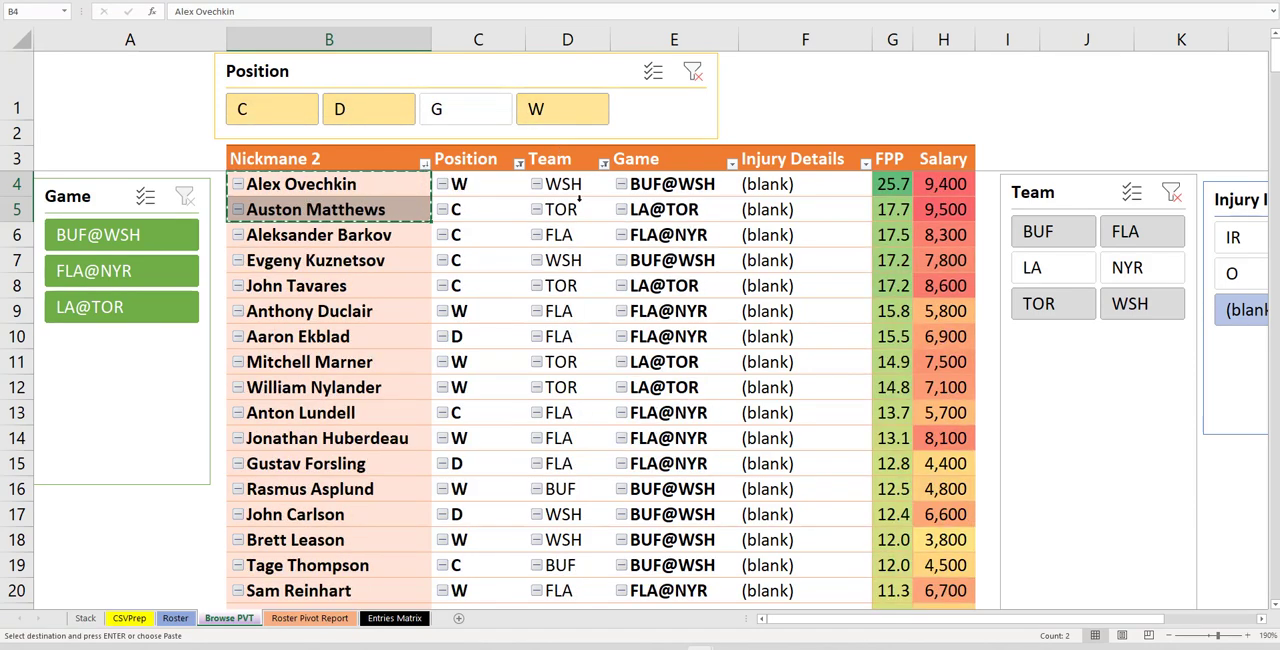
# Copy John Tavares and Jonathan Huberdeau from the filtered player pivot
pyautogui.click(780, 117)
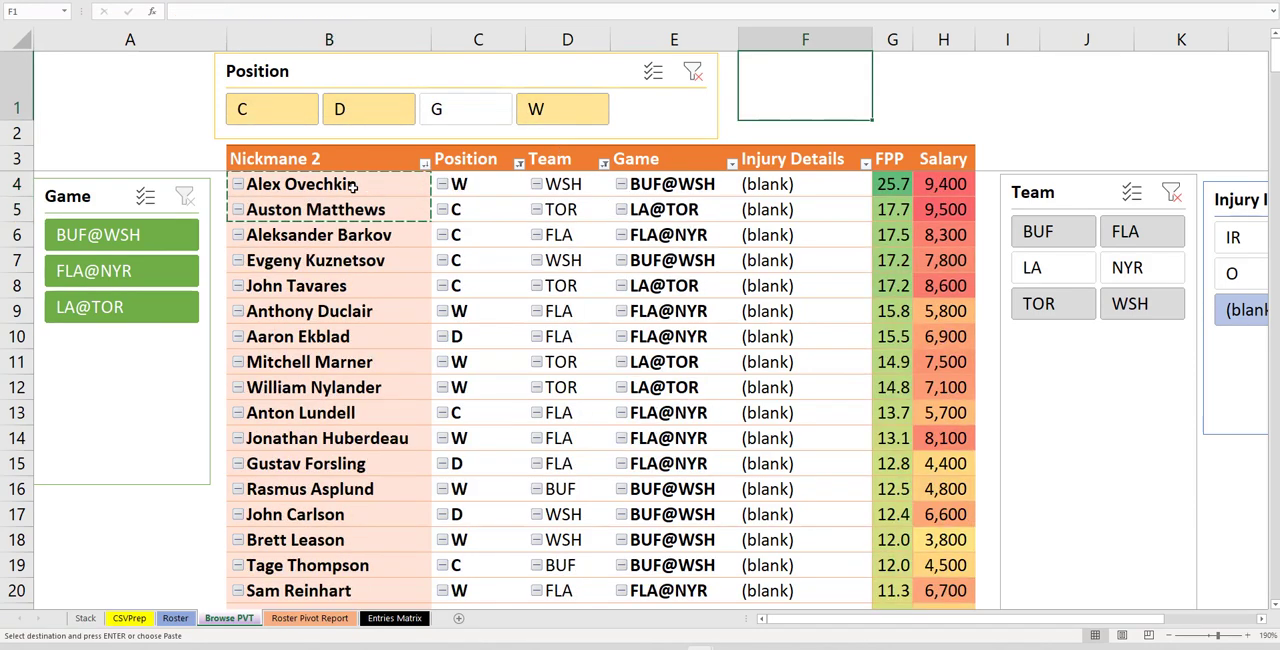
pyautogui.moveTo(353, 187); pyautogui.dragTo(345, 286)
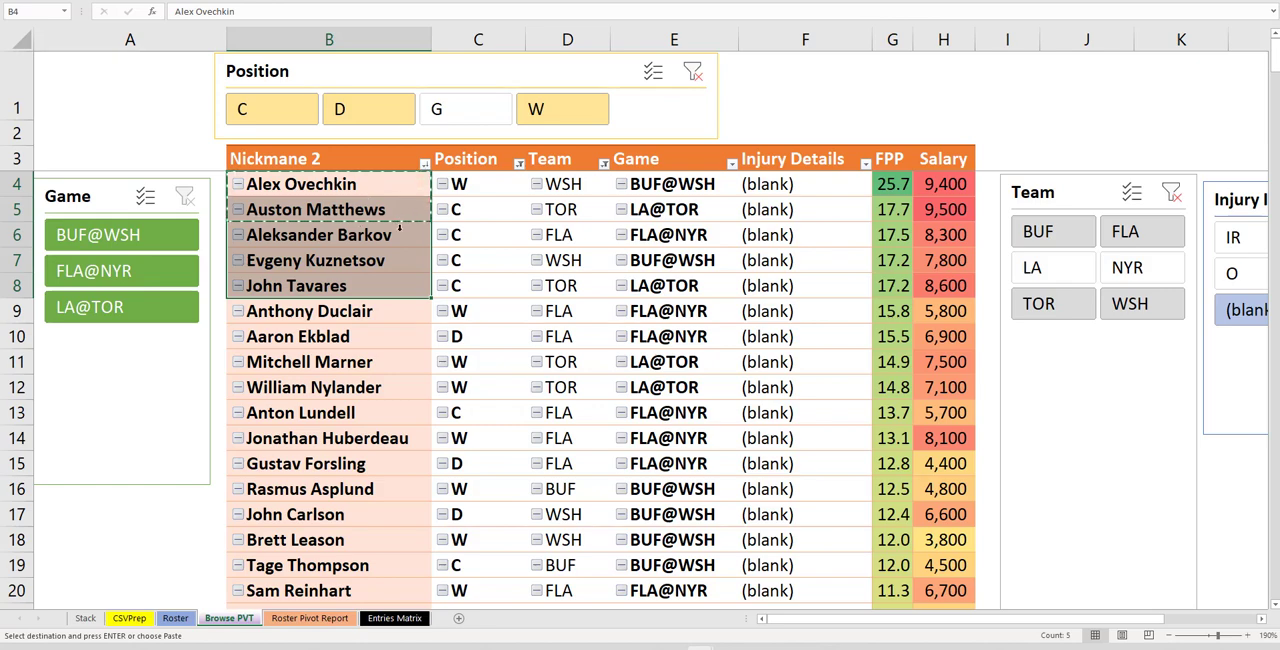
pyautogui.click(175, 618)
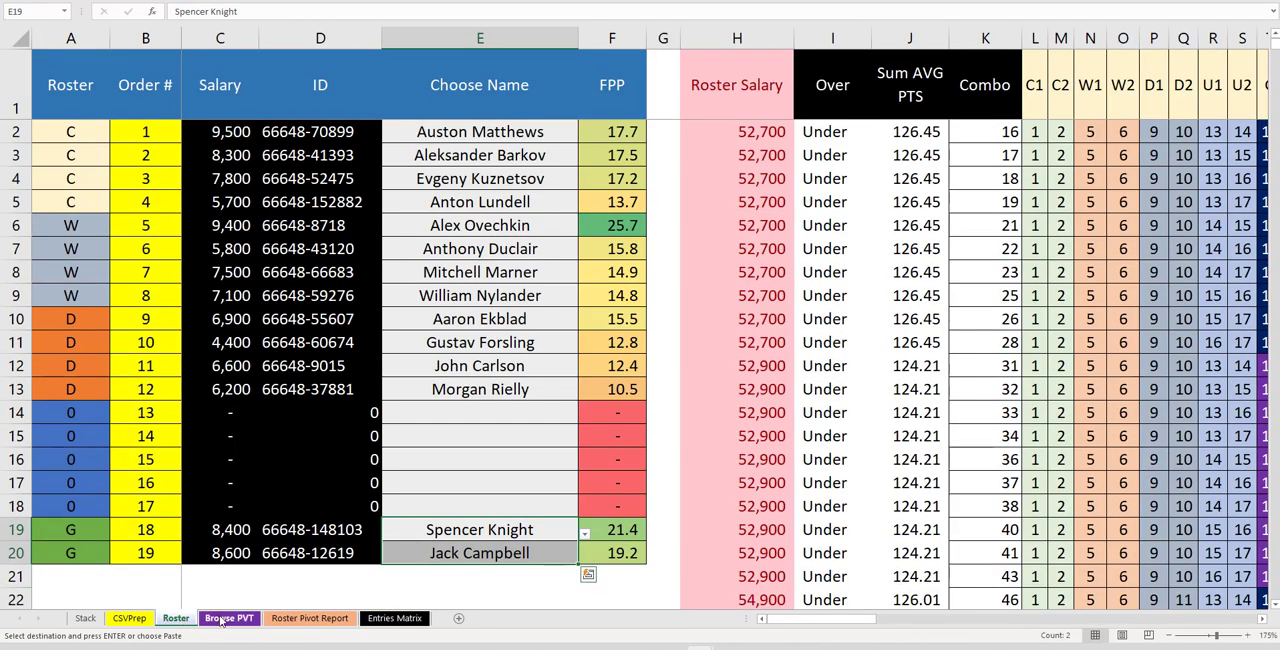
pyautogui.click(220, 619)
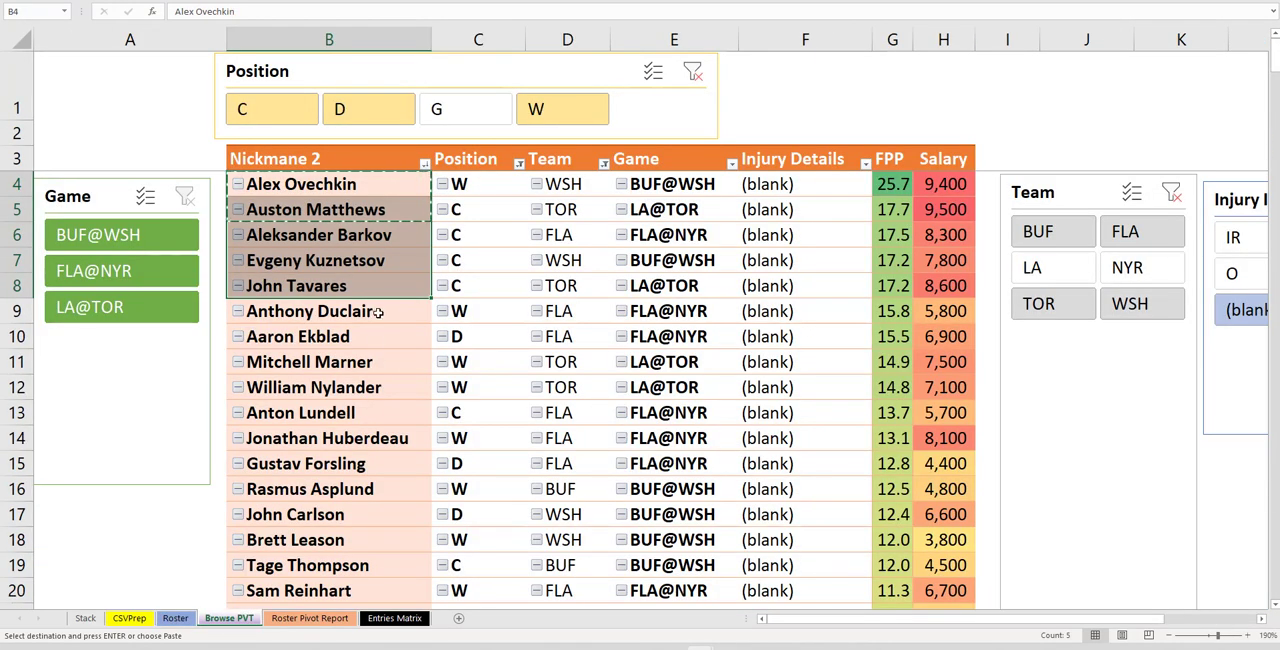
pyautogui.click(326, 287)
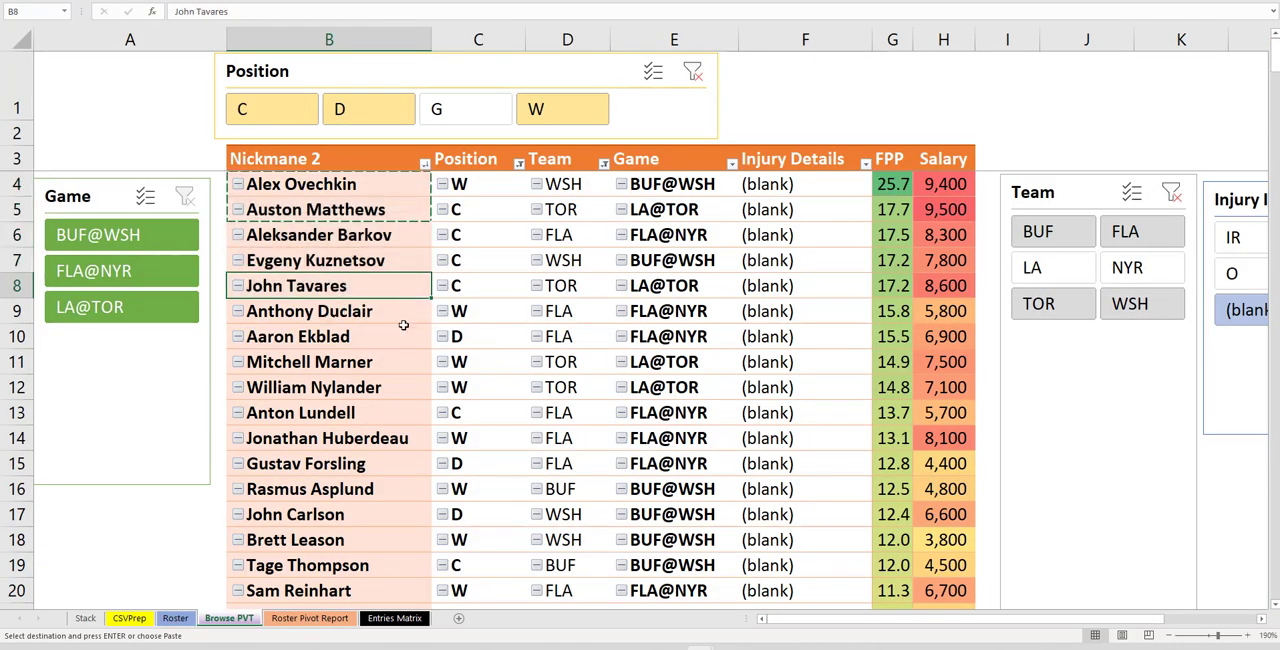
pyautogui.keyDown('ctrl'); pyautogui.click(343, 441); pyautogui.keyUp('ctrl')
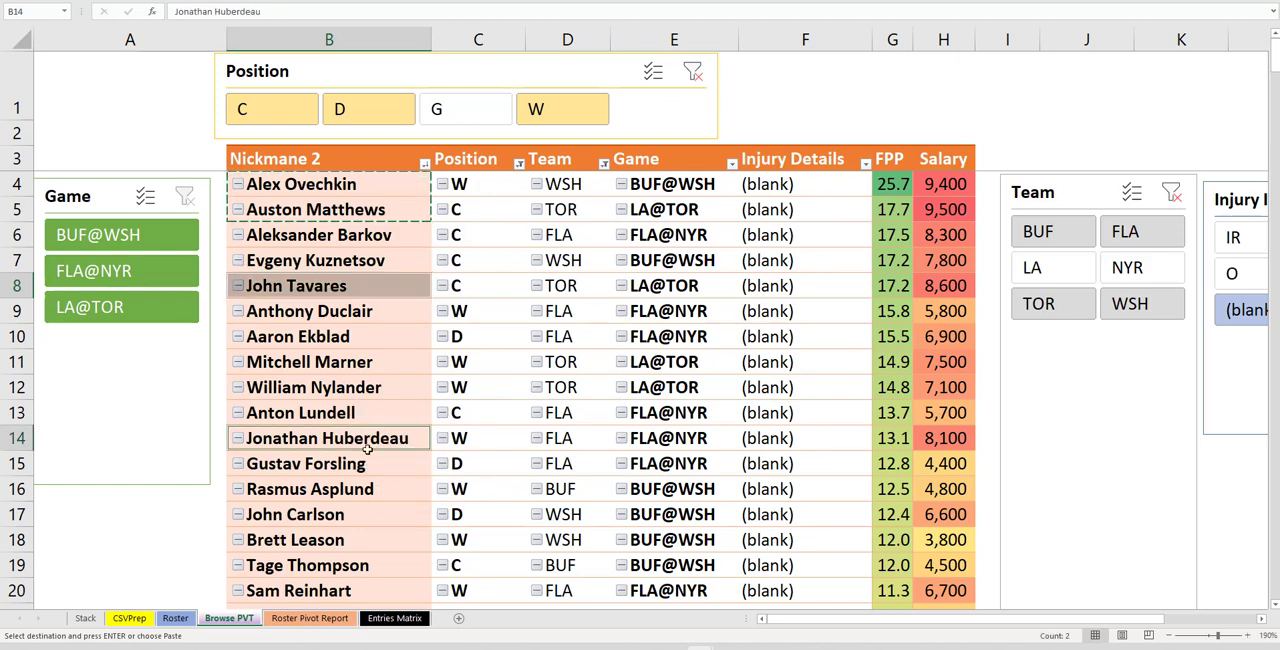
pyautogui.rightClick(347, 437)
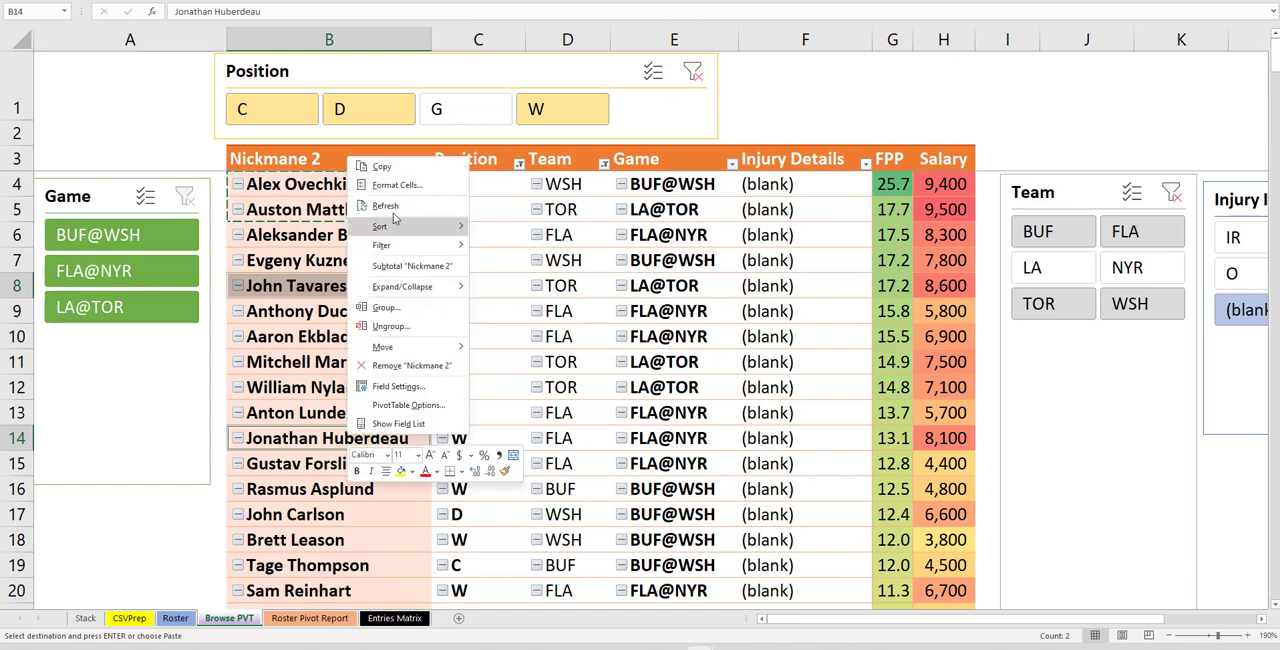
pyautogui.click(398, 168)
# Paste the two names as values into Choose Name rows 14 and 15 on the Roster sheet
pyautogui.click(175, 618)
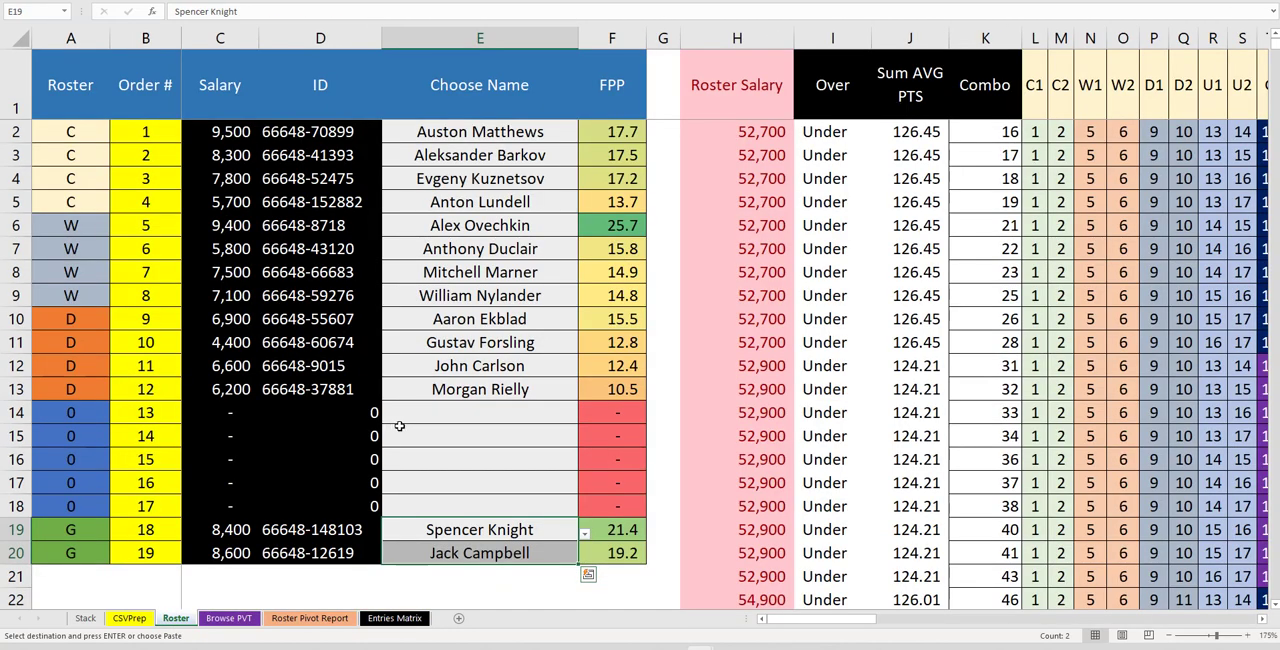
pyautogui.rightClick(455, 415)
pyautogui.click(505, 140)
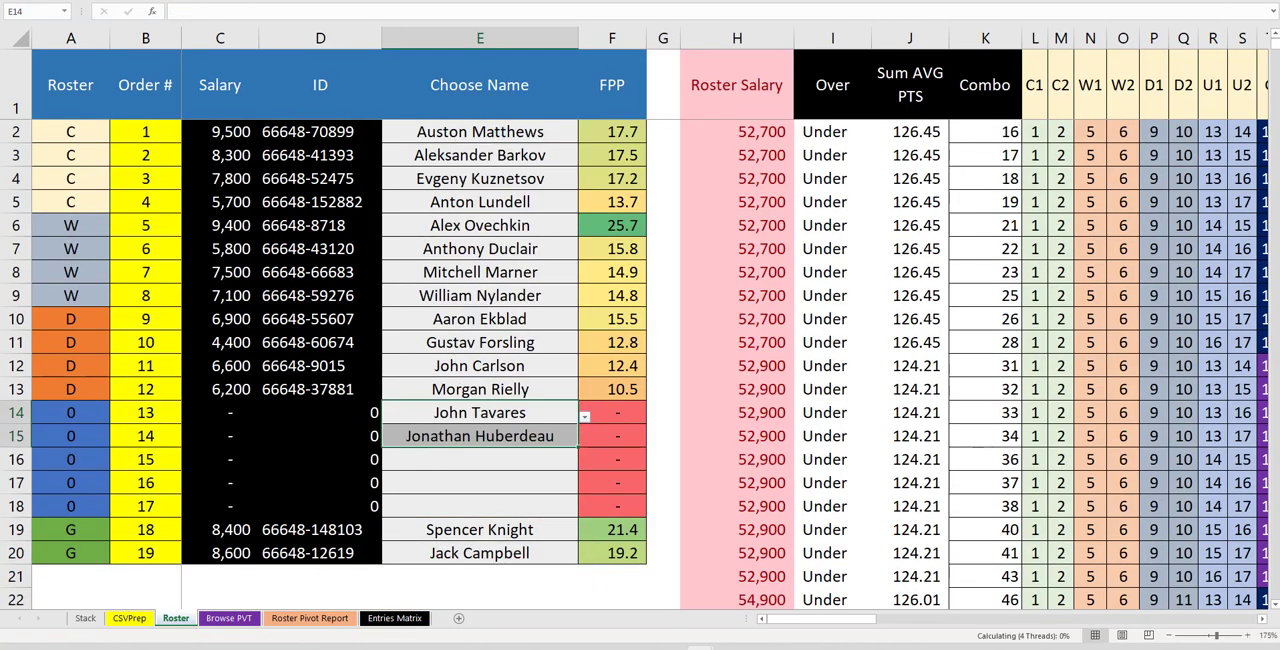
# Copy Alex Ovechkin, Auston Matthews and Aleksander Barkov and paste them as values into Choose Name rows 16 to 18
pyautogui.click(229, 618)
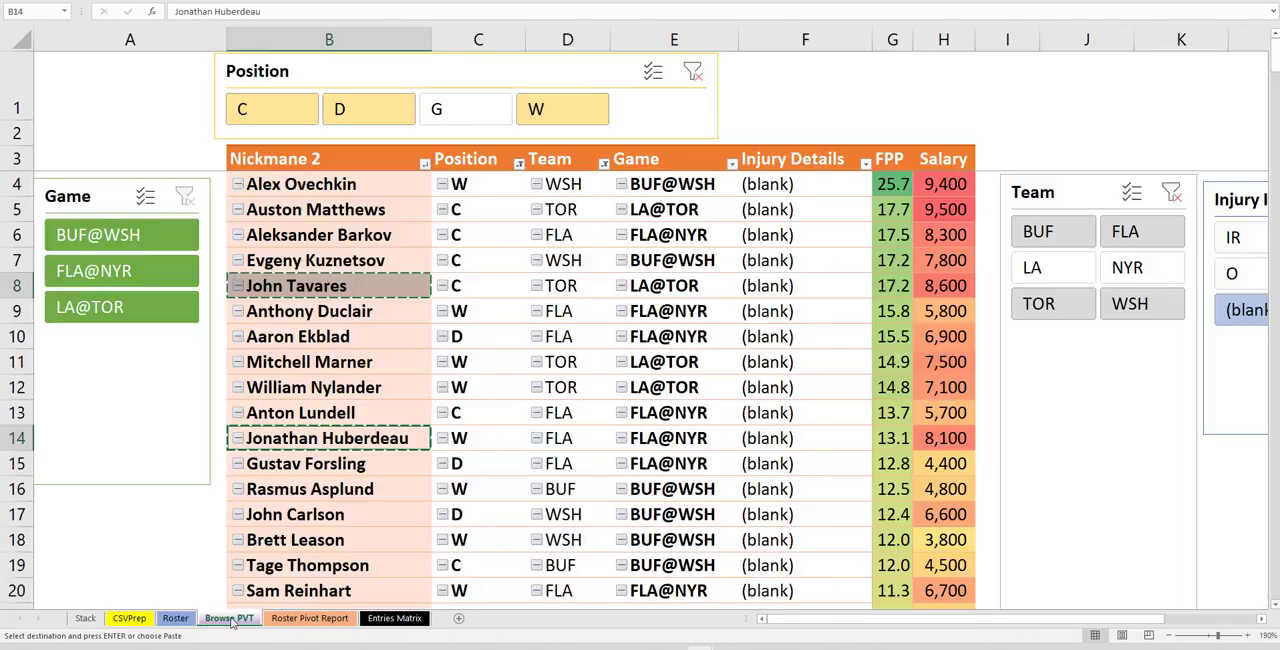
pyautogui.moveTo(345, 184); pyautogui.dragTo(345, 235)
pyautogui.rightClick(347, 213)
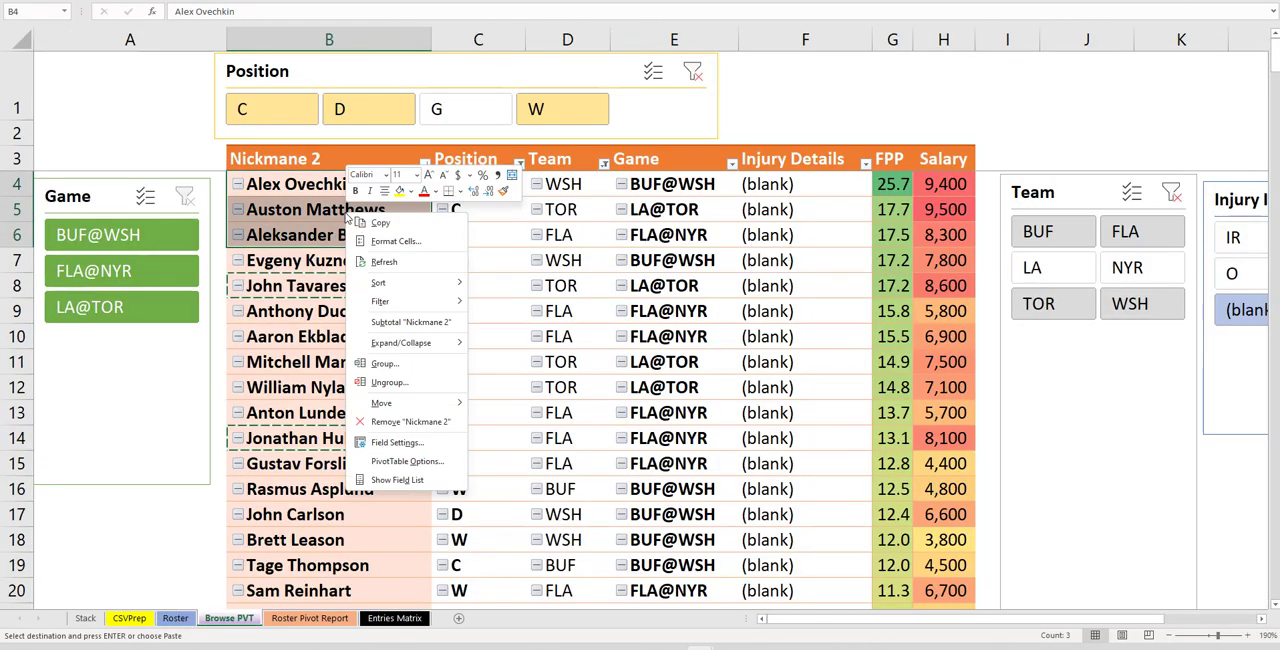
pyautogui.click(380, 224)
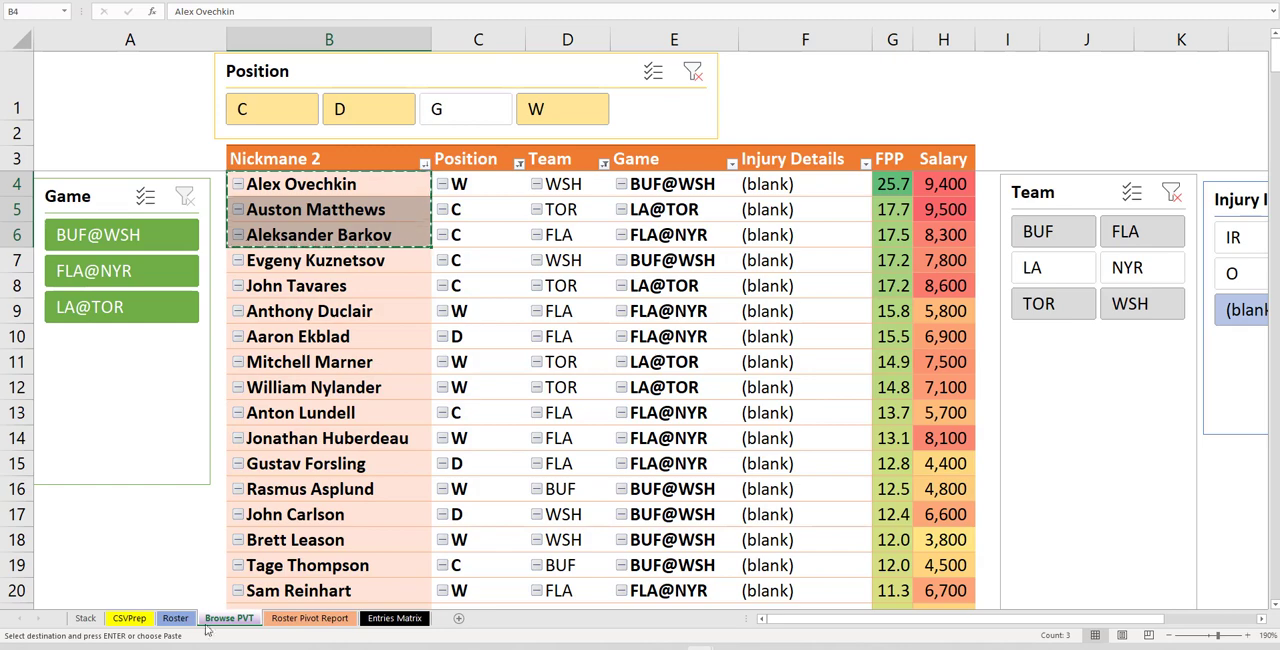
pyautogui.click(175, 618)
pyautogui.rightClick(446, 465)
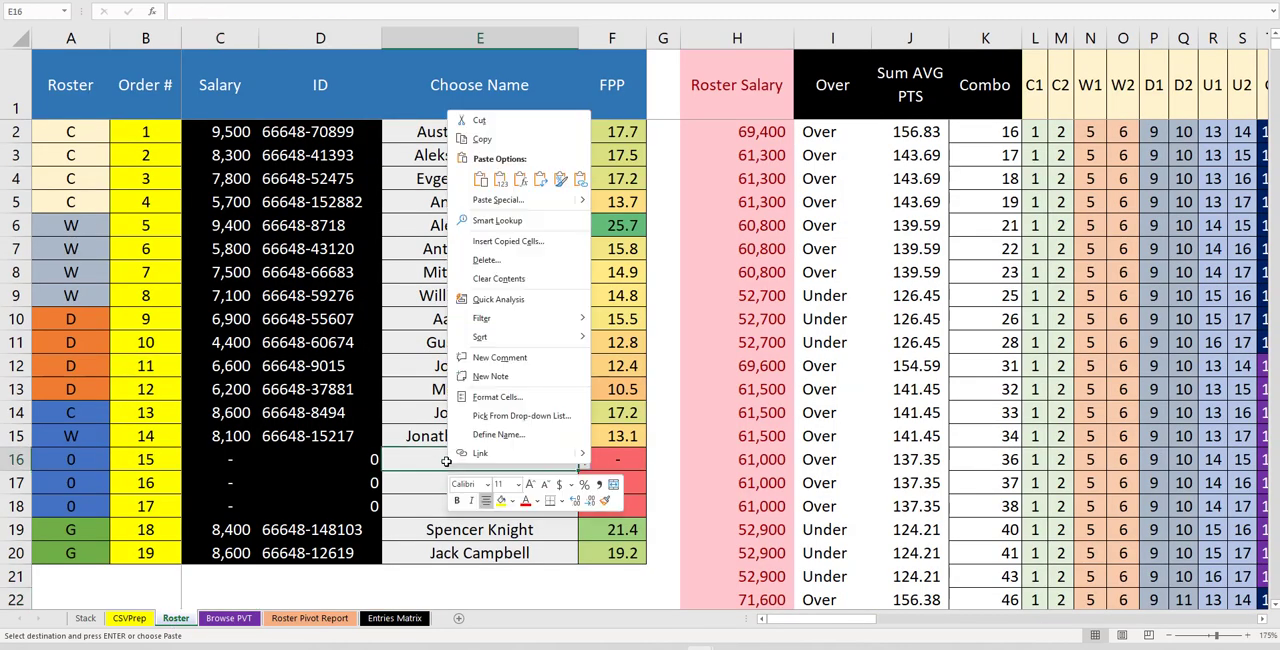
pyautogui.click(505, 185)
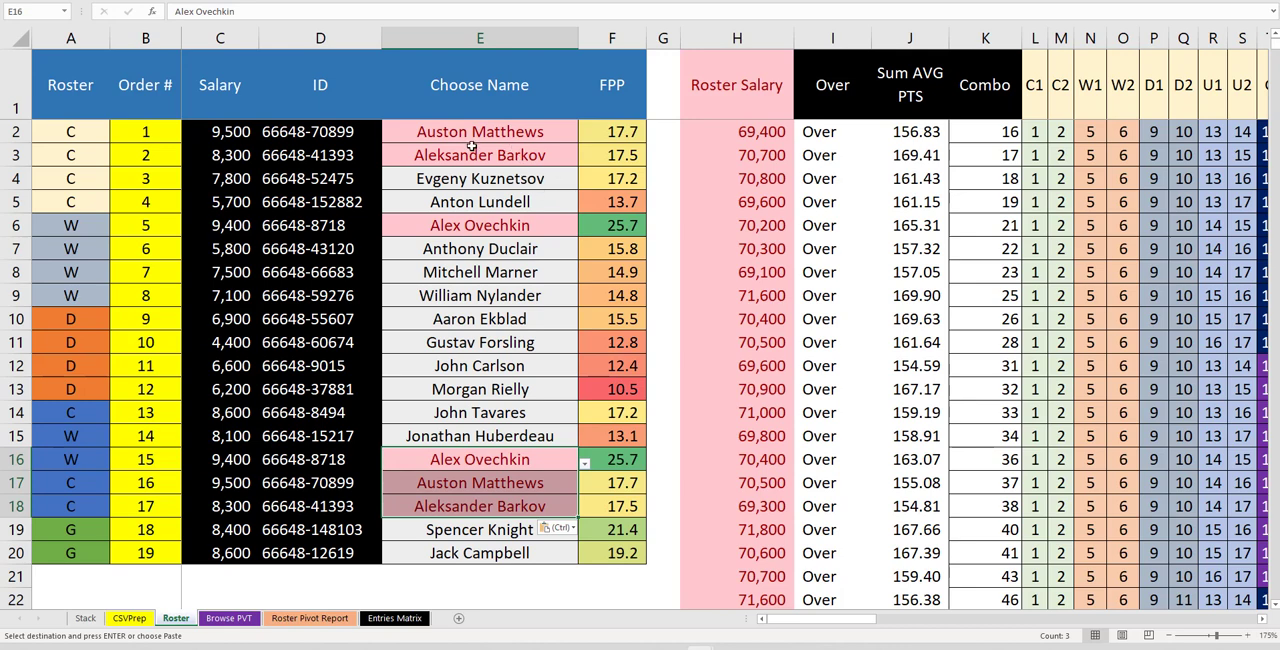
# Refresh the Roster Pivot Report pivot
pyautogui.moveTo(472, 147); pyautogui.dragTo(466, 205)
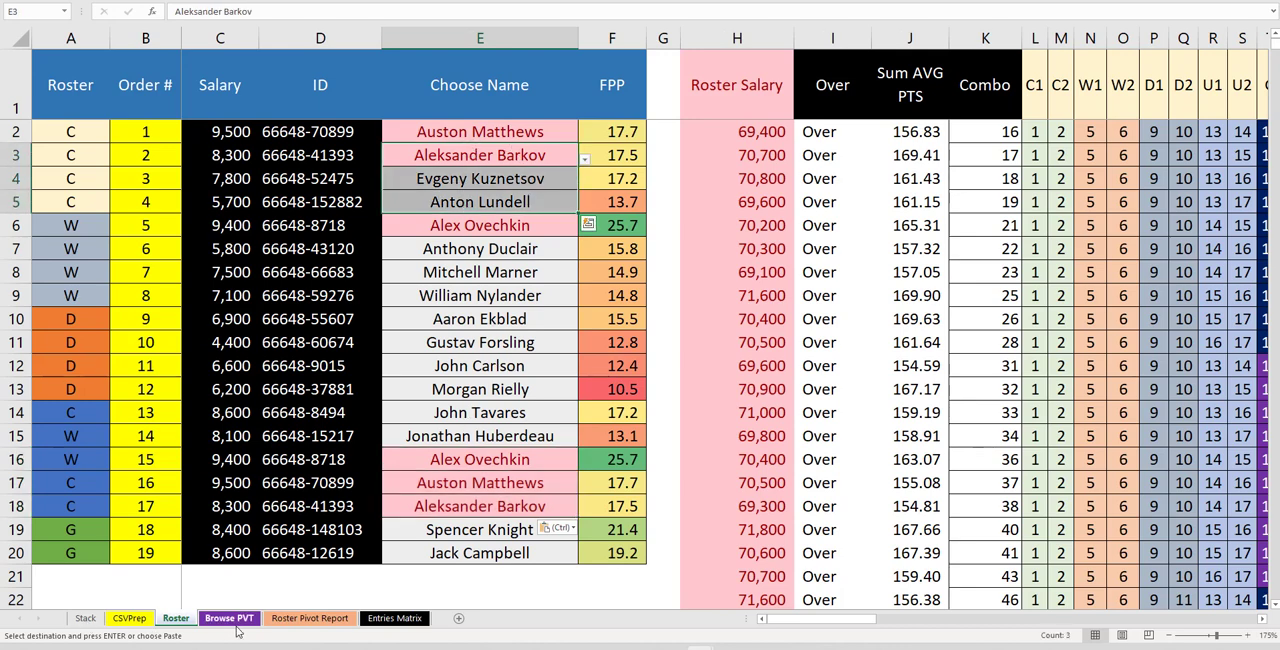
pyautogui.click(290, 619)
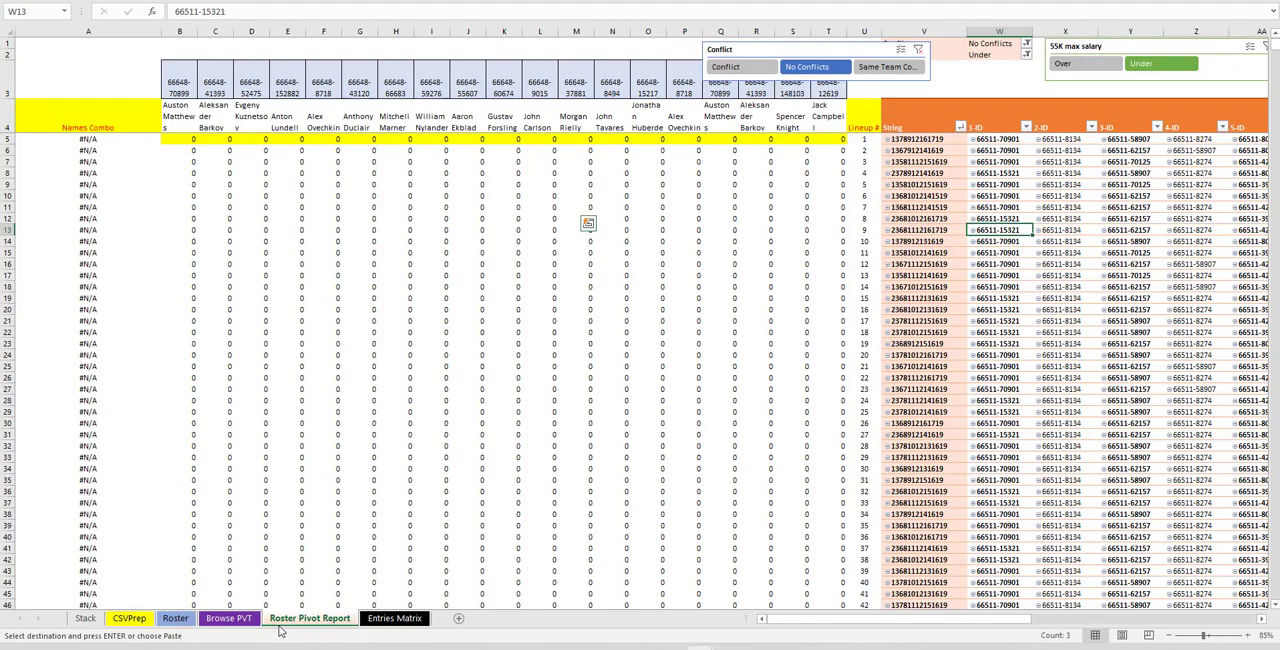
pyautogui.rightClick(1056, 184)
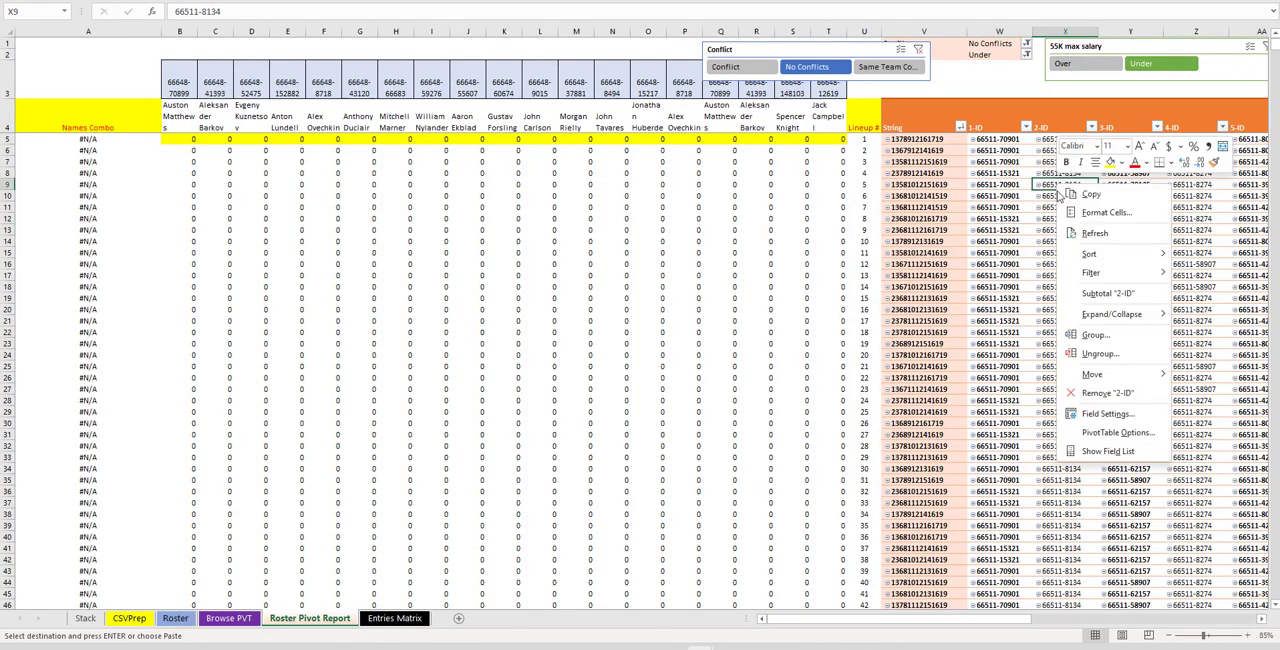
pyautogui.click(1106, 237)
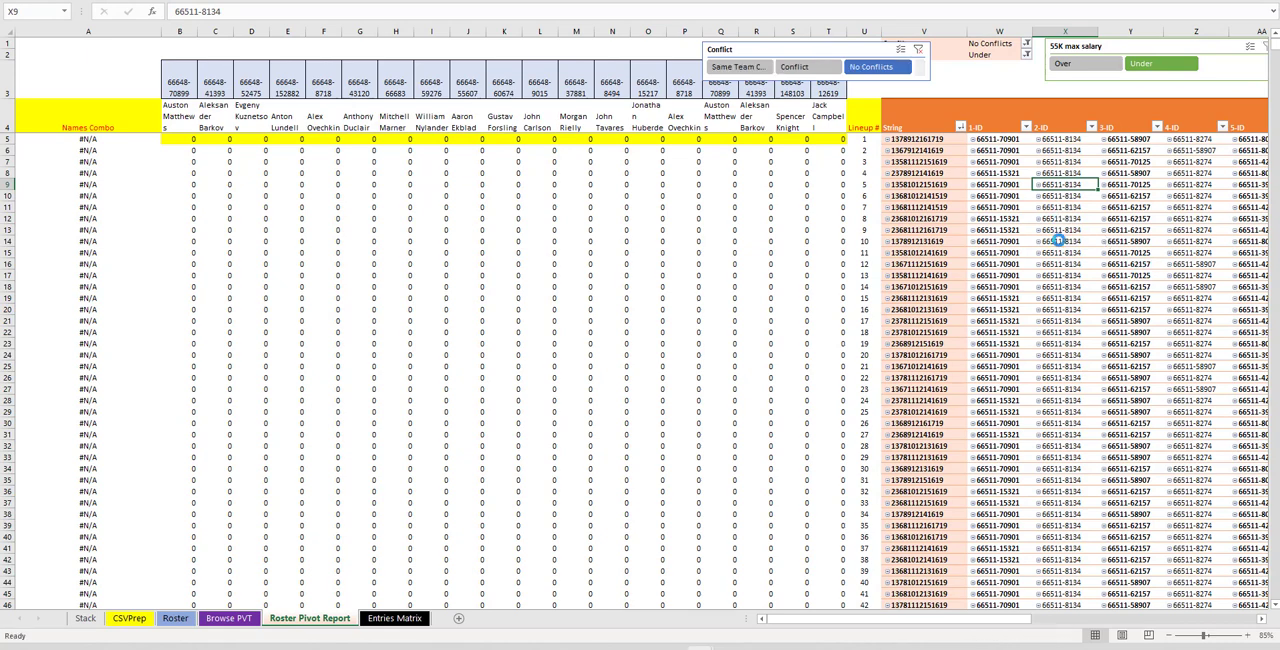
pyautogui.moveTo(803, 55)
pyautogui.mouseDown()
pyautogui.moveTo(895, 56)
pyautogui.moveTo(797, 51)
pyautogui.mouseUp()
pyautogui.moveTo(1108, 56); pyautogui.dragTo(904, 228)
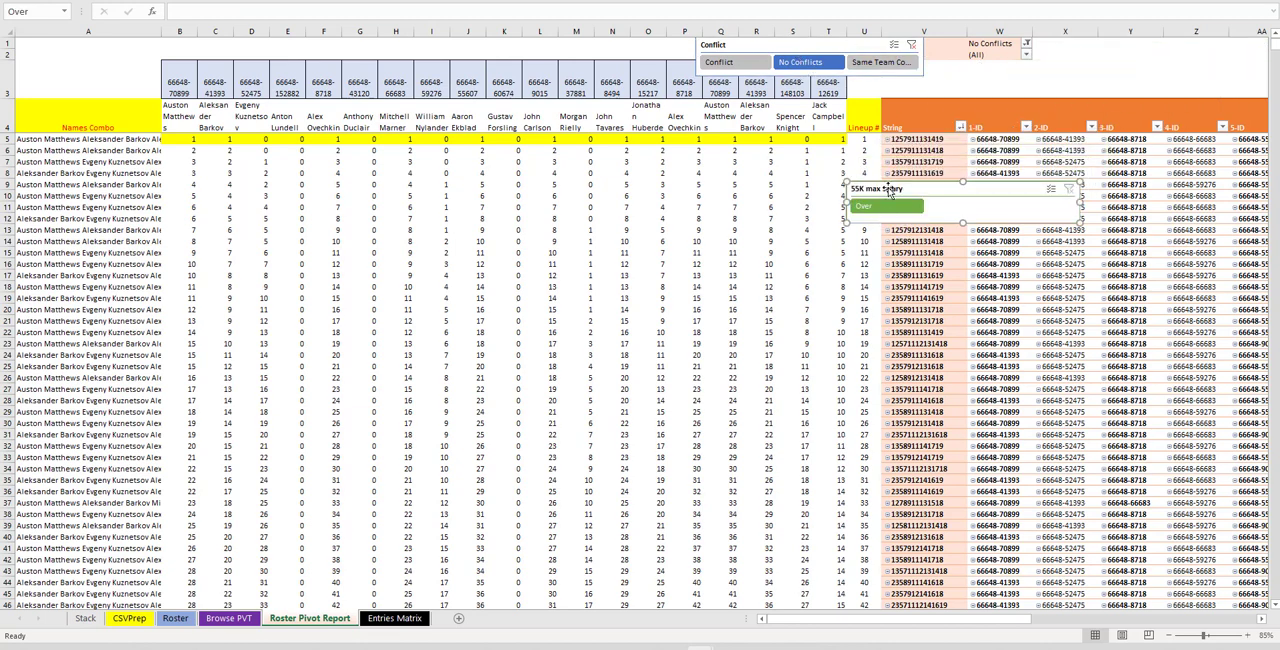
pyautogui.moveTo(888, 191); pyautogui.dragTo(1080, 55)
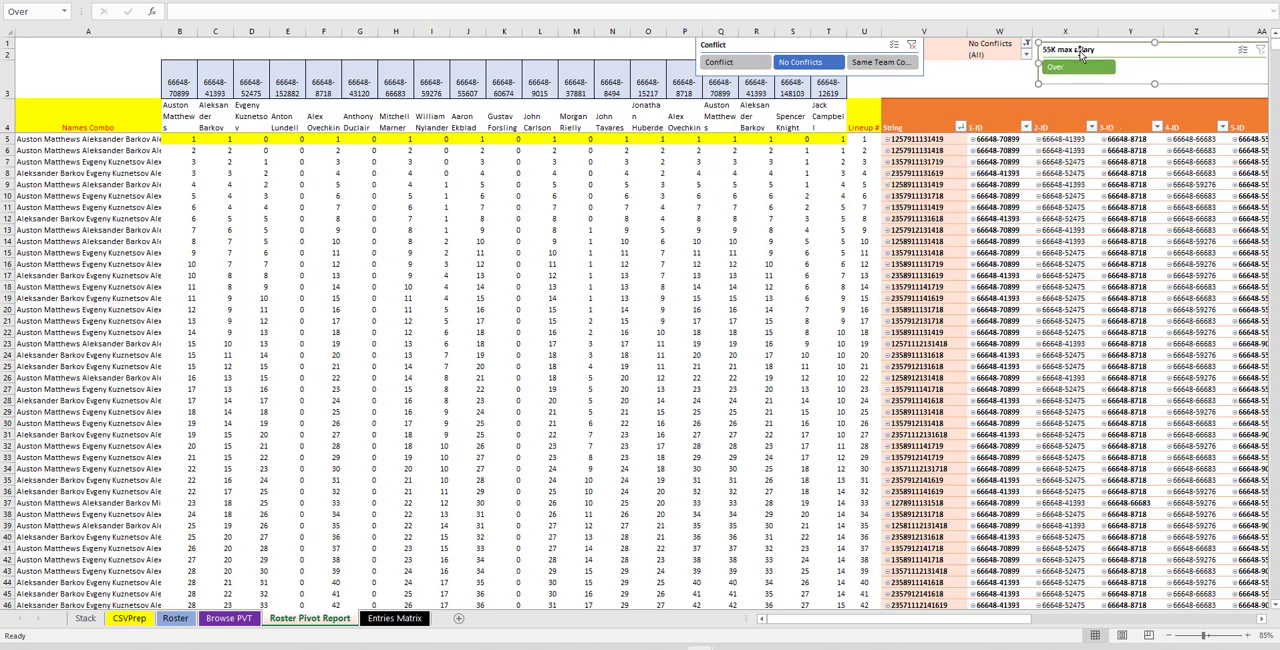
# Clear the Choose Name entries in rows 16 to 18 on the Roster sheet
pyautogui.click(176, 618)
pyautogui.moveTo(480, 459); pyautogui.dragTo(487, 498)
pyautogui.press('Delete')
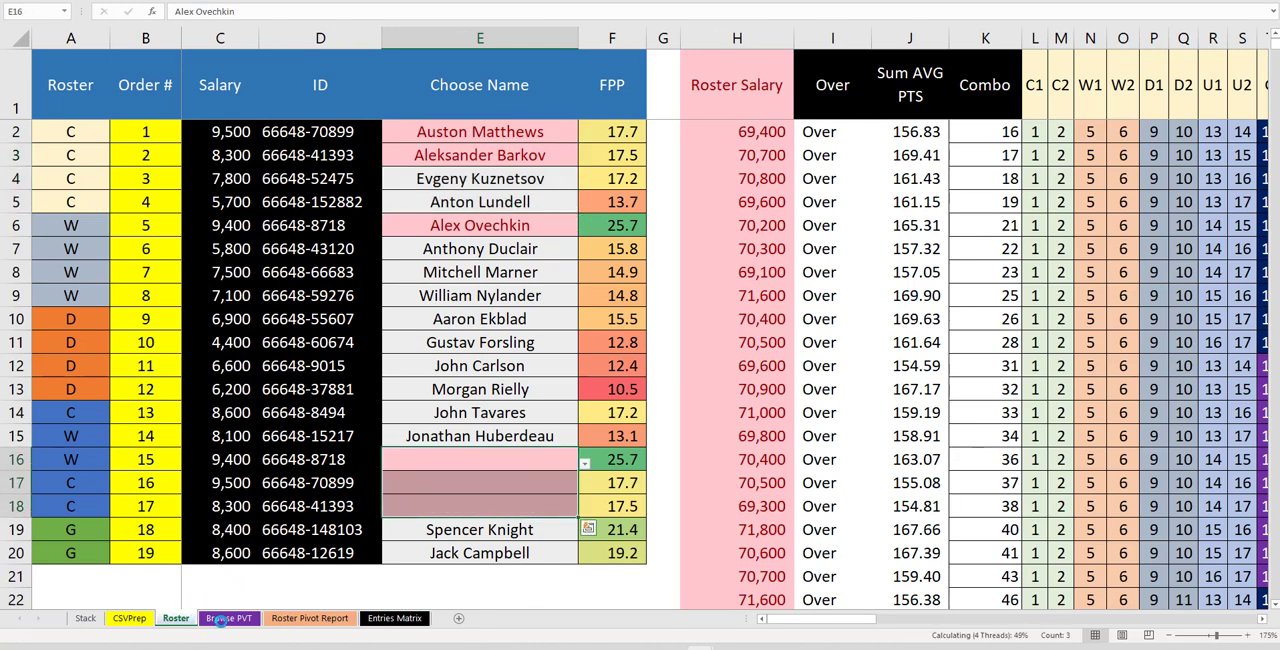
# Browse the player pivot by salary and copy Sean Malone
pyautogui.click(220, 619)
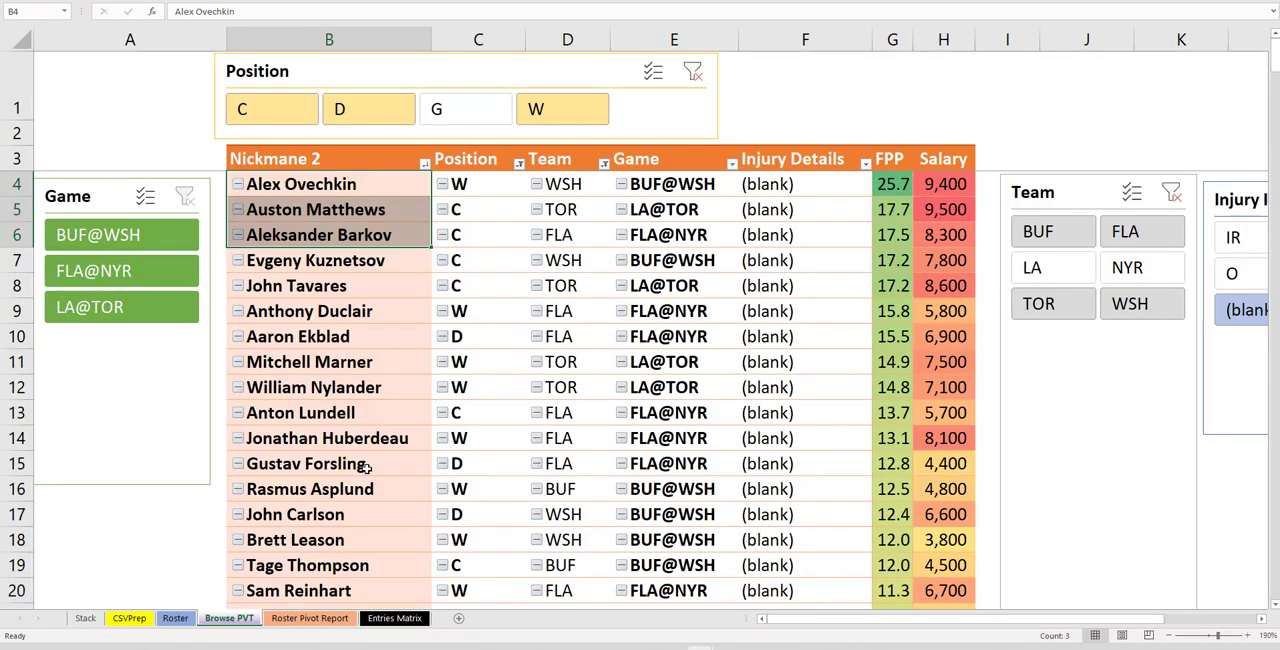
pyautogui.click(941, 39)
pyautogui.scroll(-1, 940, 320)
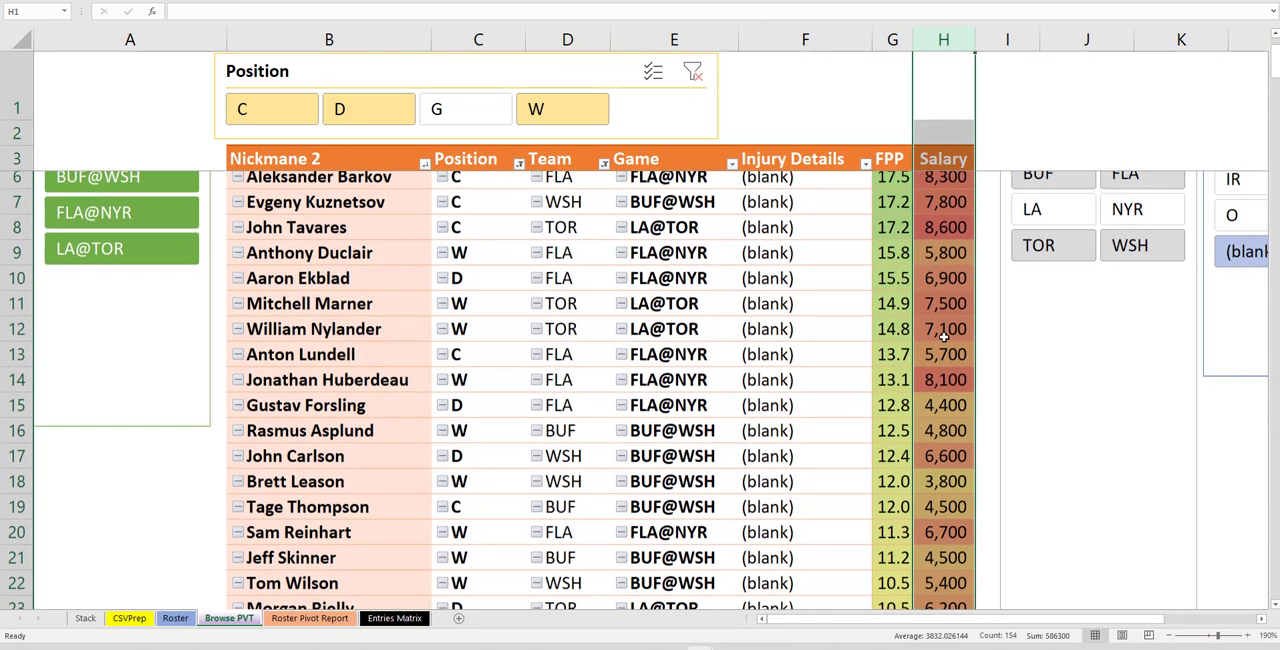
pyautogui.click(955, 398)
pyautogui.scroll(-3, 955, 400)
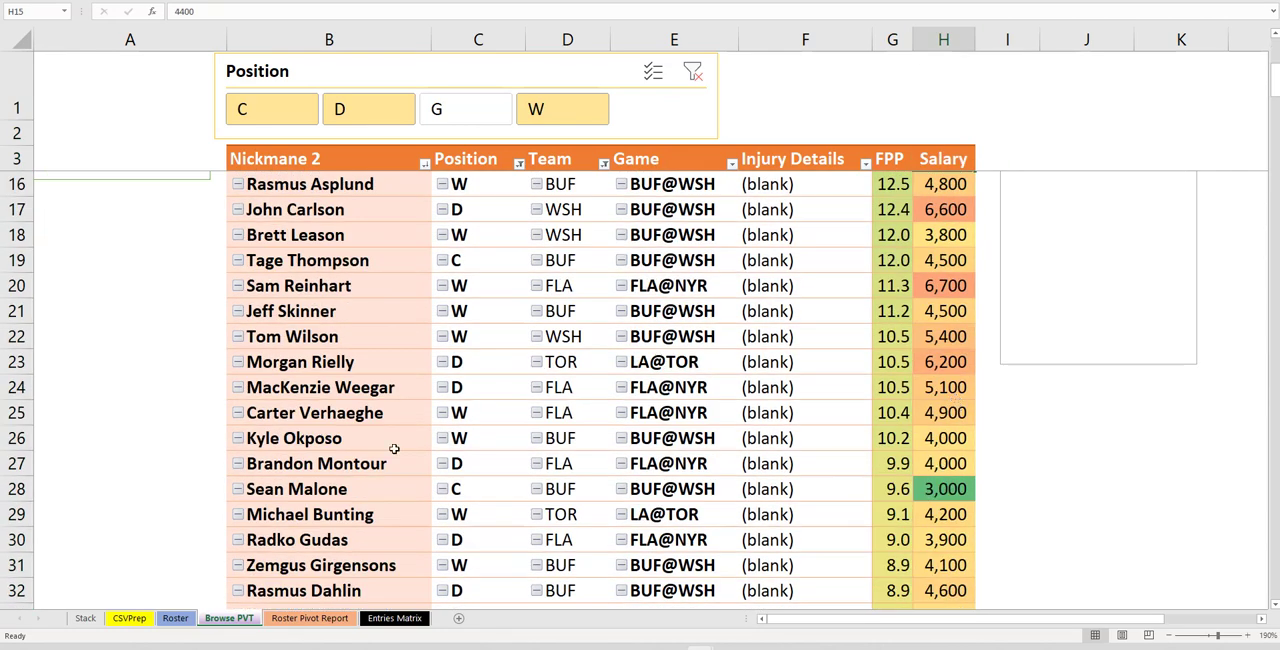
pyautogui.click(345, 486)
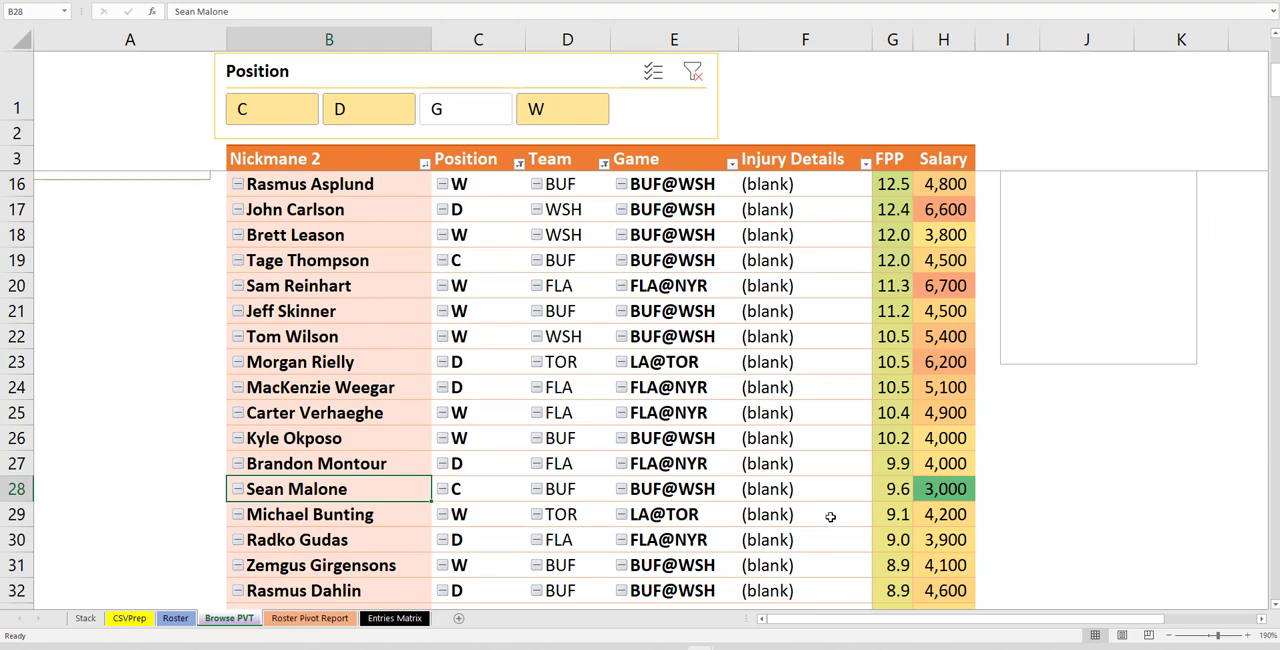
pyautogui.hotkey('ctrl', 'c')
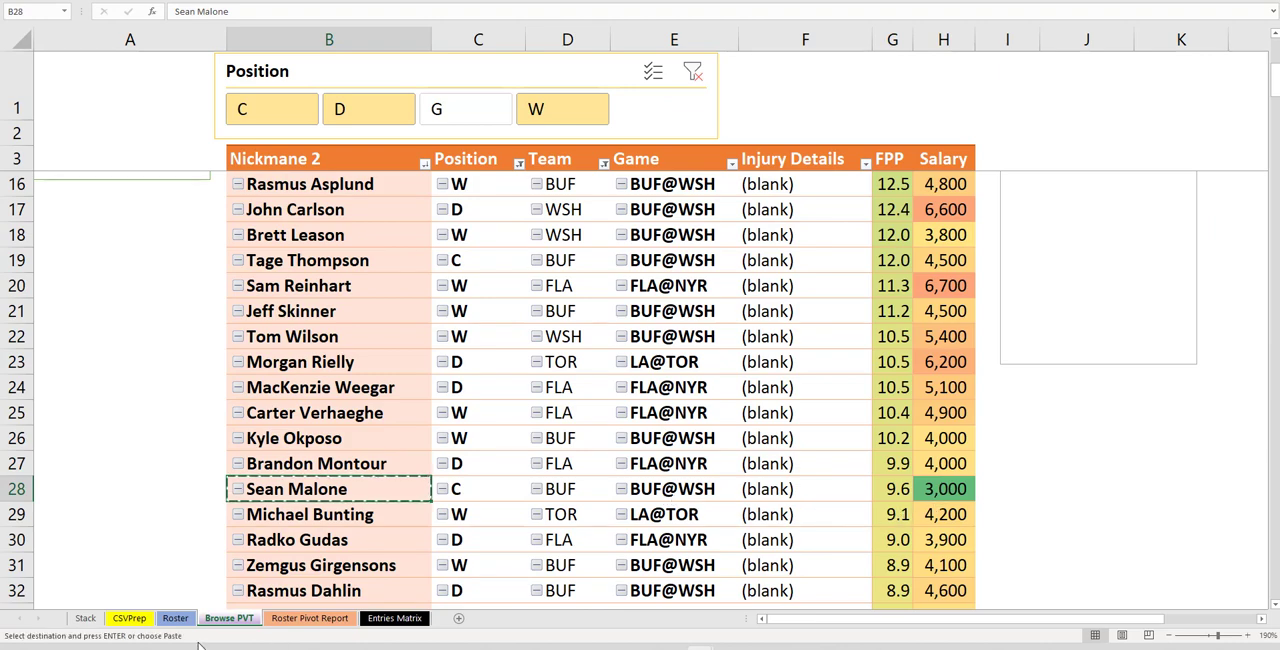
pyautogui.click(175, 618)
pyautogui.rightClick(396, 459)
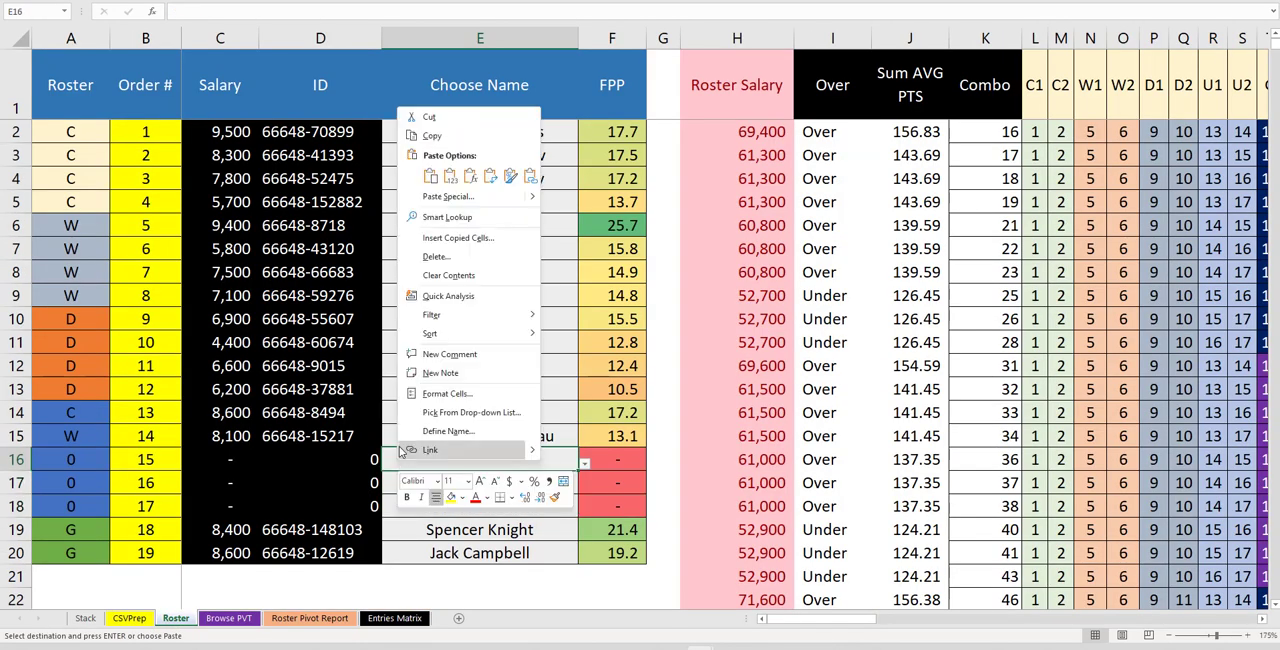
pyautogui.click(449, 175)
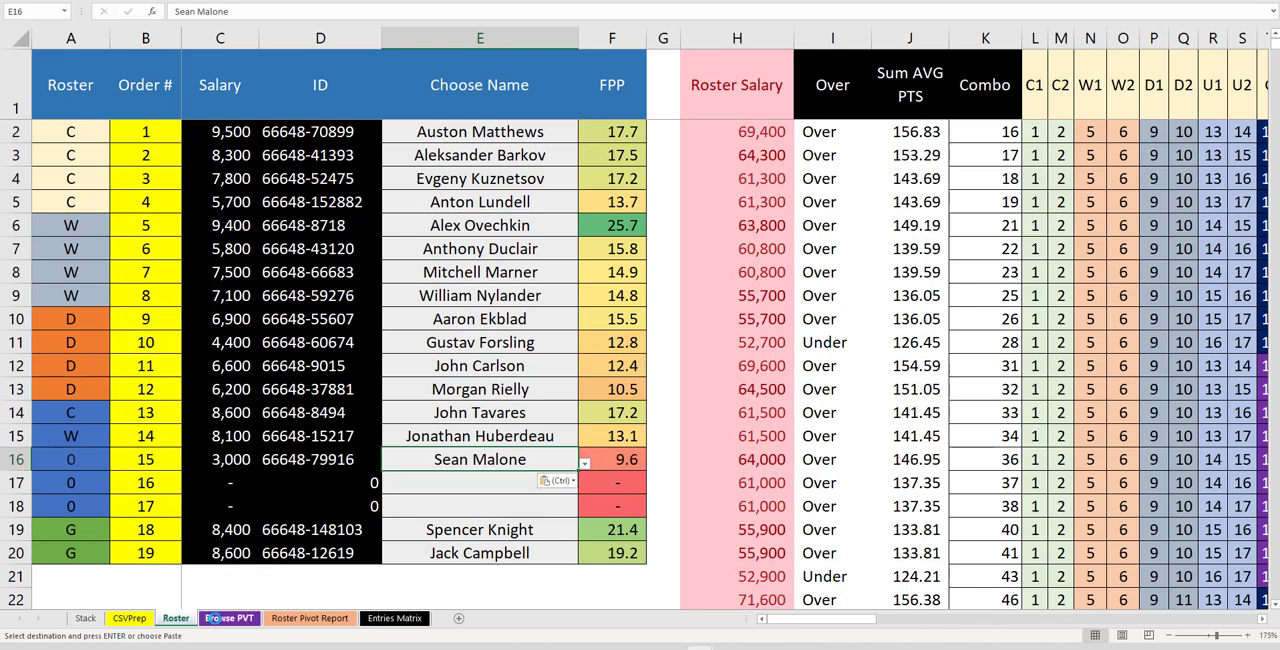
# Refresh the Roster Pivot Report pivot and return to the Browse PVT sheet
pyautogui.click(215, 618)
pyautogui.click(310, 618)
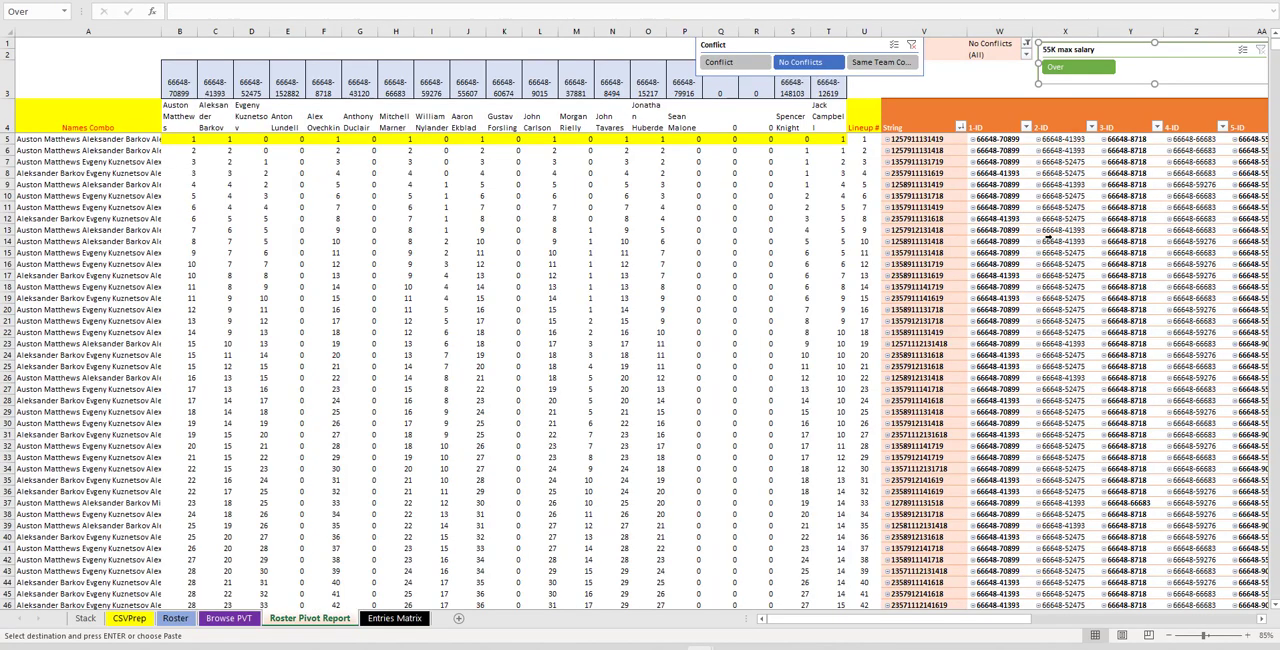
pyautogui.rightClick(1036, 230)
pyautogui.click(1176, 275)
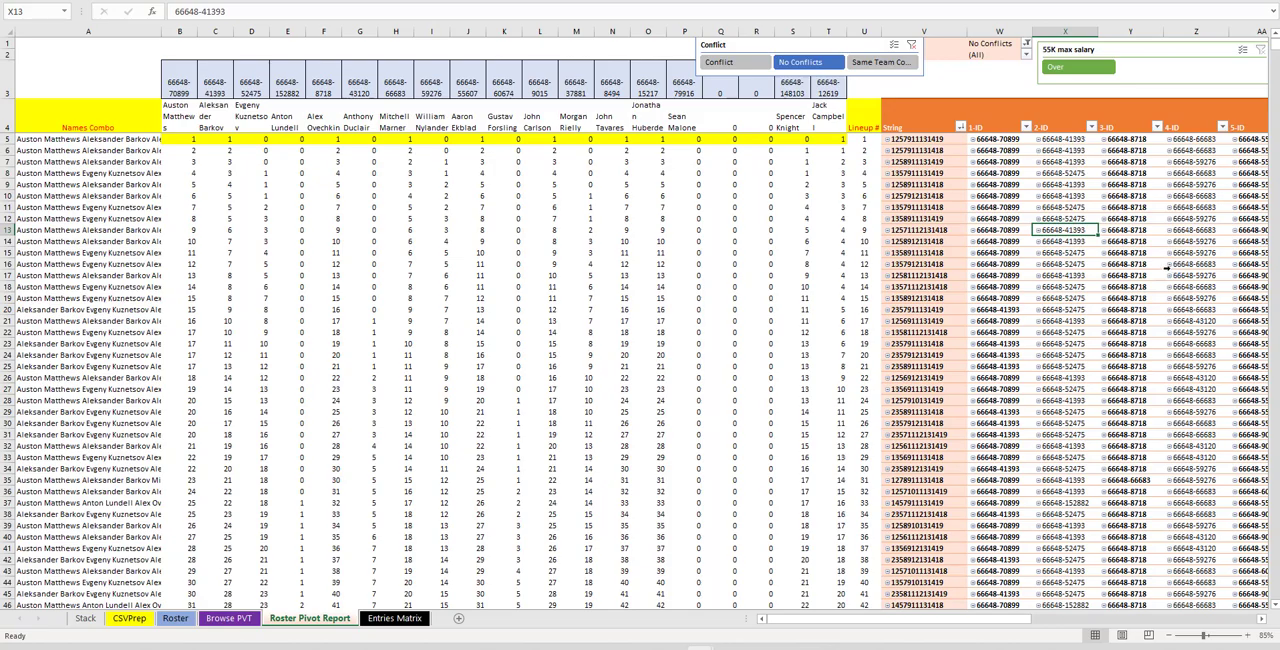
pyautogui.click(212, 620)
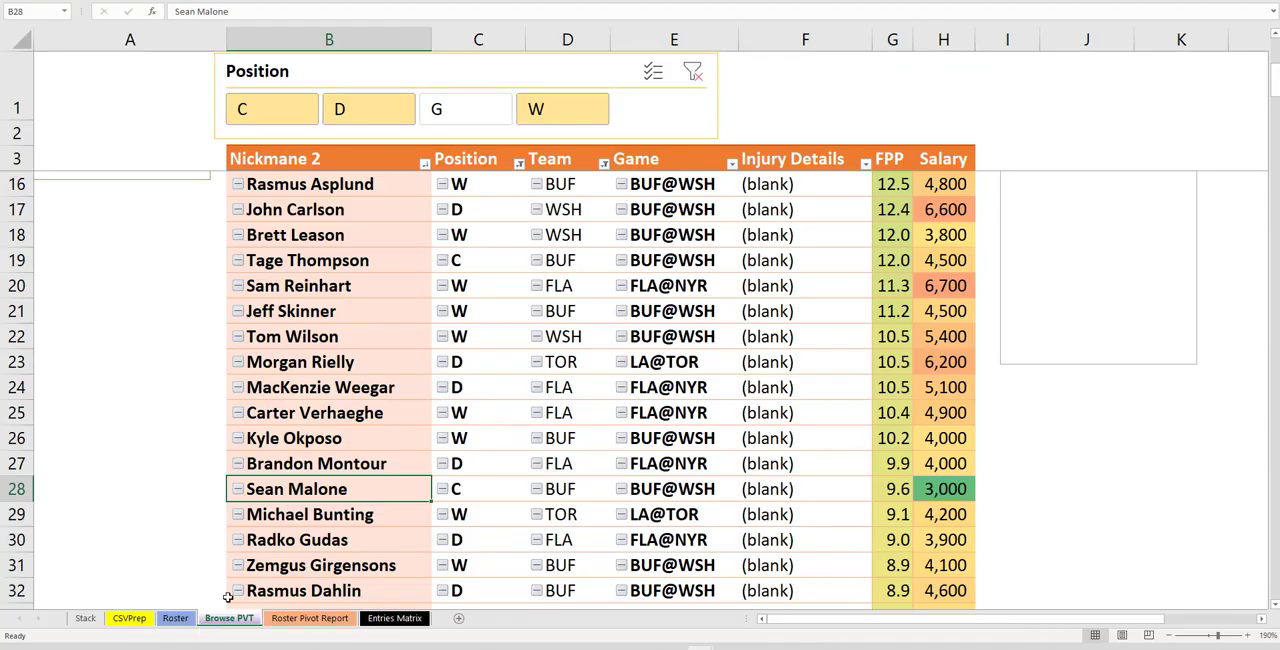
# Filter the player pivot to defensemen and copy Radko Gudas and Trevor van Riemsdyk
pyautogui.click(145, 620)
pyautogui.click(172, 619)
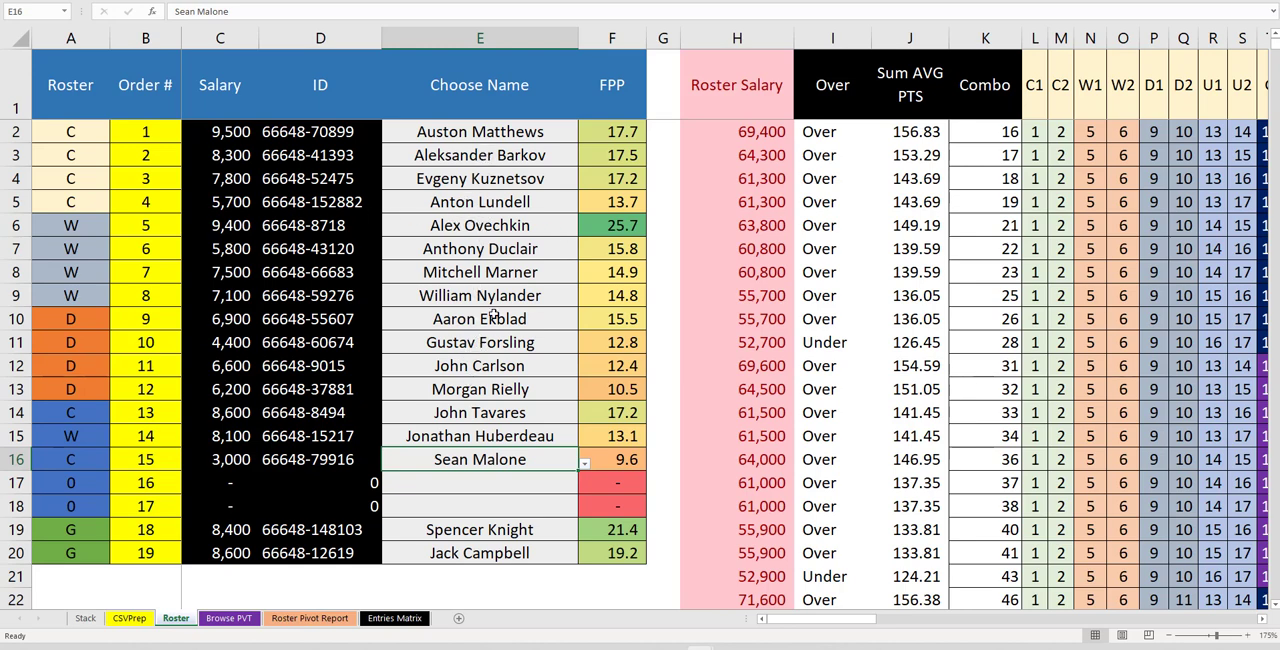
pyautogui.moveTo(492, 320); pyautogui.dragTo(488, 378)
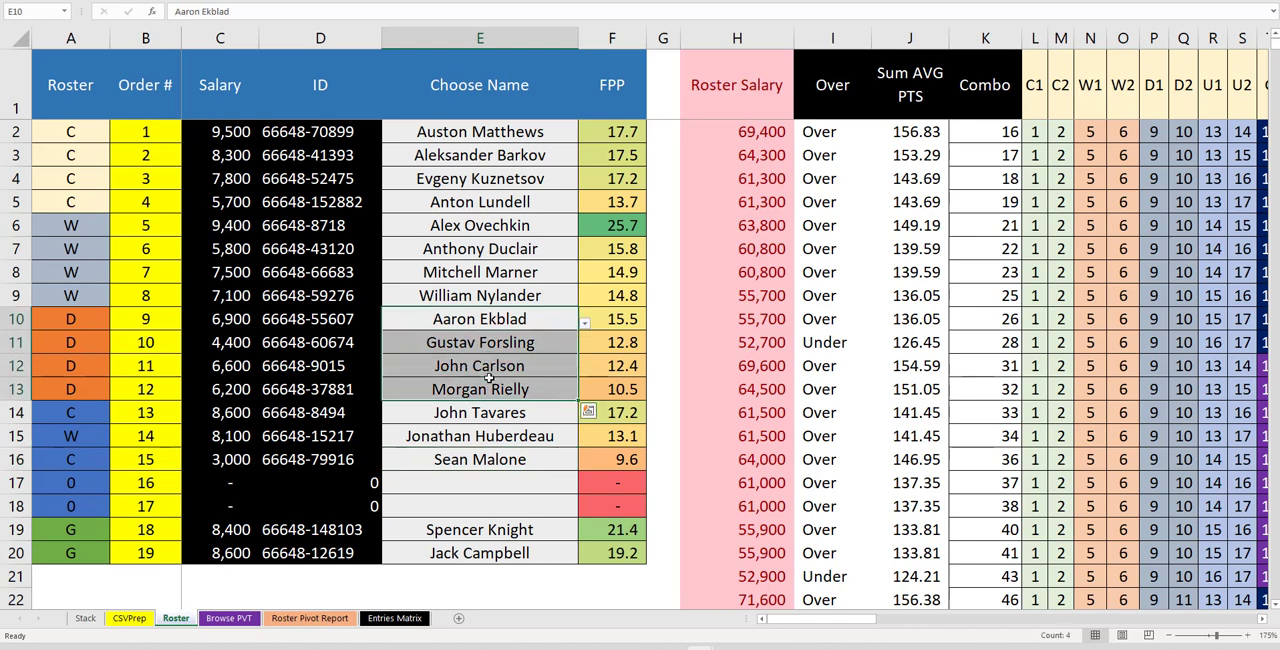
pyautogui.click(229, 618)
pyautogui.scroll(4, 535, 290)
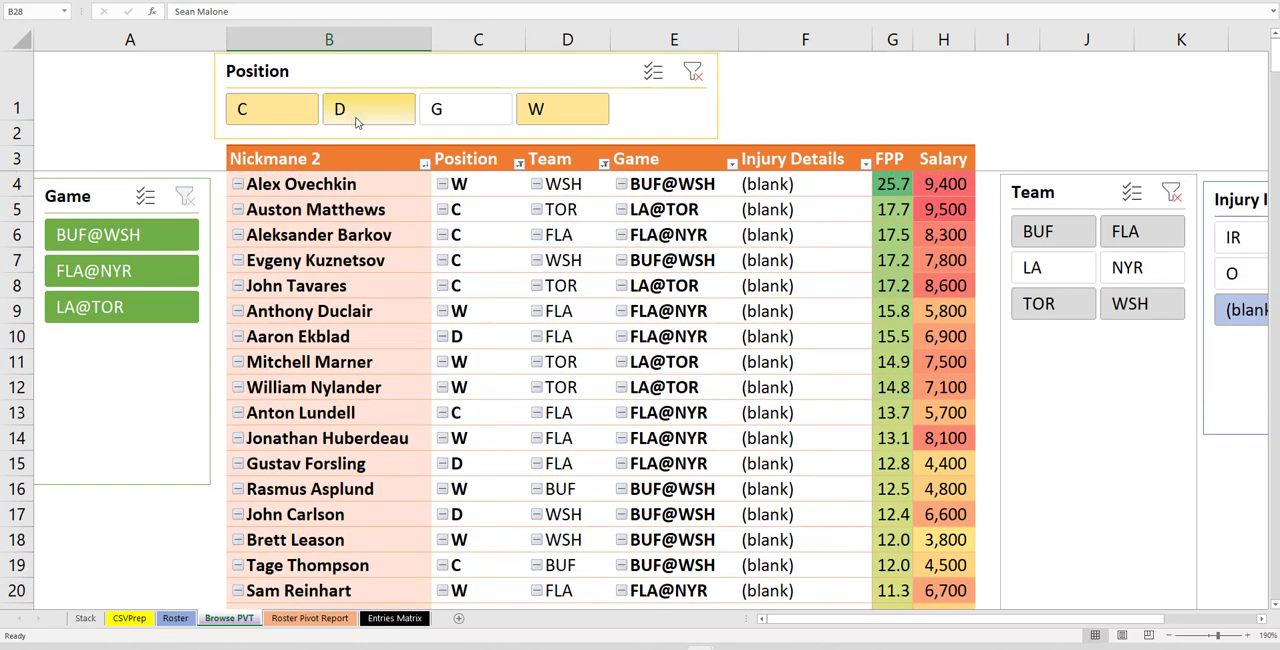
pyautogui.click(354, 116)
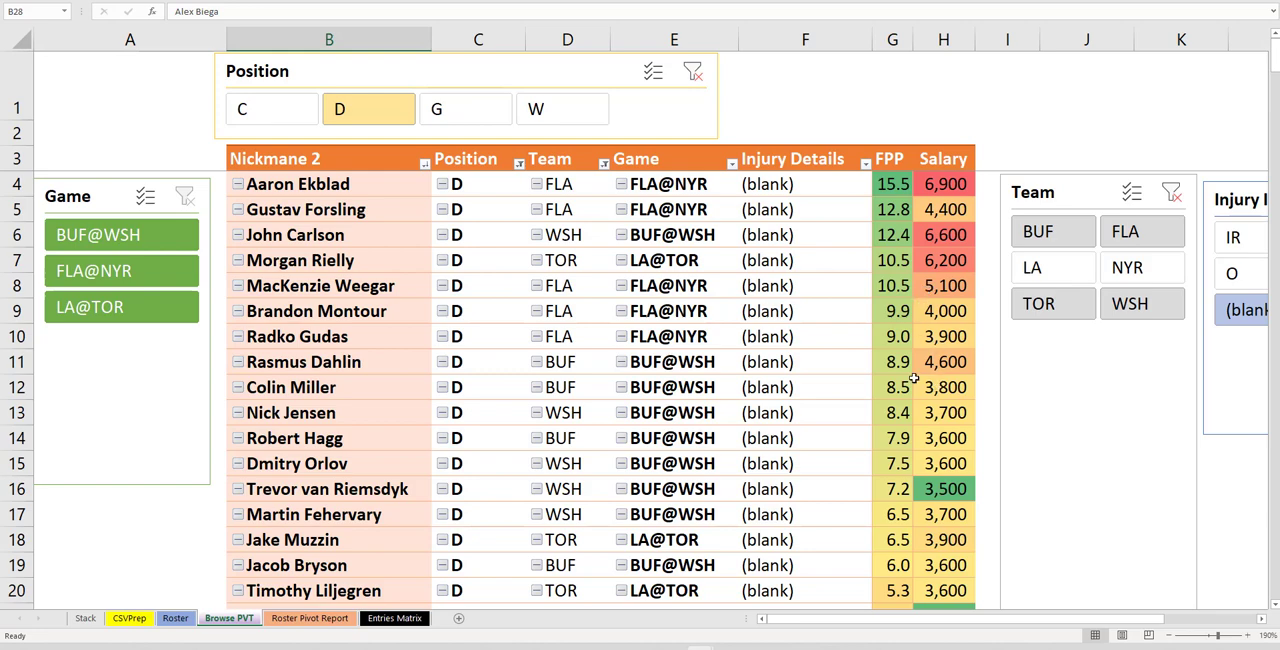
pyautogui.click(333, 338)
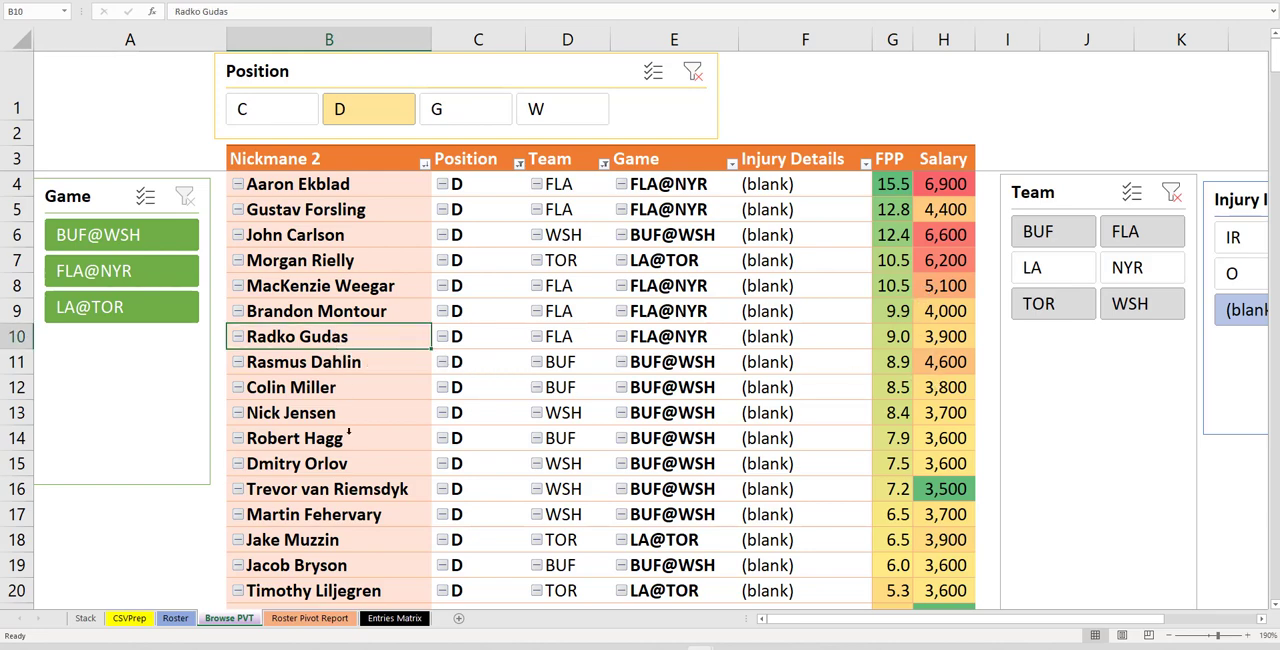
pyautogui.click(361, 482)
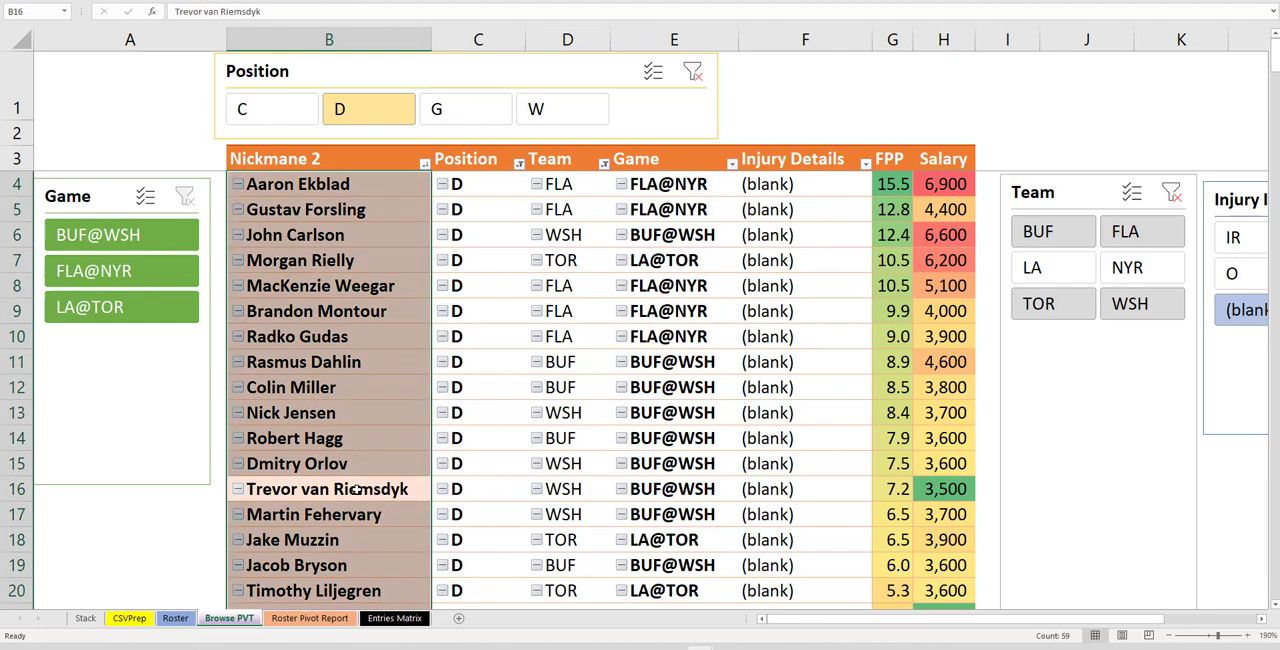
pyautogui.click(357, 489)
pyautogui.keyDown('ctrl'); pyautogui.click(333, 338); pyautogui.keyUp('ctrl')
pyautogui.rightClick(333, 338)
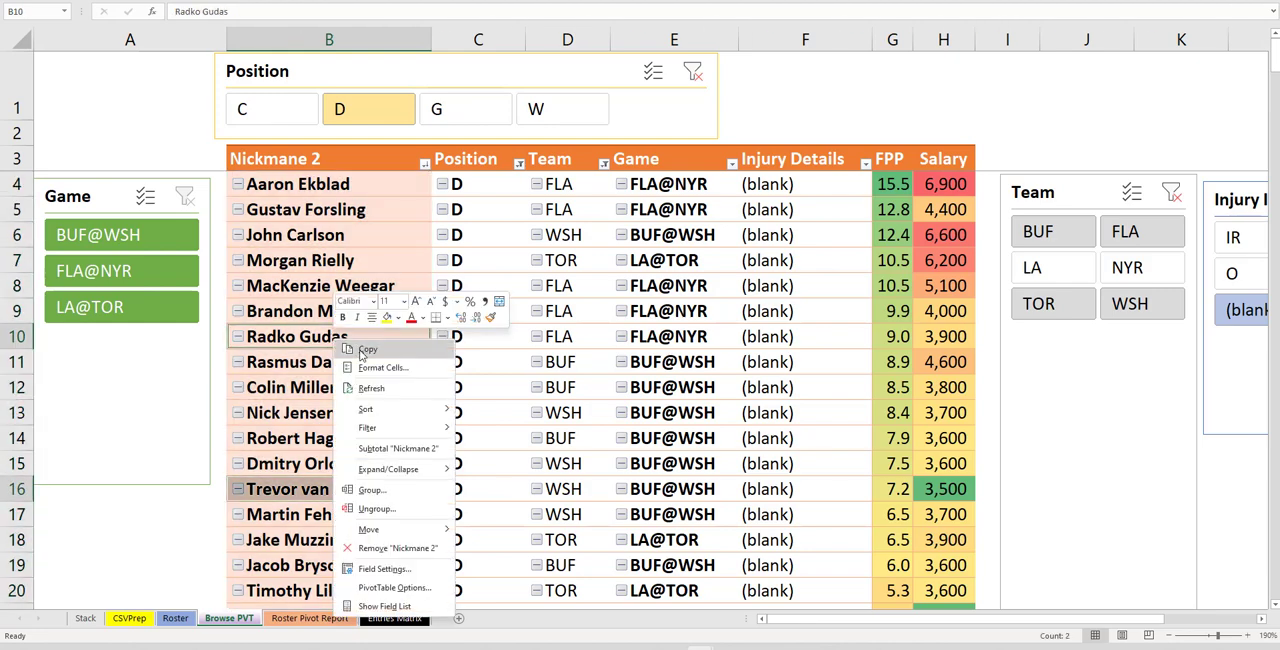
pyautogui.click(363, 355)
# Paste the two defensemen as values into Choose Name rows 12 and 13 on the Roster sheet
pyautogui.click(182, 618)
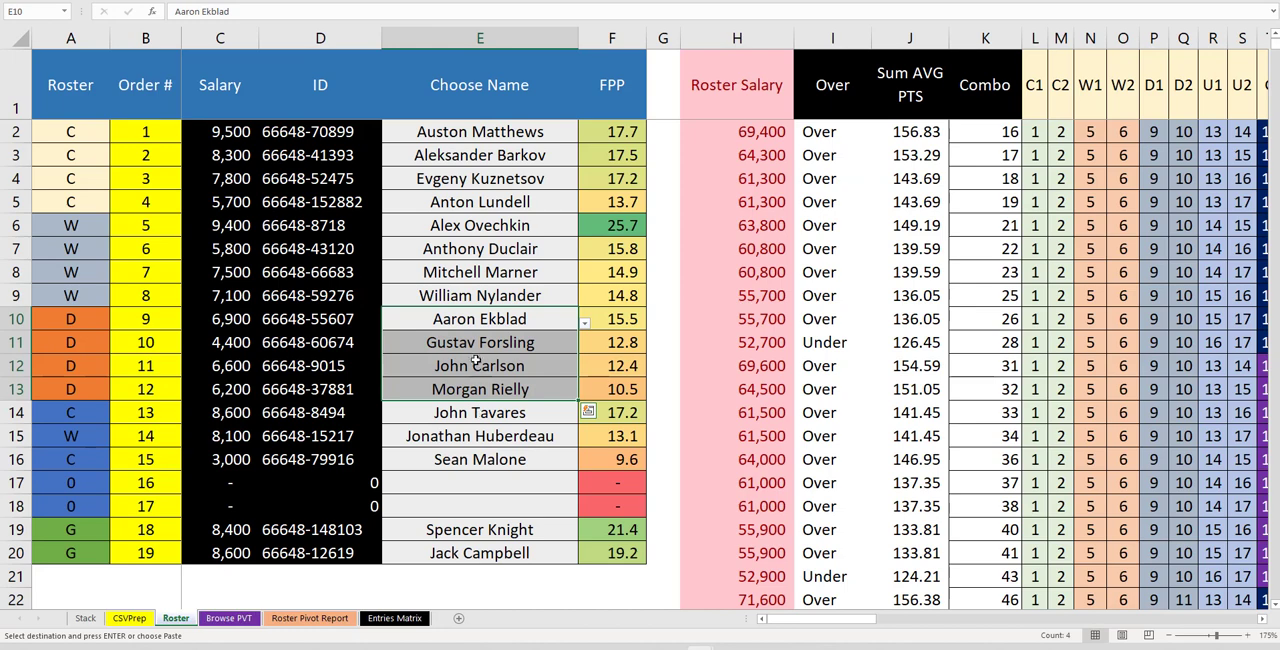
pyautogui.click(476, 365)
pyautogui.rightClick(476, 365)
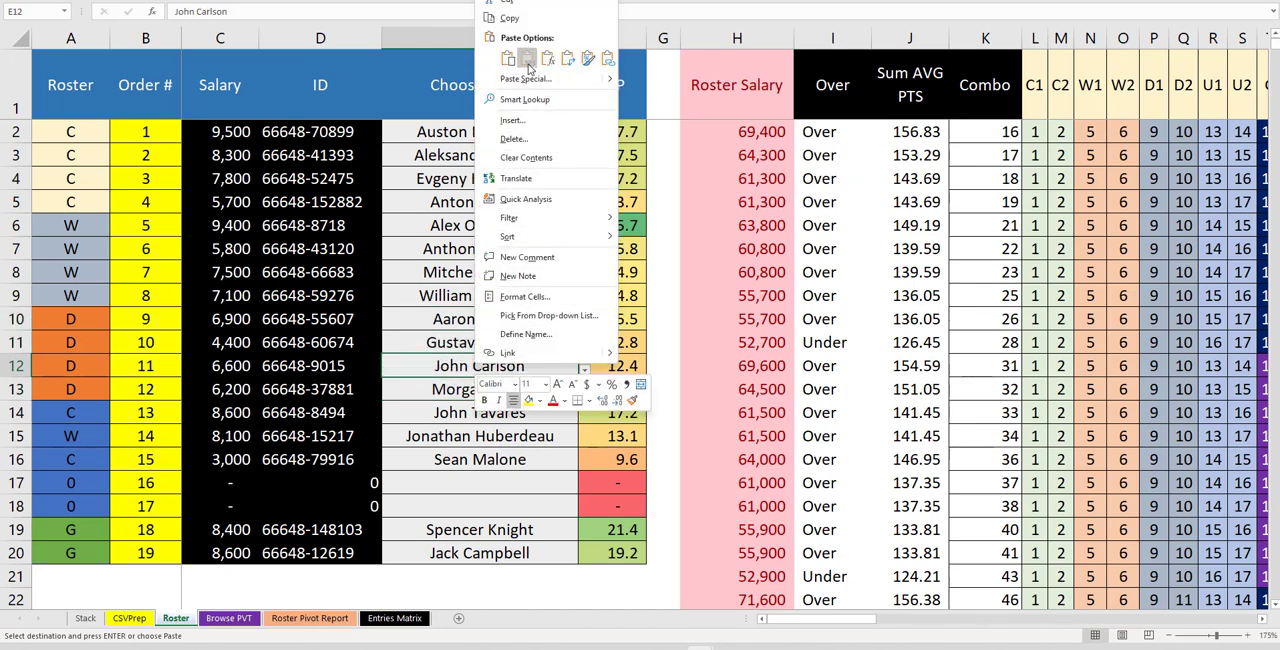
pyautogui.click(524, 76)
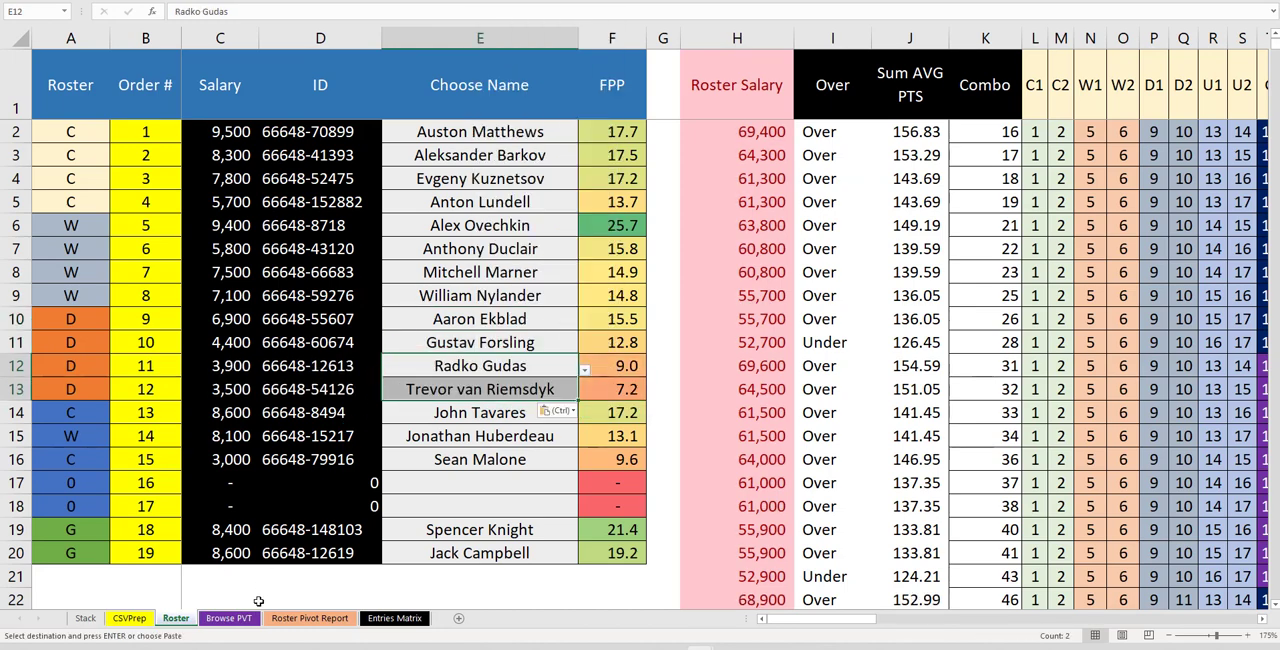
# Refresh the Roster Pivot Report pivot and filter the 55K max salary slicer to Under
pyautogui.click(228, 618)
pyautogui.click(310, 618)
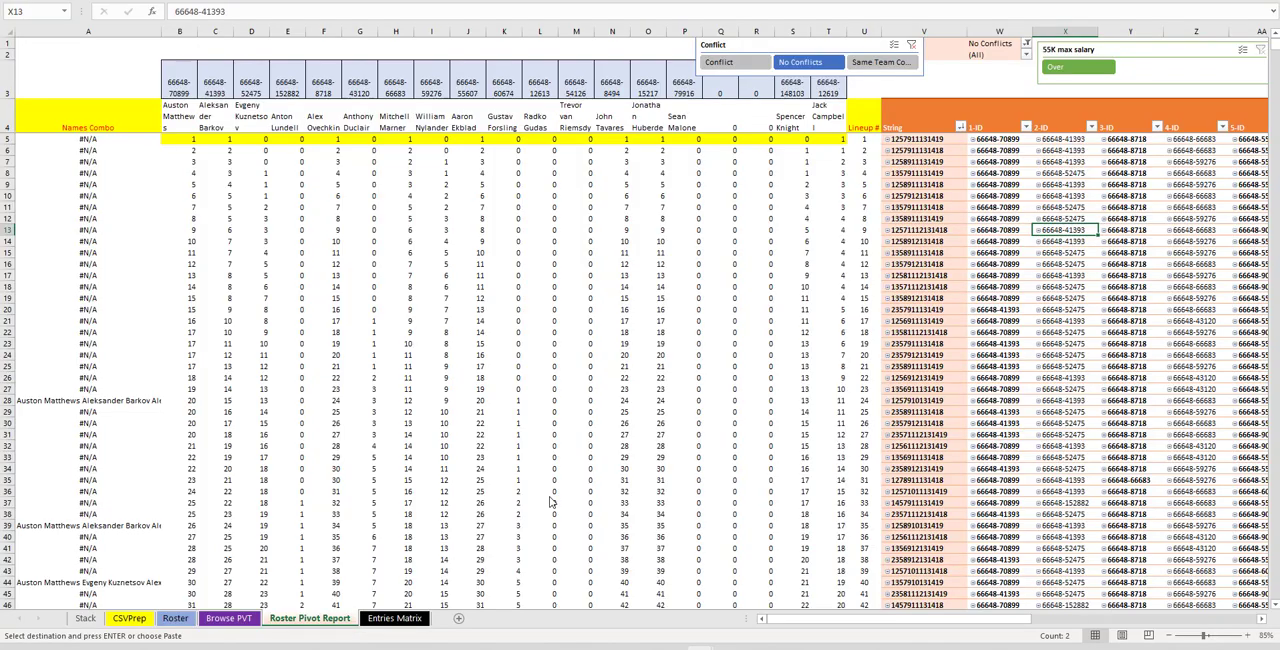
pyautogui.rightClick(1098, 212)
pyautogui.click(1127, 265)
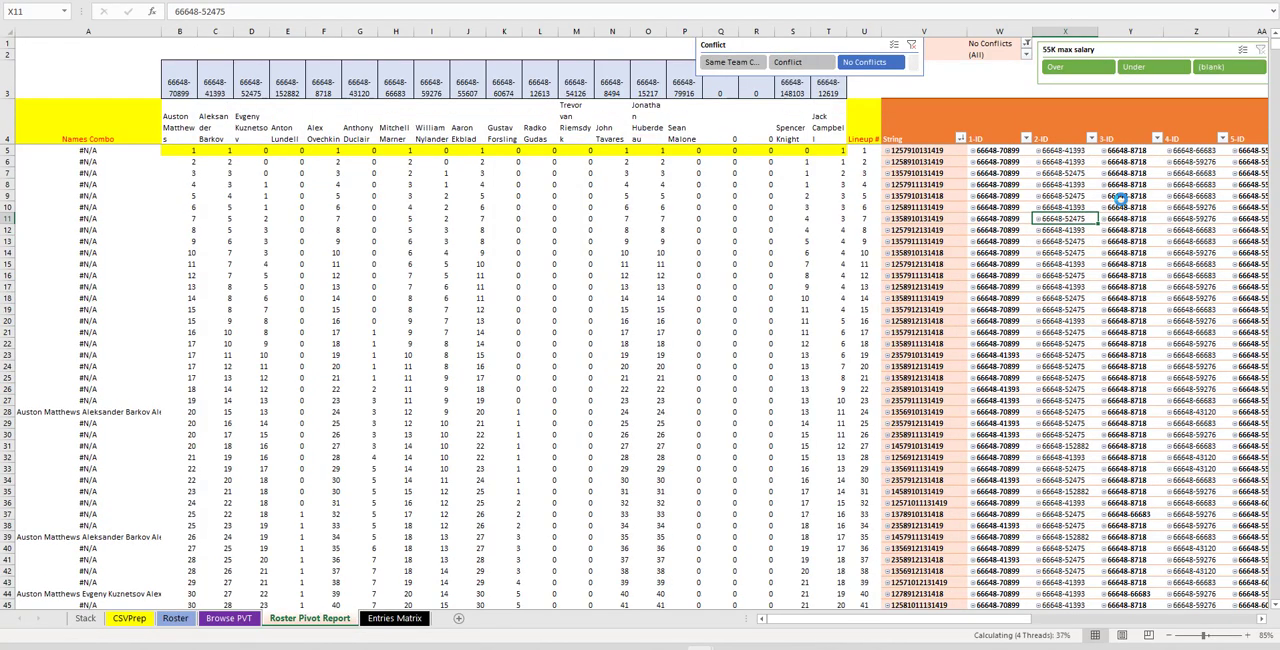
pyautogui.click(1135, 67)
pyautogui.moveTo(1121, 49)
pyautogui.mouseDown()
pyautogui.moveTo(1089, 57)
pyautogui.moveTo(1137, 45)
pyautogui.mouseUp()
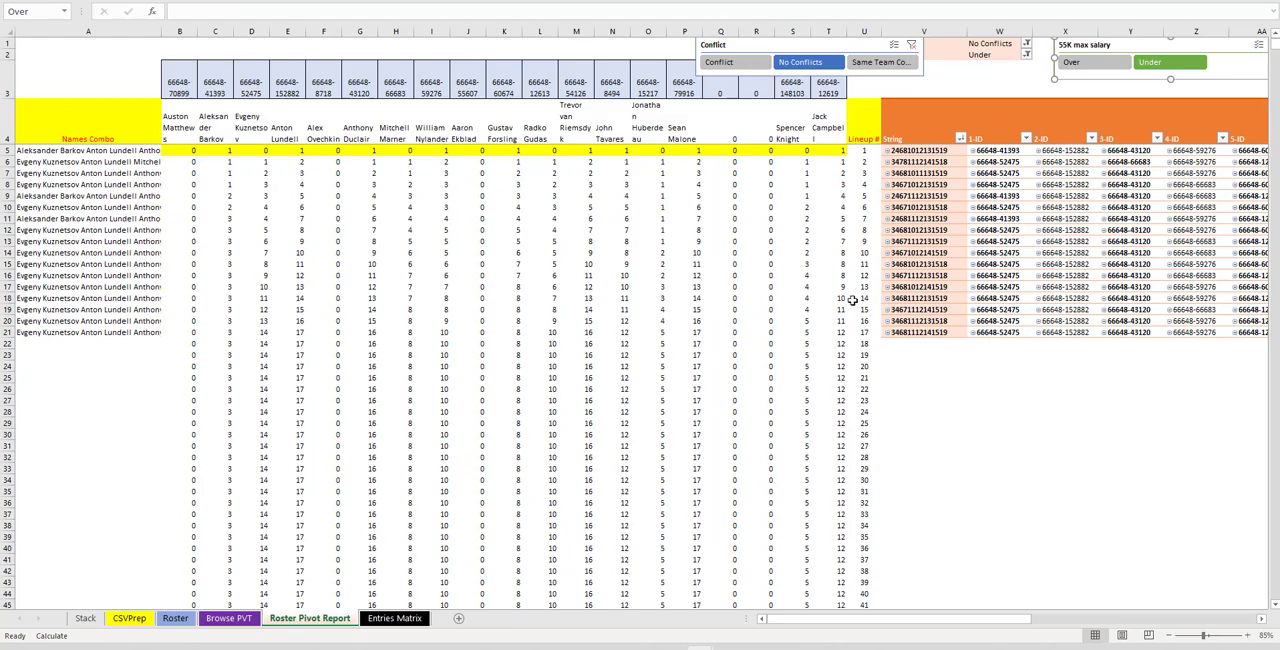
# Clear all player data below the header row on the Entries Matrix sheet
pyautogui.click(133, 618)
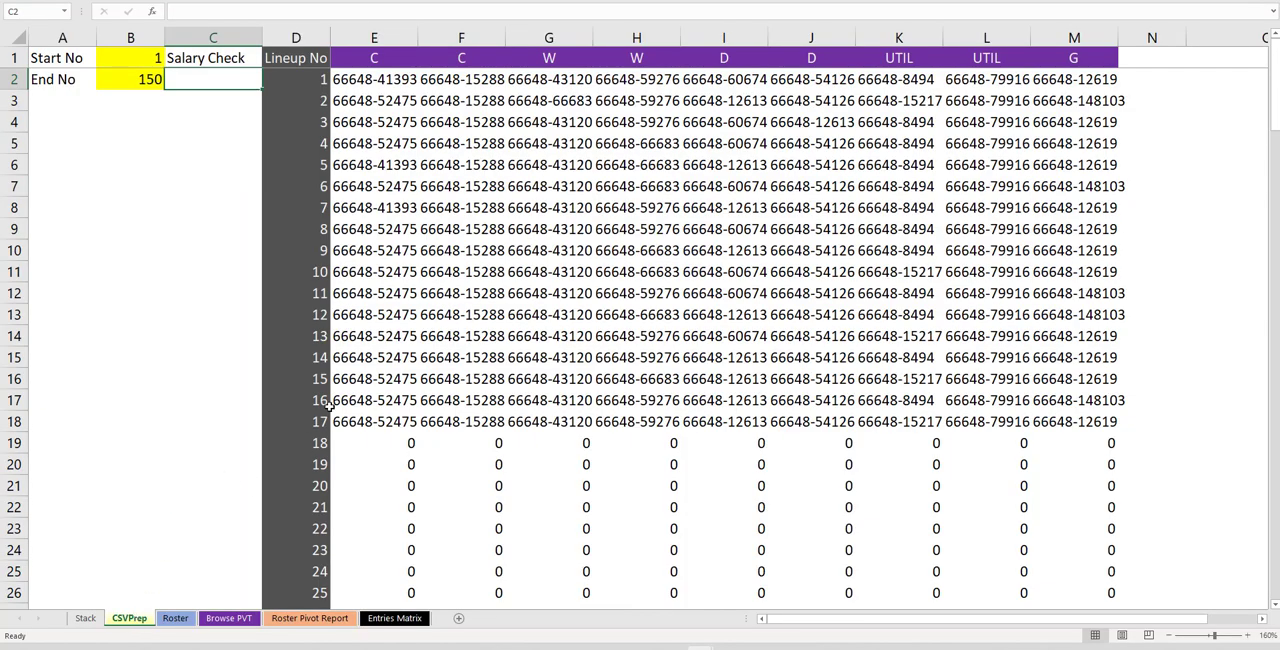
pyautogui.click(175, 618)
pyautogui.click(478, 336)
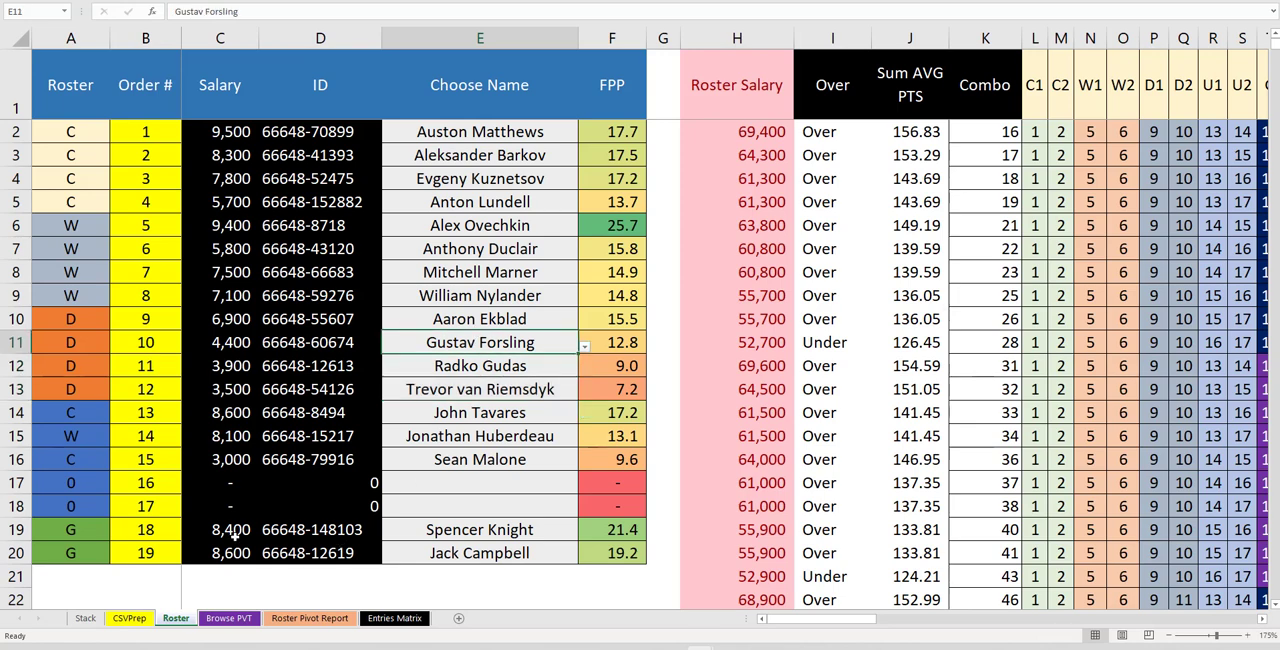
pyautogui.click(129, 618)
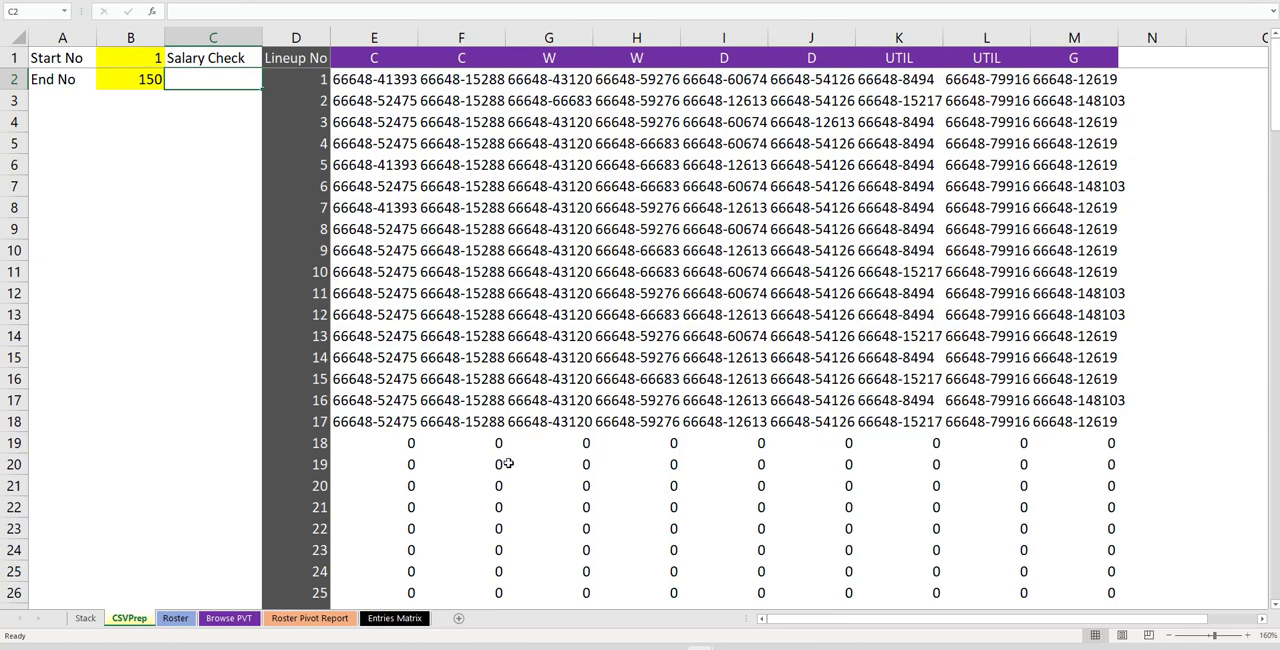
pyautogui.click(395, 618)
pyautogui.click(185, 66)
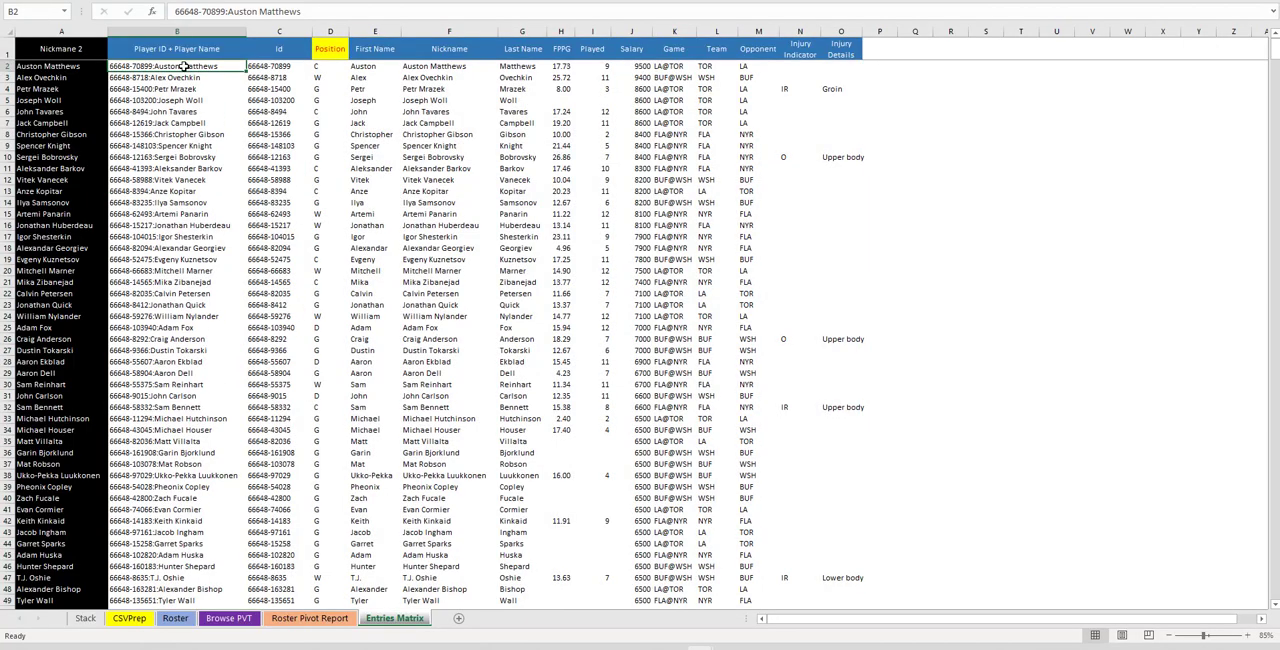
pyautogui.hotkey('shift', 'Right')
pyautogui.hotkey('shift', 'Right')
pyautogui.hotkey('shift', 'Right')
pyautogui.hotkey('shift', 'Right')
pyautogui.hotkey('shift', 'Right')
pyautogui.hotkey('shift', 'Right')
pyautogui.hotkey('shift', 'Right')
pyautogui.hotkey('shift', 'Right')
pyautogui.hotkey('shift', 'Right')
pyautogui.hotkey('shift', 'Right')
pyautogui.hotkey('shift', 'Right')
pyautogui.hotkey('shift', 'Right')
pyautogui.hotkey('shift', 'Right')
pyautogui.hotkey('ctrl', 'shift', 'Down')
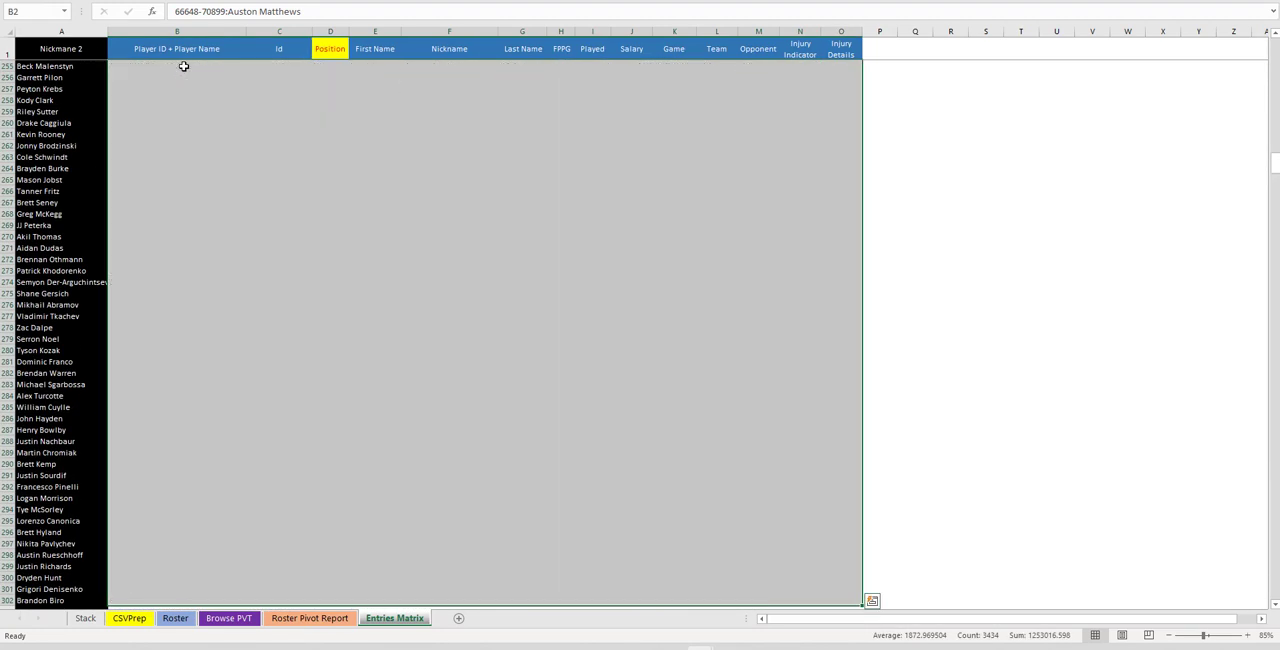
pyautogui.press('Delete')
pyautogui.hotkey('ctrl', 'Home')
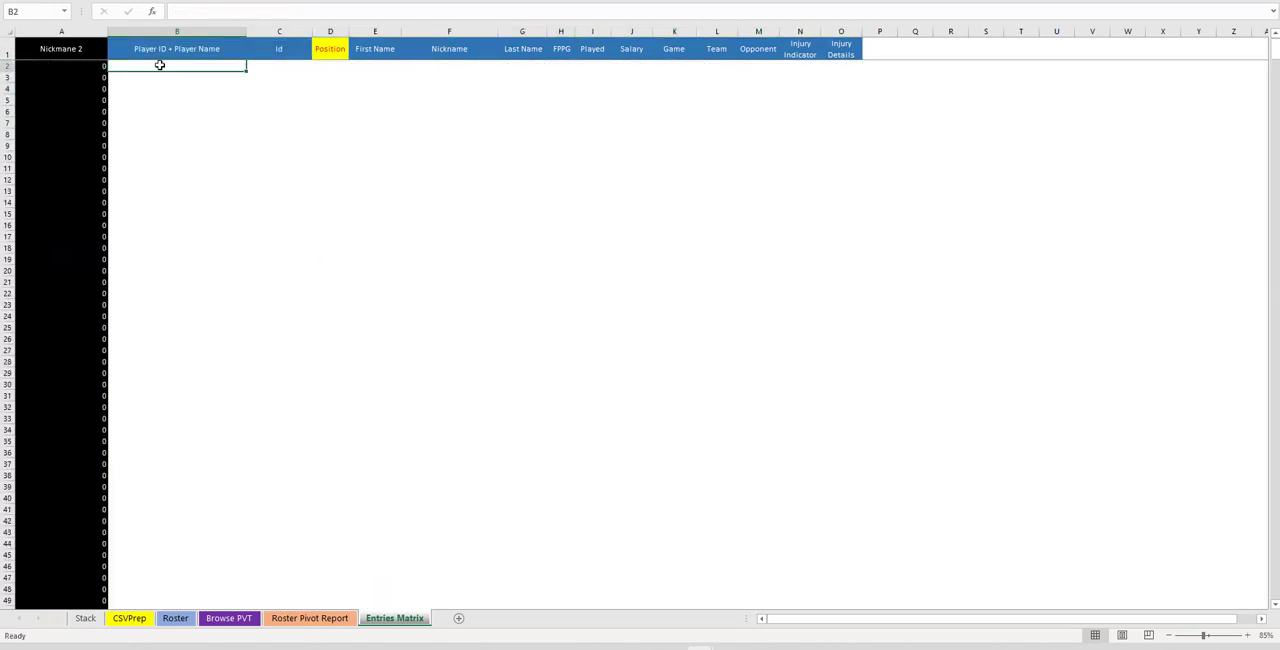
# Switch to the FanDuel-NHL-2021-11 export workbook, copy its selection, and switch back
pyautogui.moveTo(705, 645)
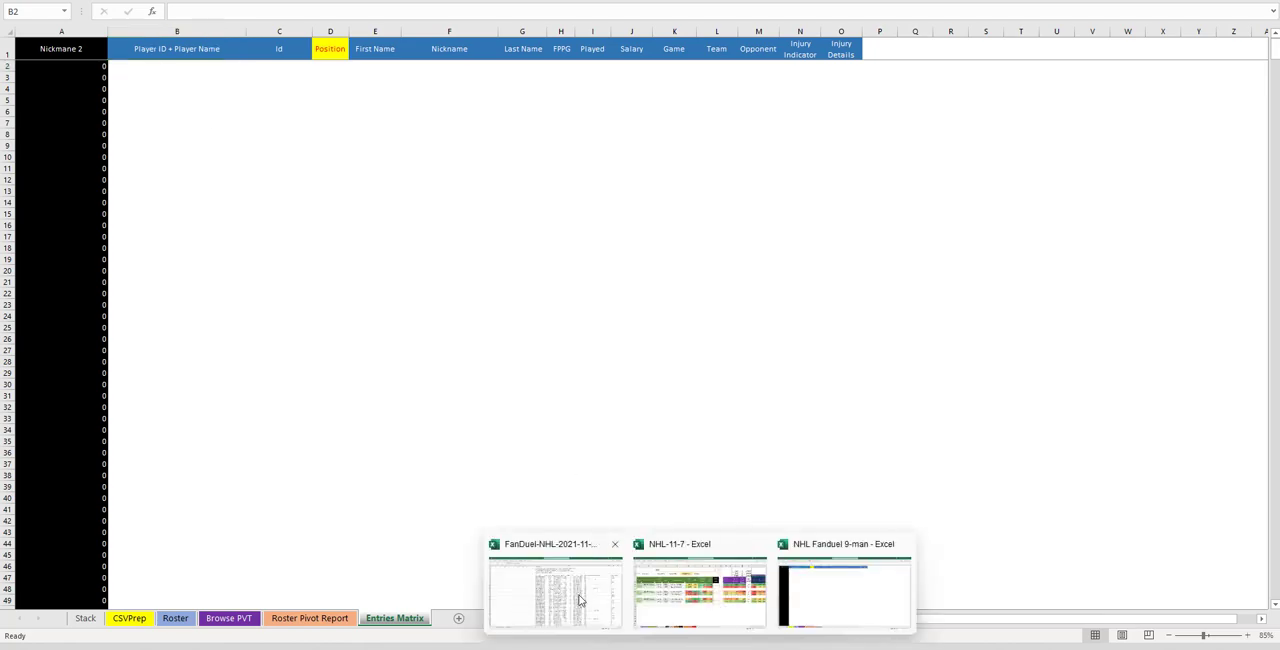
pyautogui.click(587, 600)
pyautogui.hotkey('ctrl', 'c')
pyautogui.hotkey('alt', 'Tab')
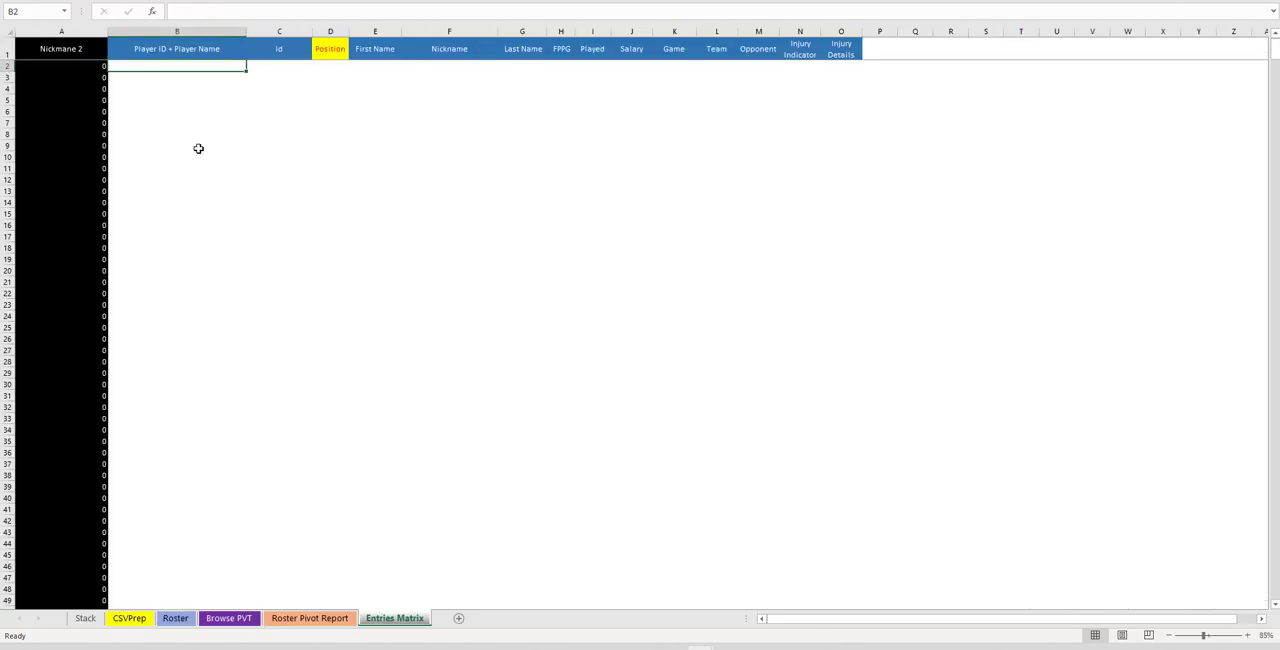
# Refresh the player pivot on the Browse PVT sheet
pyautogui.click(240, 618)
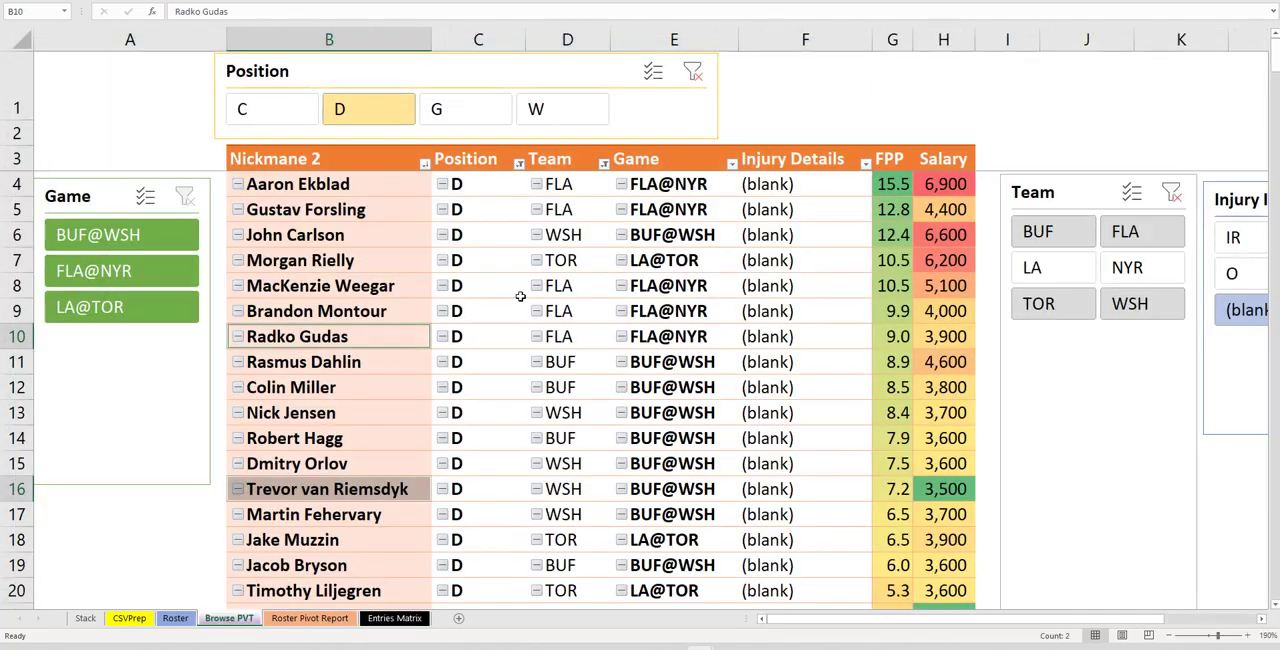
pyautogui.rightClick(523, 293)
pyautogui.click(559, 346)
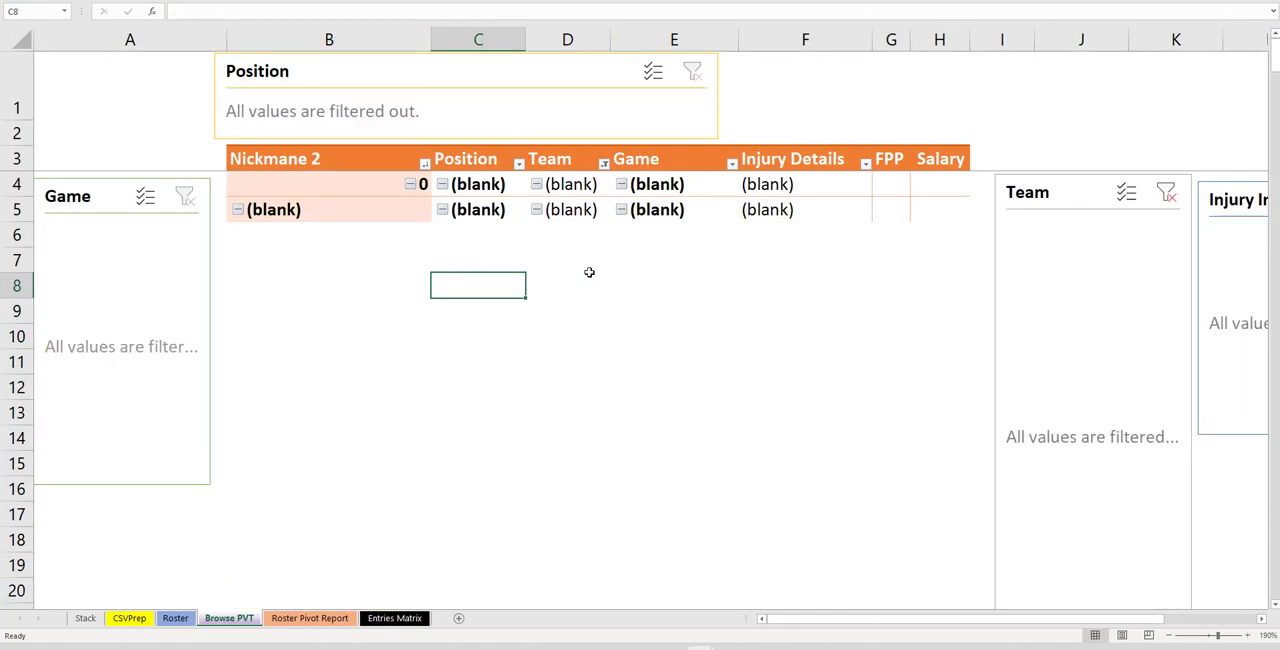
# Clear all Choose Name entries in rows 2 to 20 on the Roster sheet
pyautogui.click(175, 618)
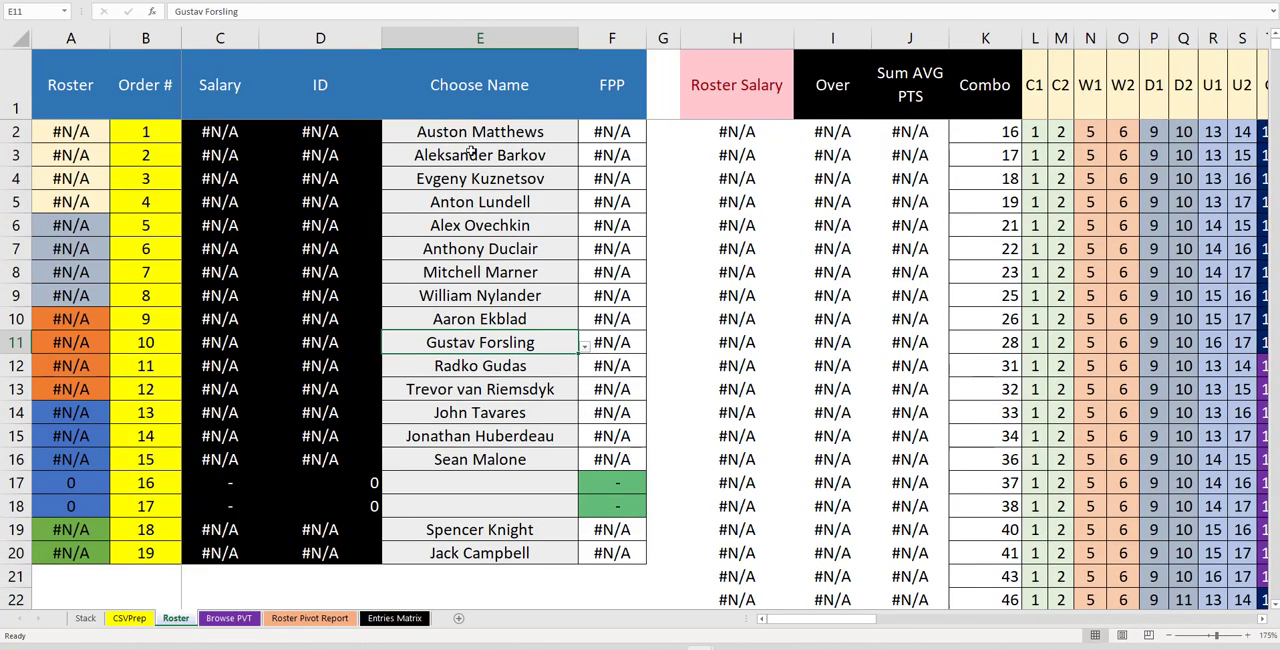
pyautogui.moveTo(488, 132); pyautogui.dragTo(491, 549)
pyautogui.press('Delete')
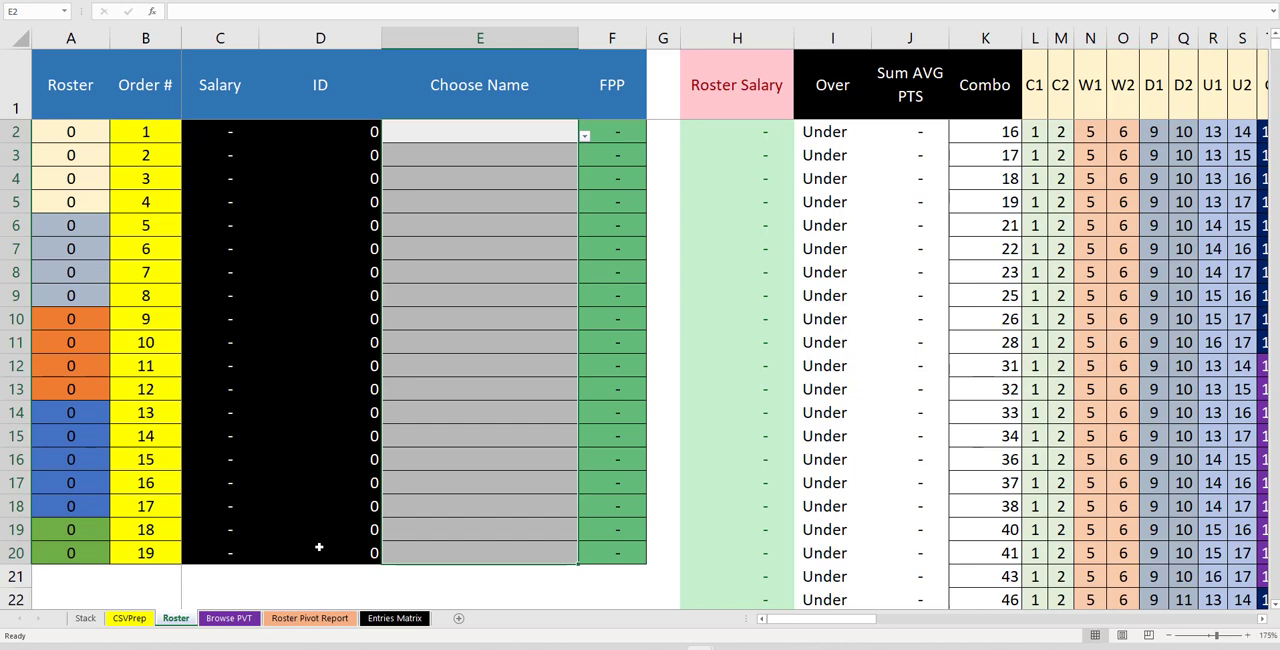
# Review the Browse PVT, Roster Pivot Report and Roster sheets
pyautogui.click(240, 616)
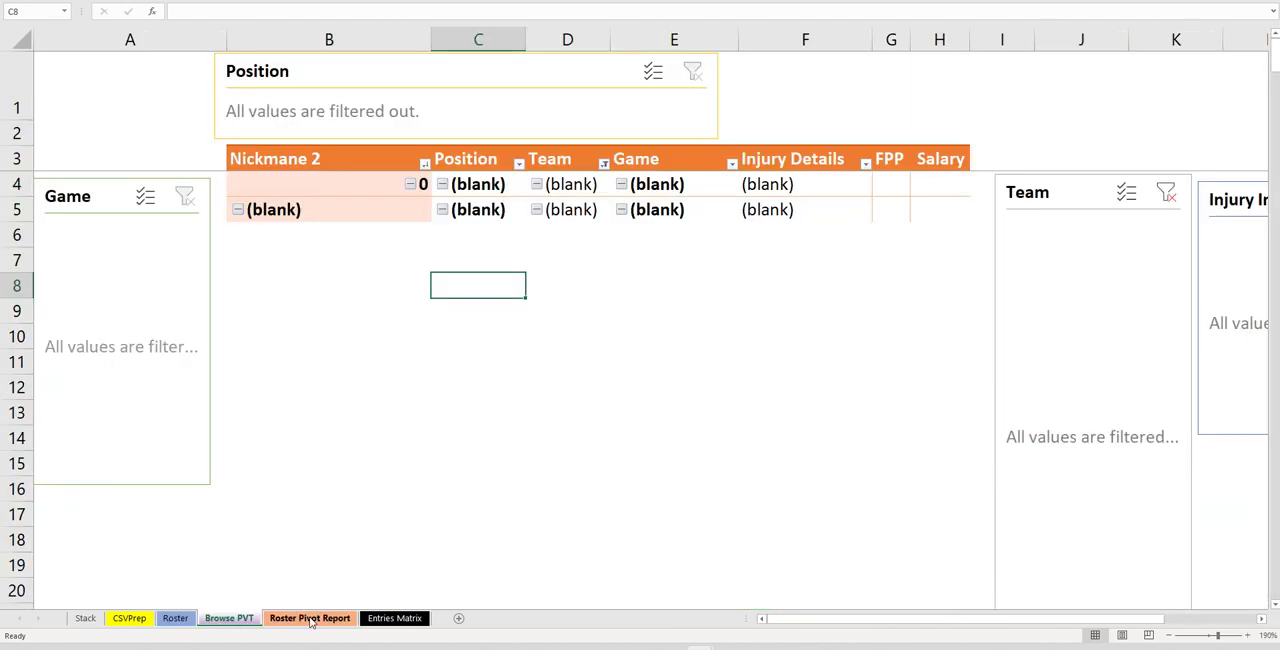
pyautogui.click(311, 619)
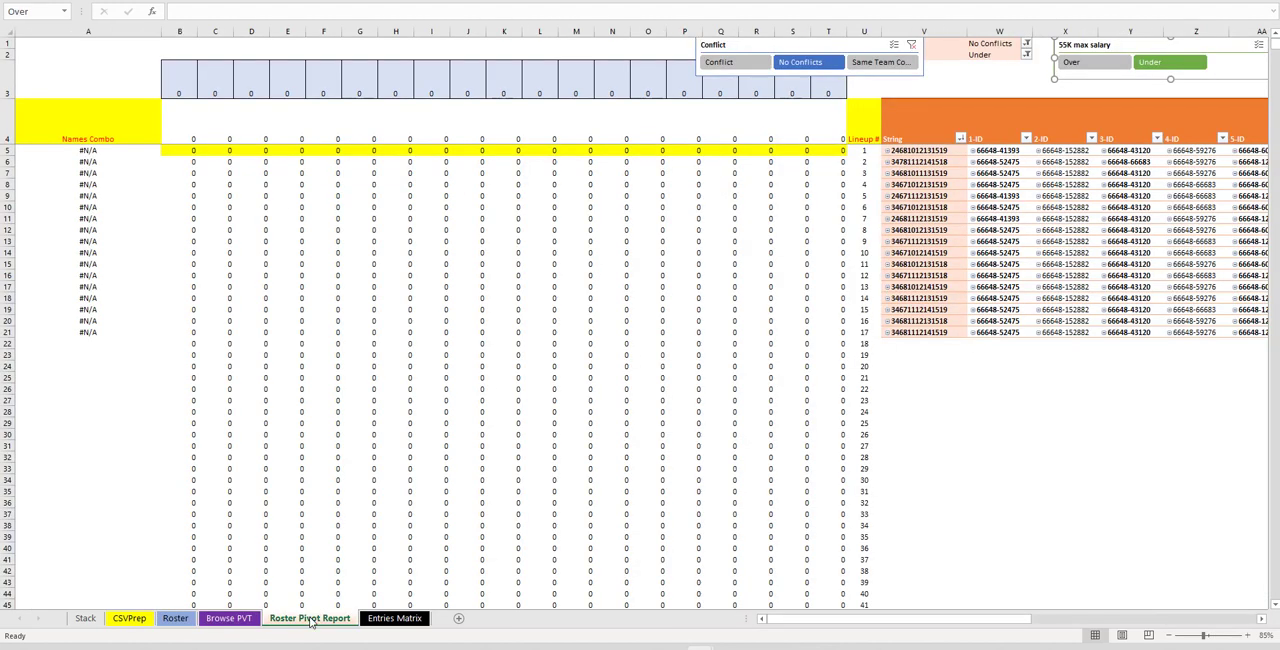
pyautogui.click(175, 619)
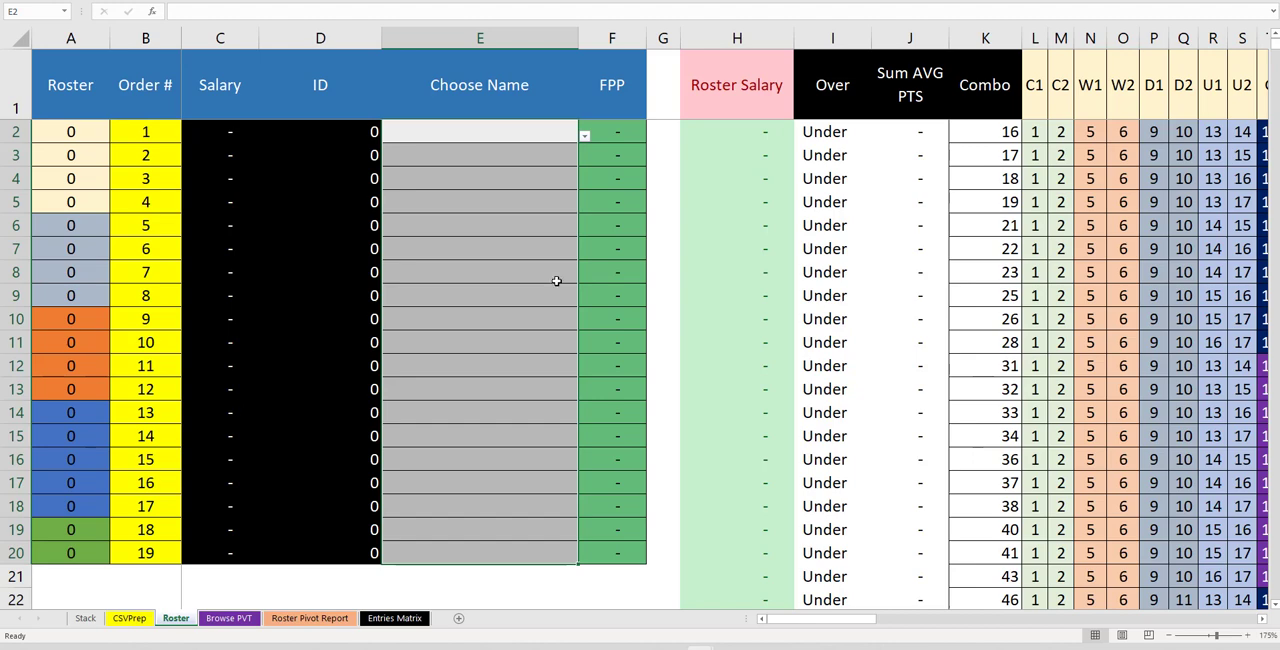
pyautogui.moveTo(491, 130); pyautogui.dragTo(457, 551)
pyautogui.moveTo(440, 134); pyautogui.dragTo(460, 553)
pyautogui.moveTo(506, 142); pyautogui.dragTo(498, 550)
# Switch to the NHL-11-7 workbook and hide the Proj Score column on the Results Pivot sheet
pyautogui.click(698, 648)
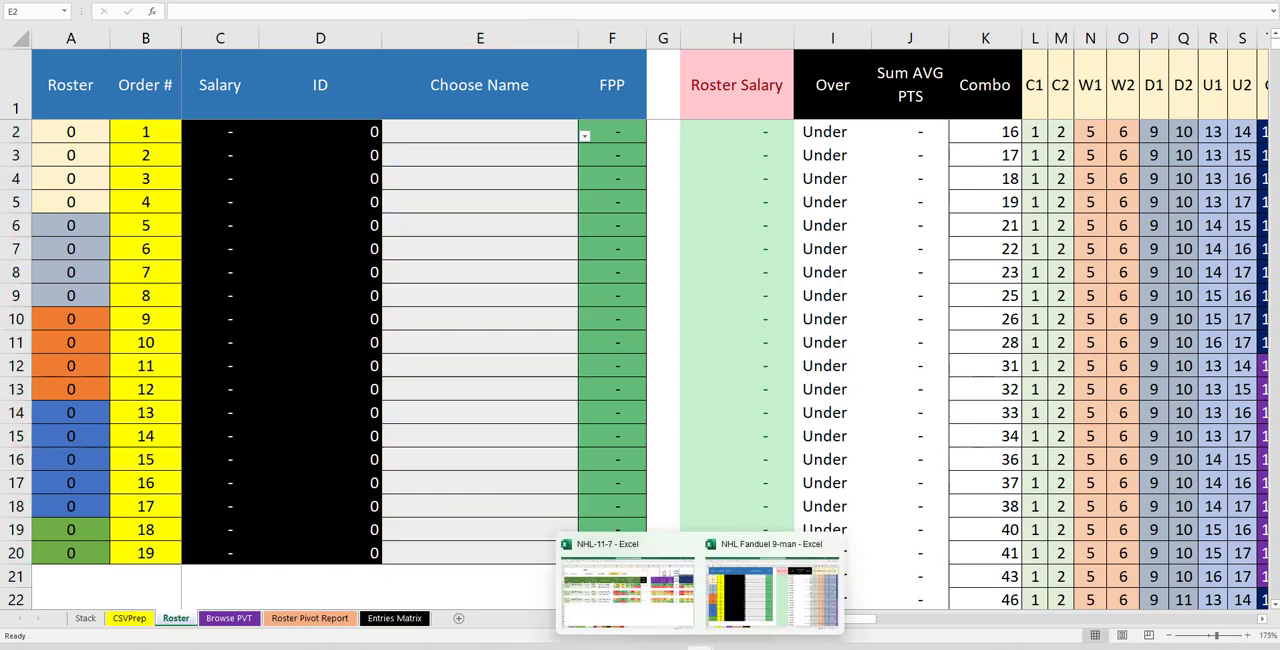
pyautogui.click(676, 614)
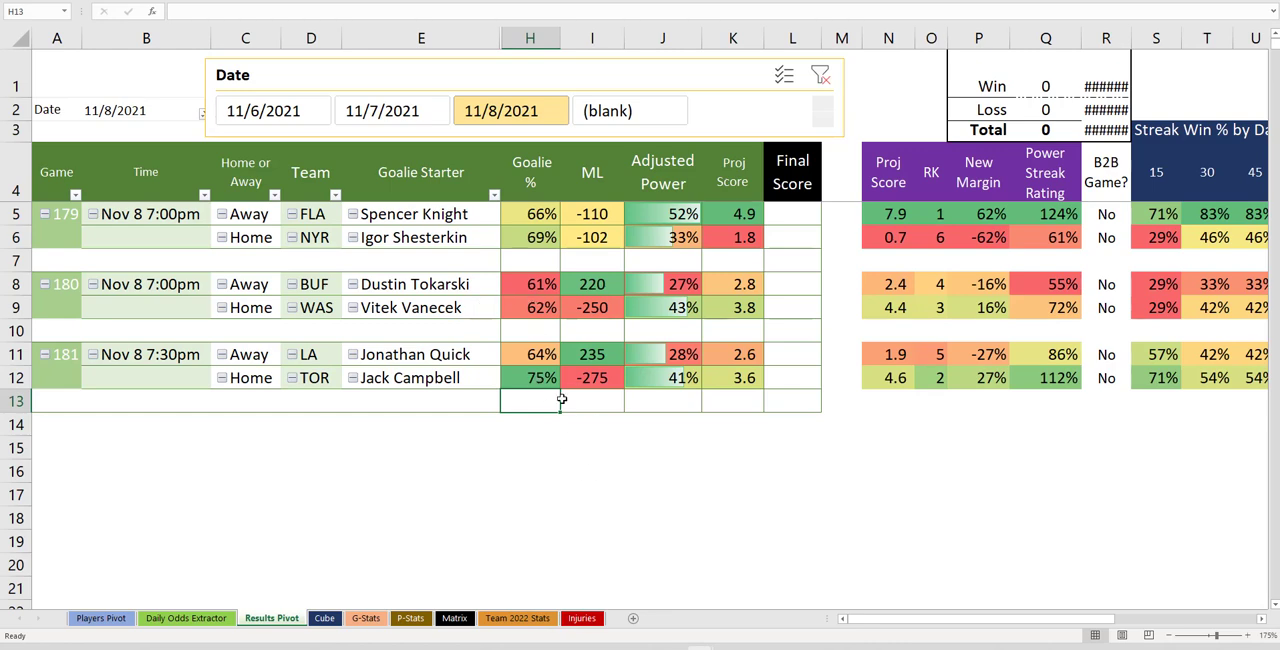
pyautogui.click(938, 237)
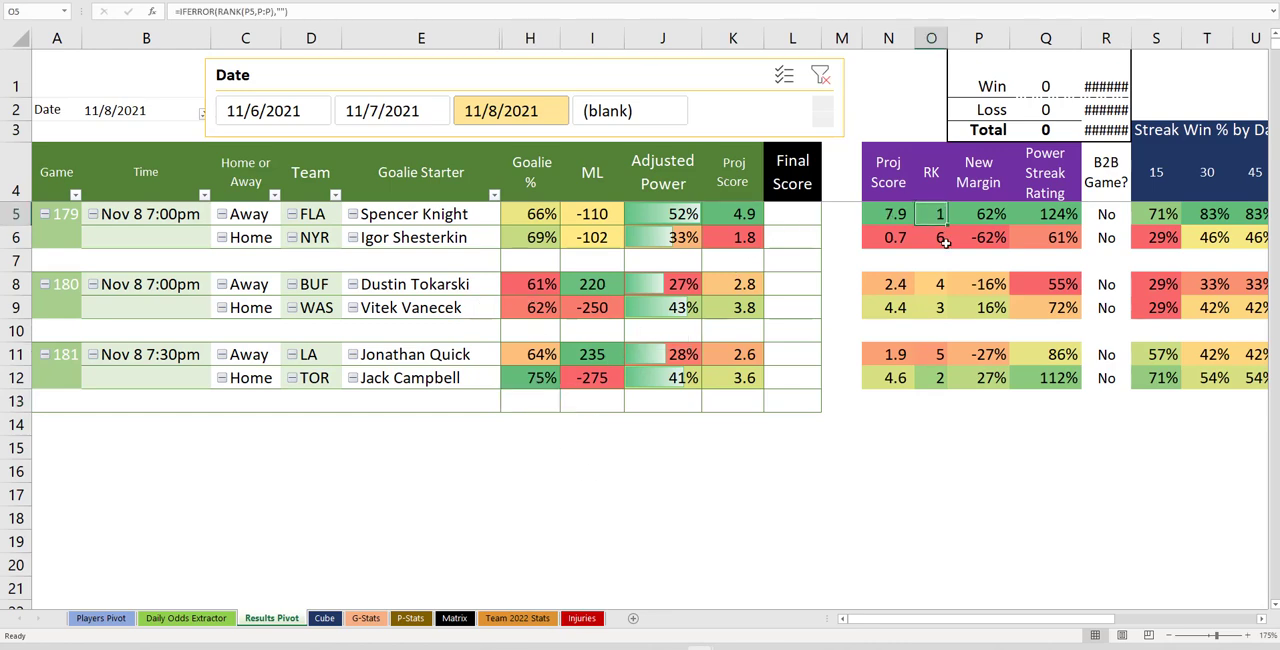
pyautogui.click(957, 311)
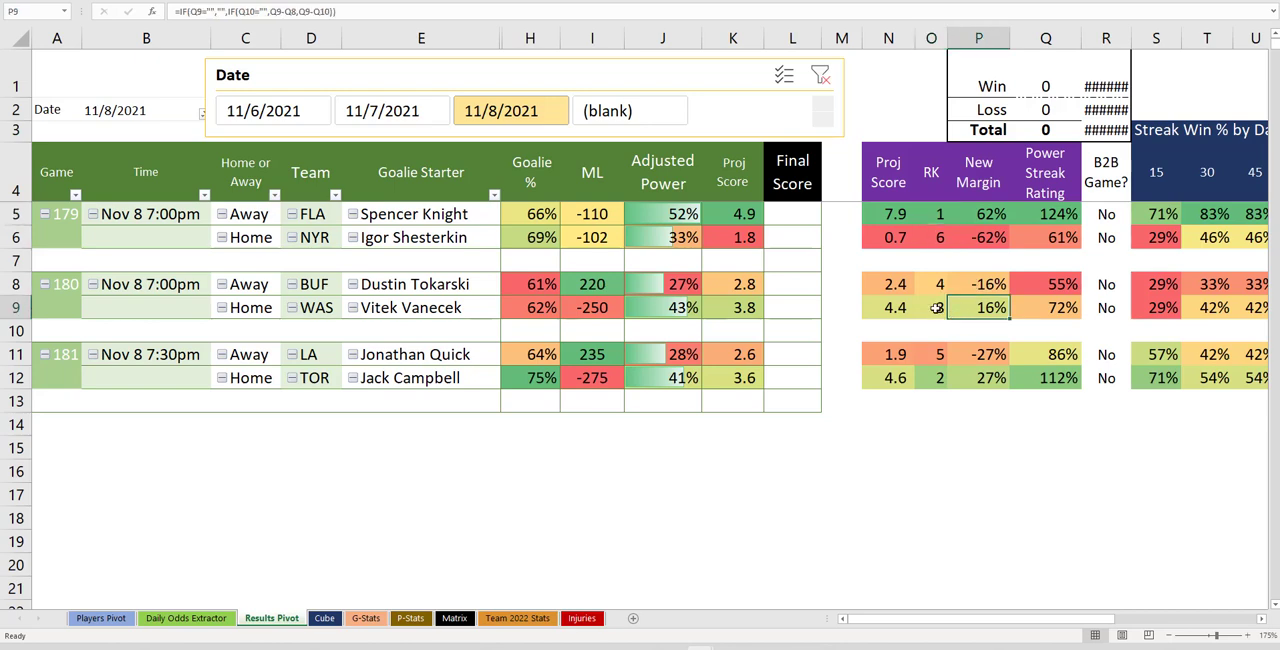
pyautogui.click(938, 309)
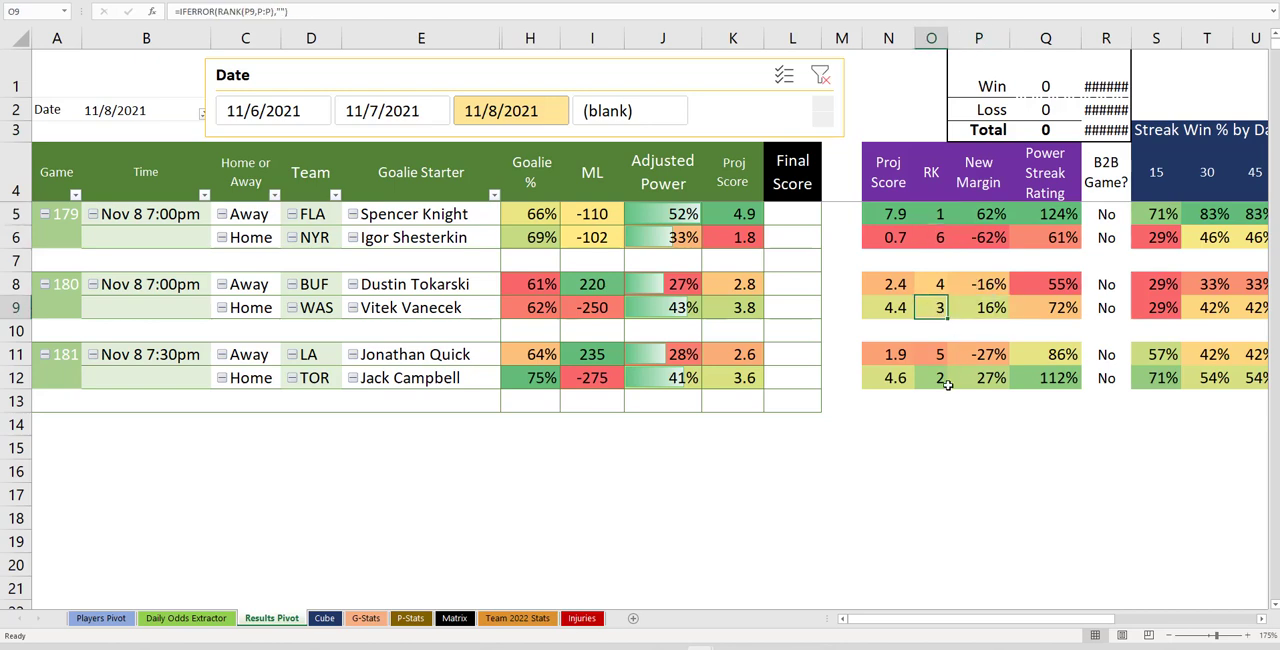
pyautogui.click(938, 381)
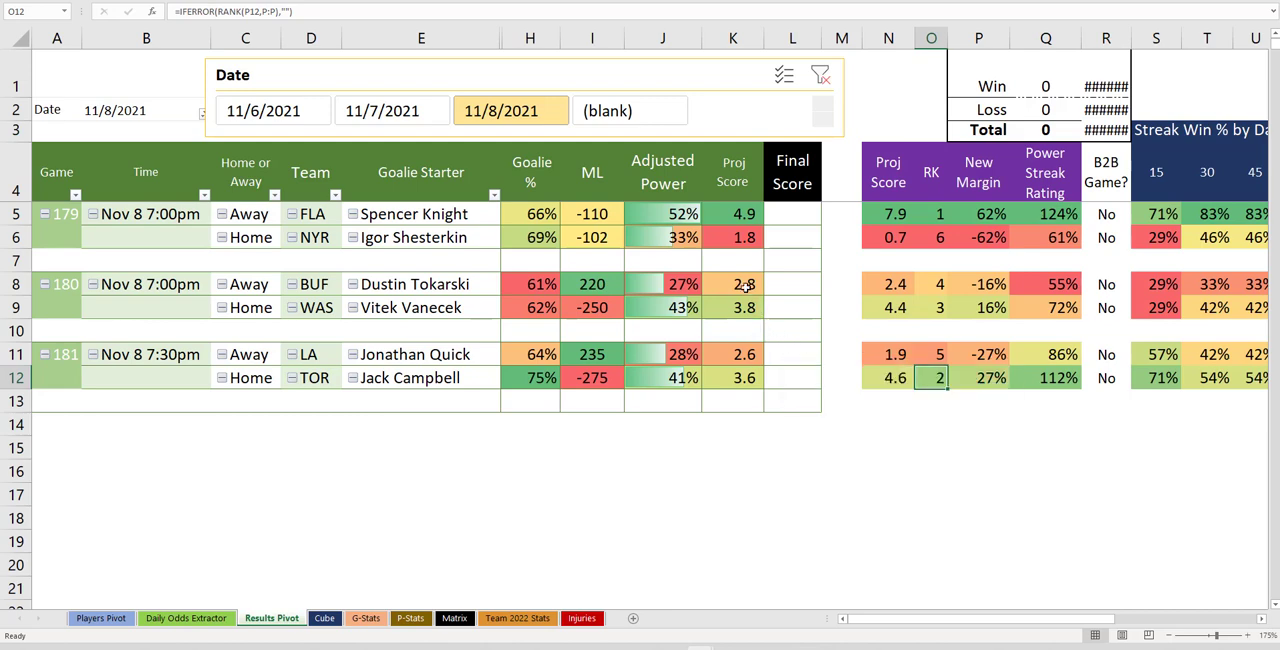
pyautogui.moveTo(745, 287); pyautogui.dragTo(745, 309)
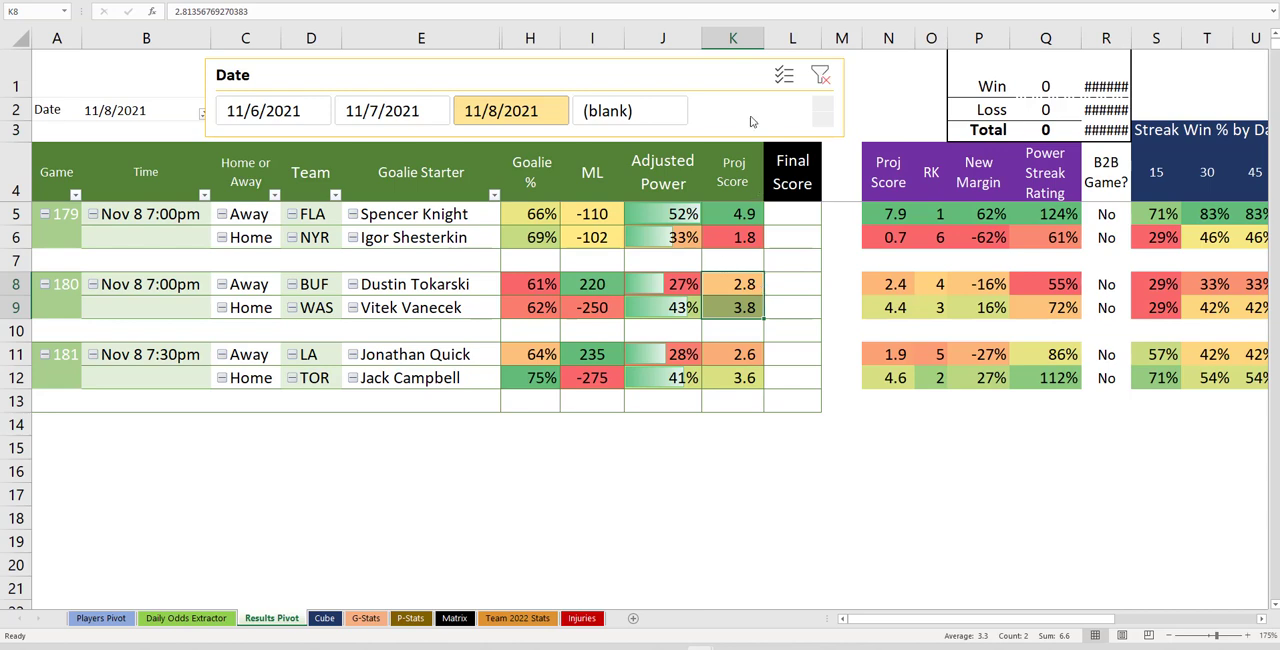
pyautogui.click(730, 35)
pyautogui.rightClick(730, 35)
pyautogui.click(775, 238)
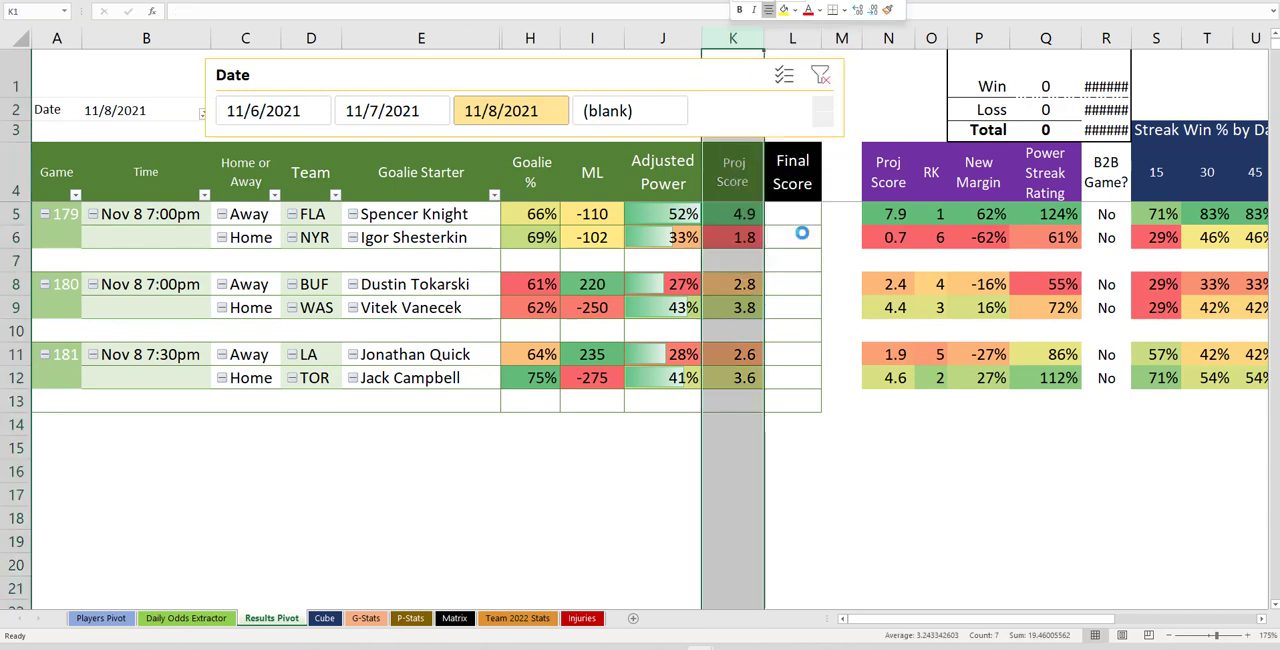
# Inspect the projected score, power streak and streak win percentage formulas for the 11/8 games
pyautogui.click(830, 541)
pyautogui.moveTo(810, 212); pyautogui.dragTo(810, 380)
pyautogui.click(842, 465)
pyautogui.click(826, 306)
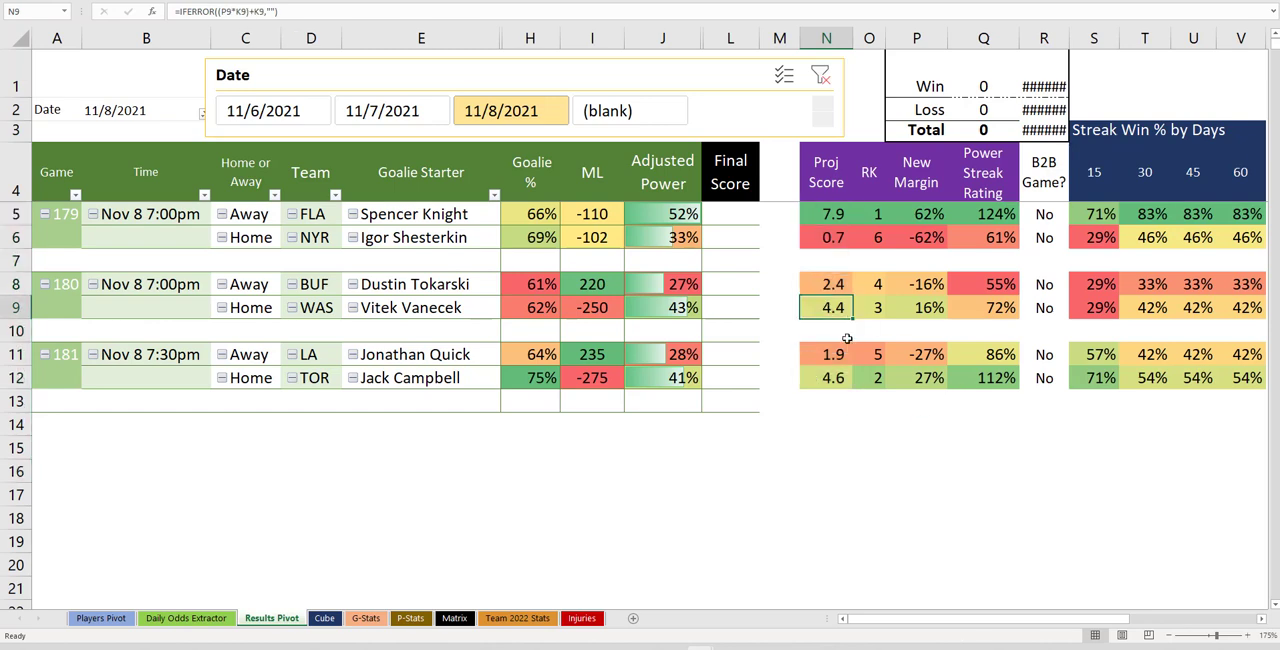
pyautogui.moveTo(1148, 308); pyautogui.dragTo(1105, 310)
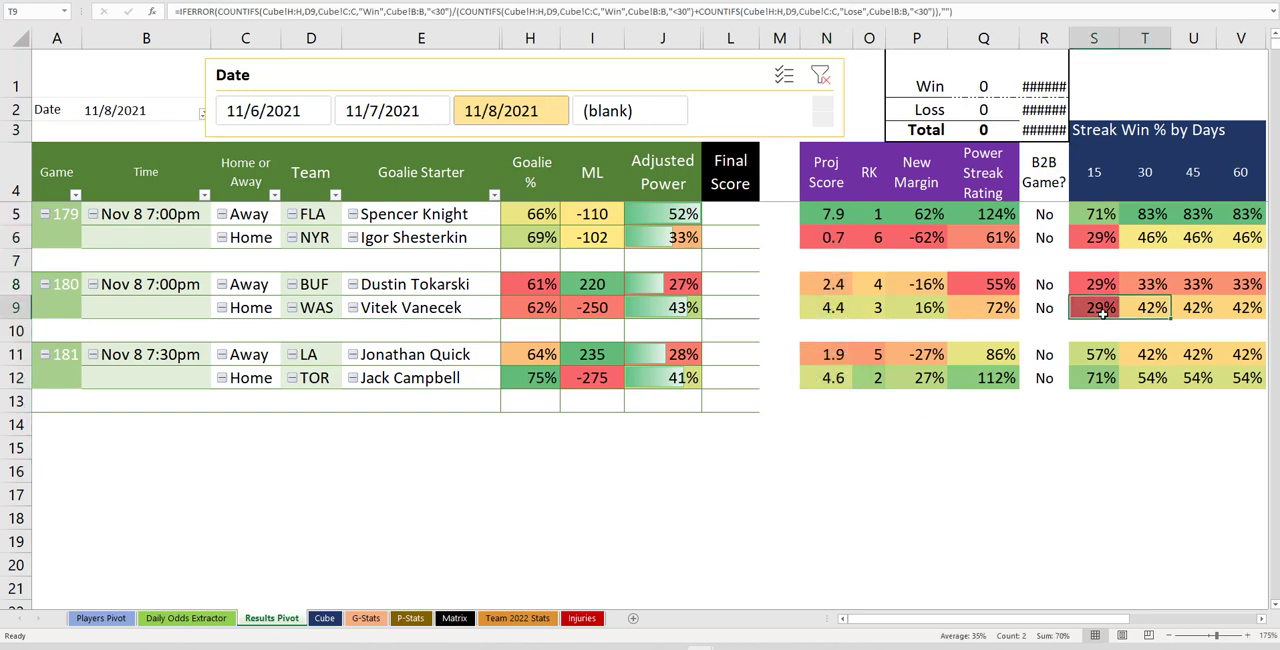
pyautogui.hotkey('ctrl', 'c')
pyautogui.click(1000, 310)
pyautogui.press('Escape')
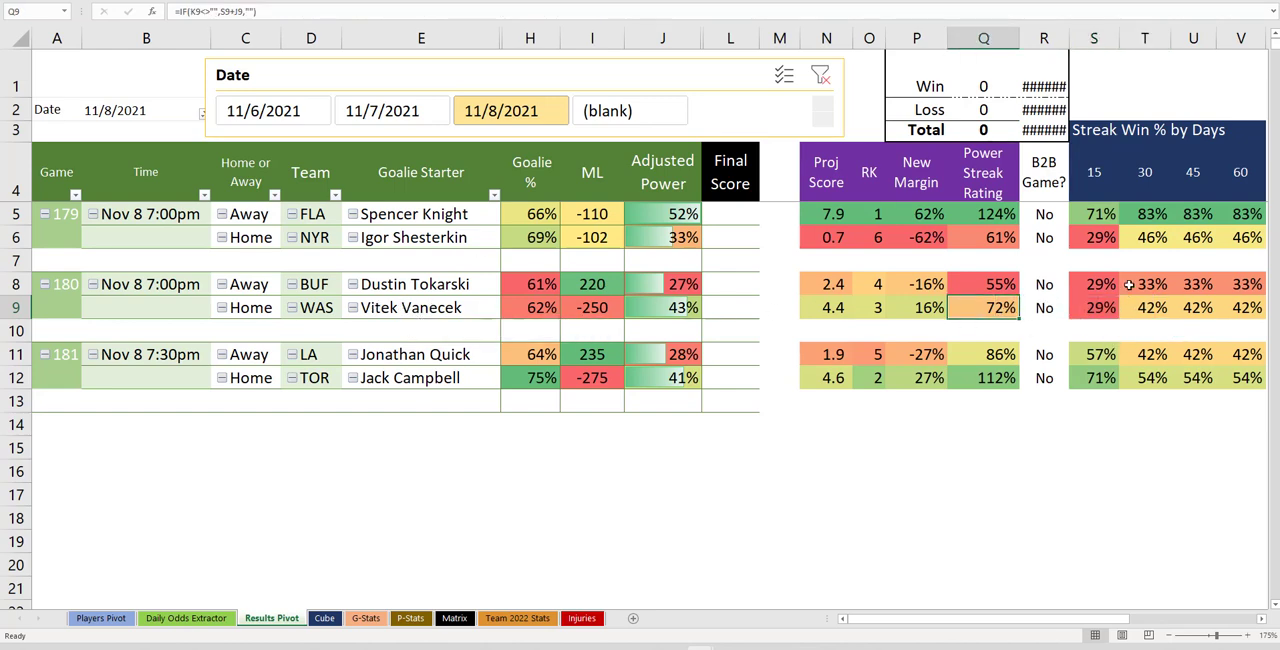
pyautogui.moveTo(1128, 284); pyautogui.dragTo(1098, 285)
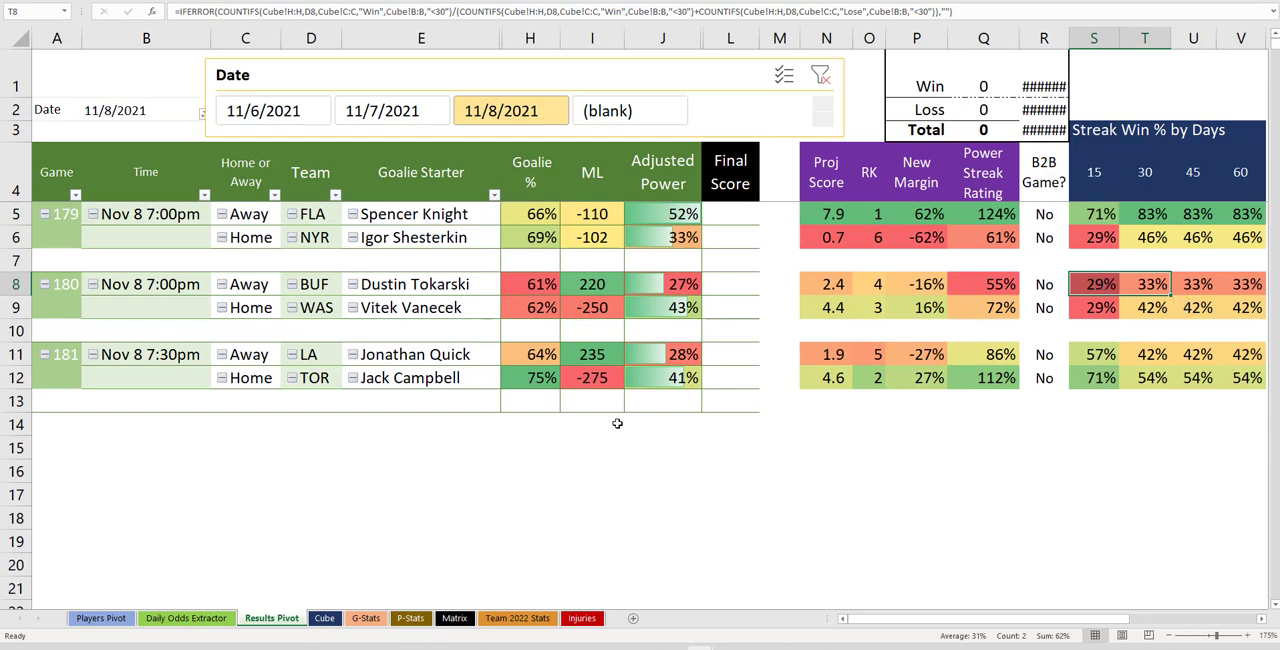